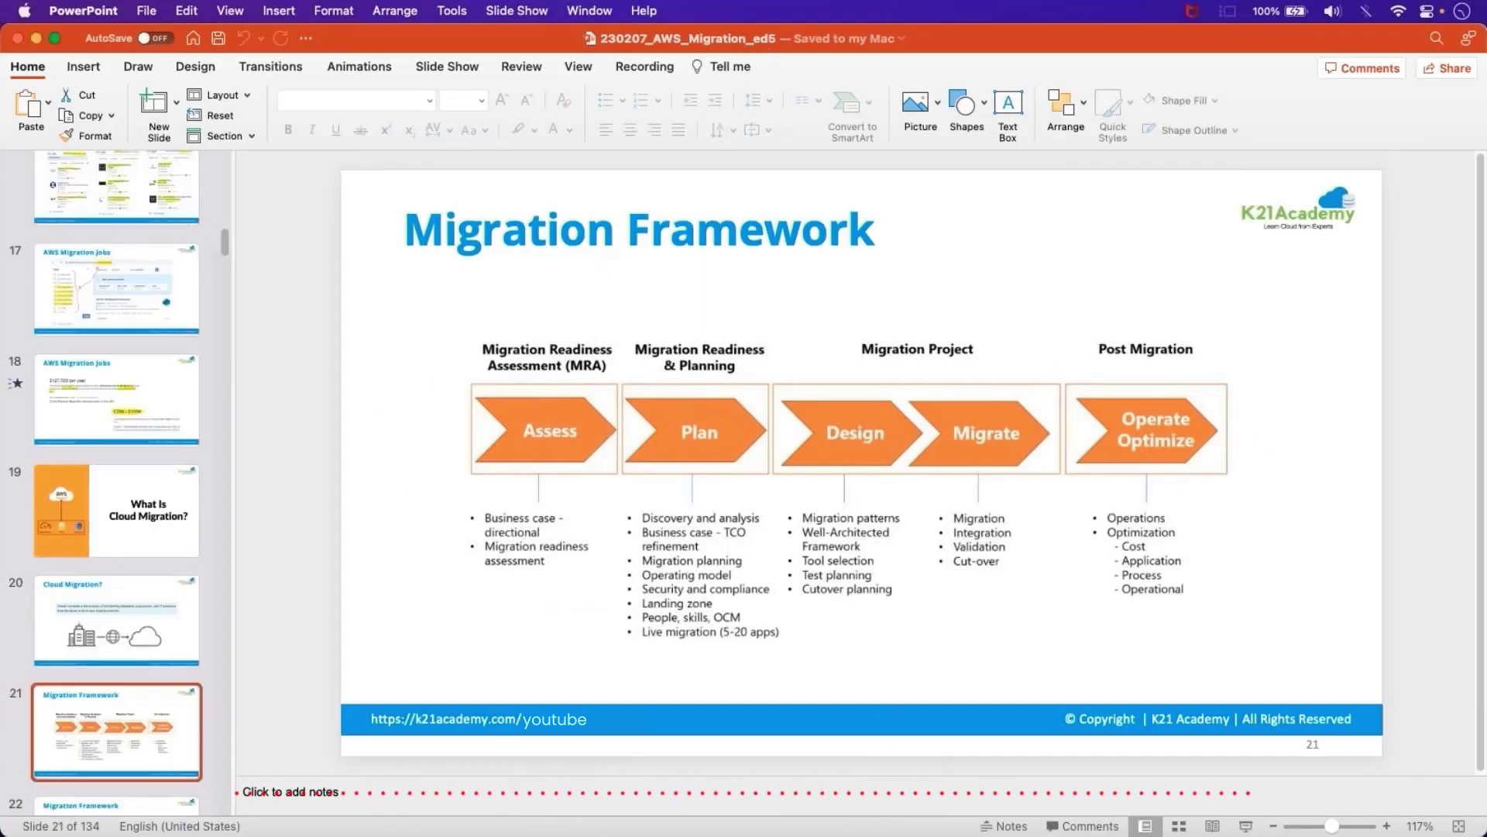
# - Hide the empty TextEdit note and draw the large on-premises boundary box in Jamboard
pyautogui.press('super+Tab')
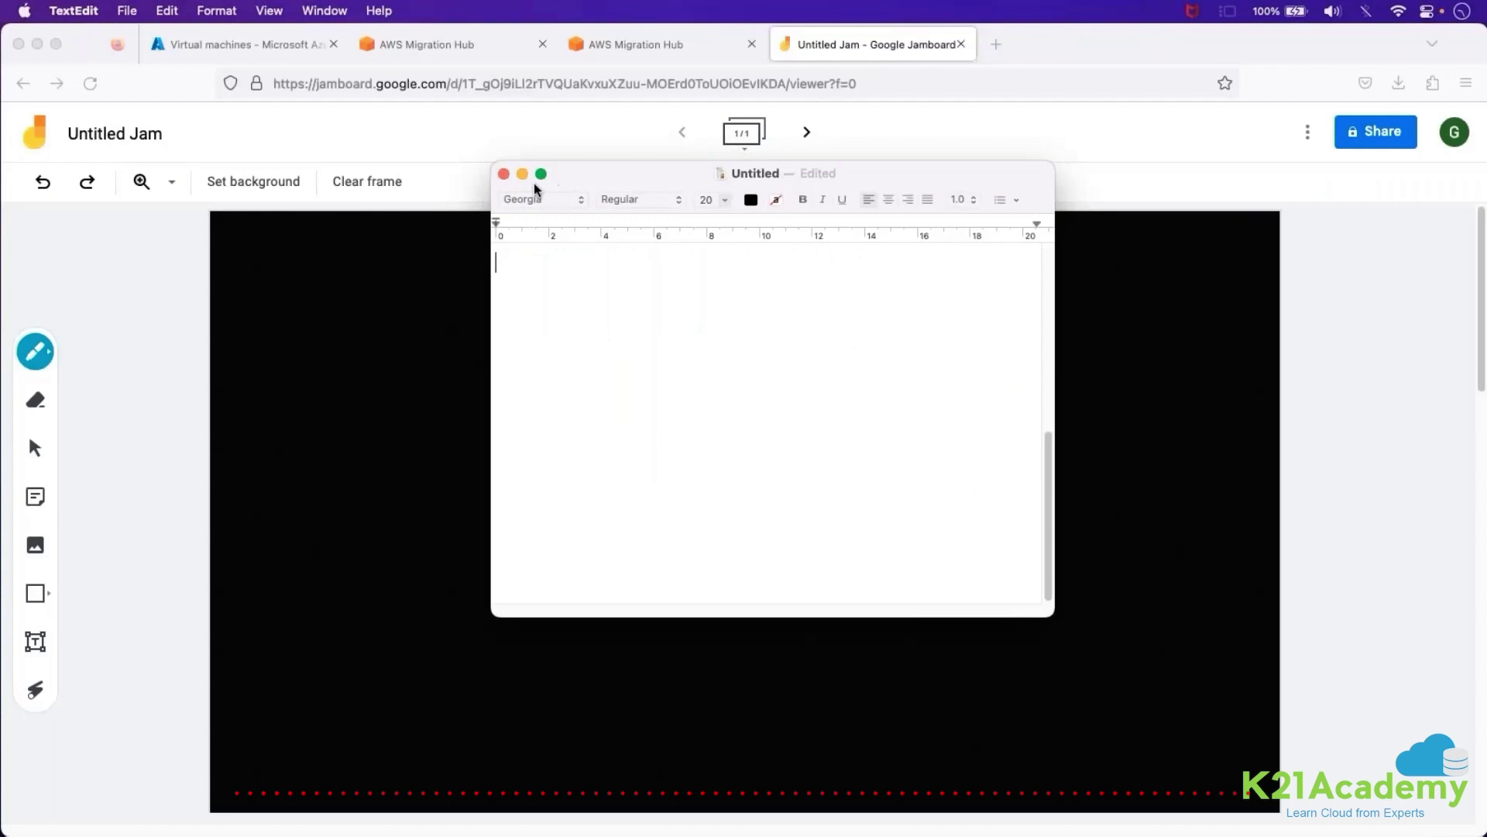
pyautogui.click(521, 173)
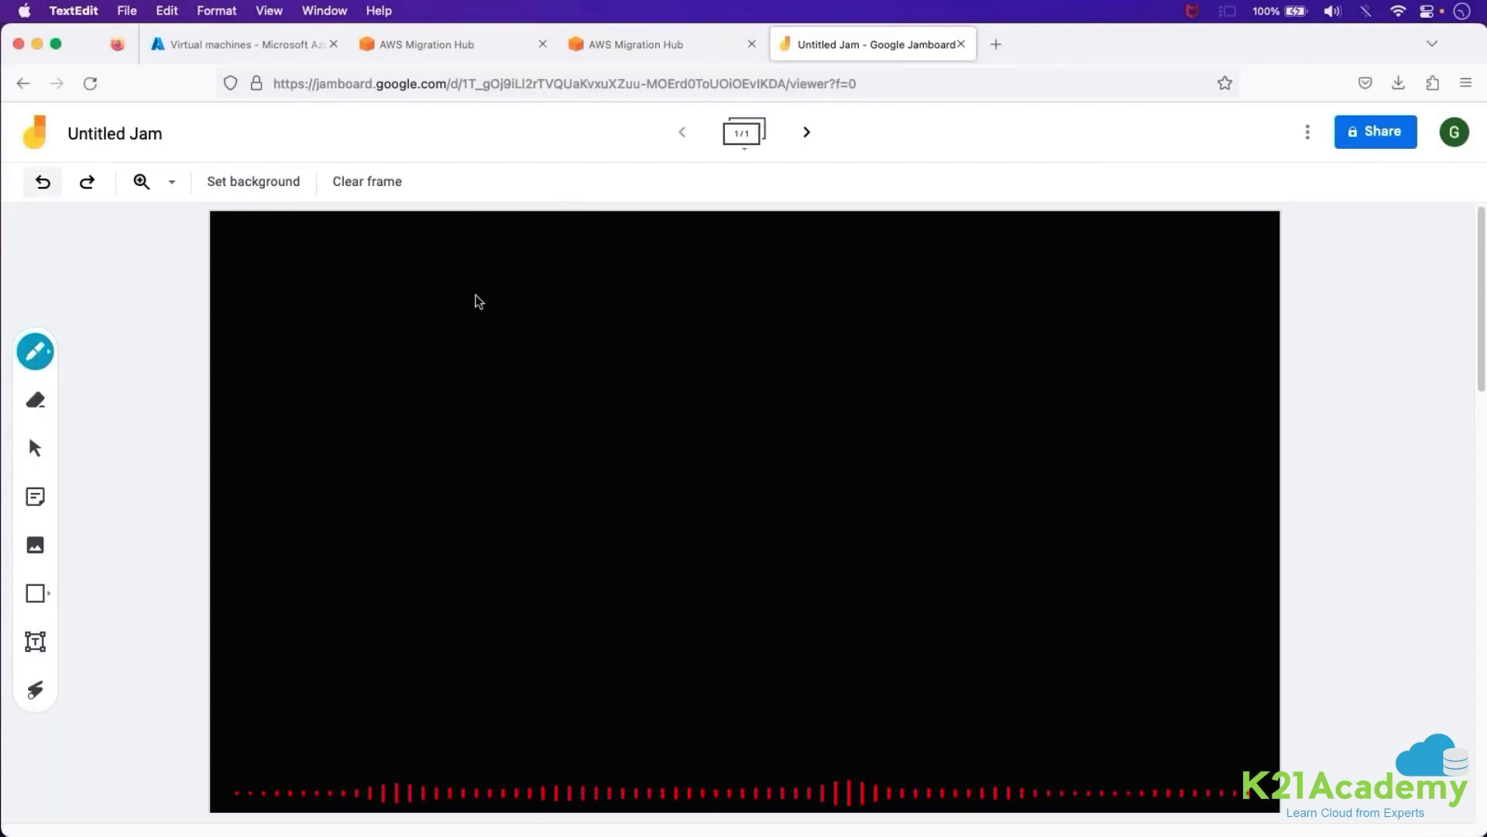
pyautogui.click(225, 328)
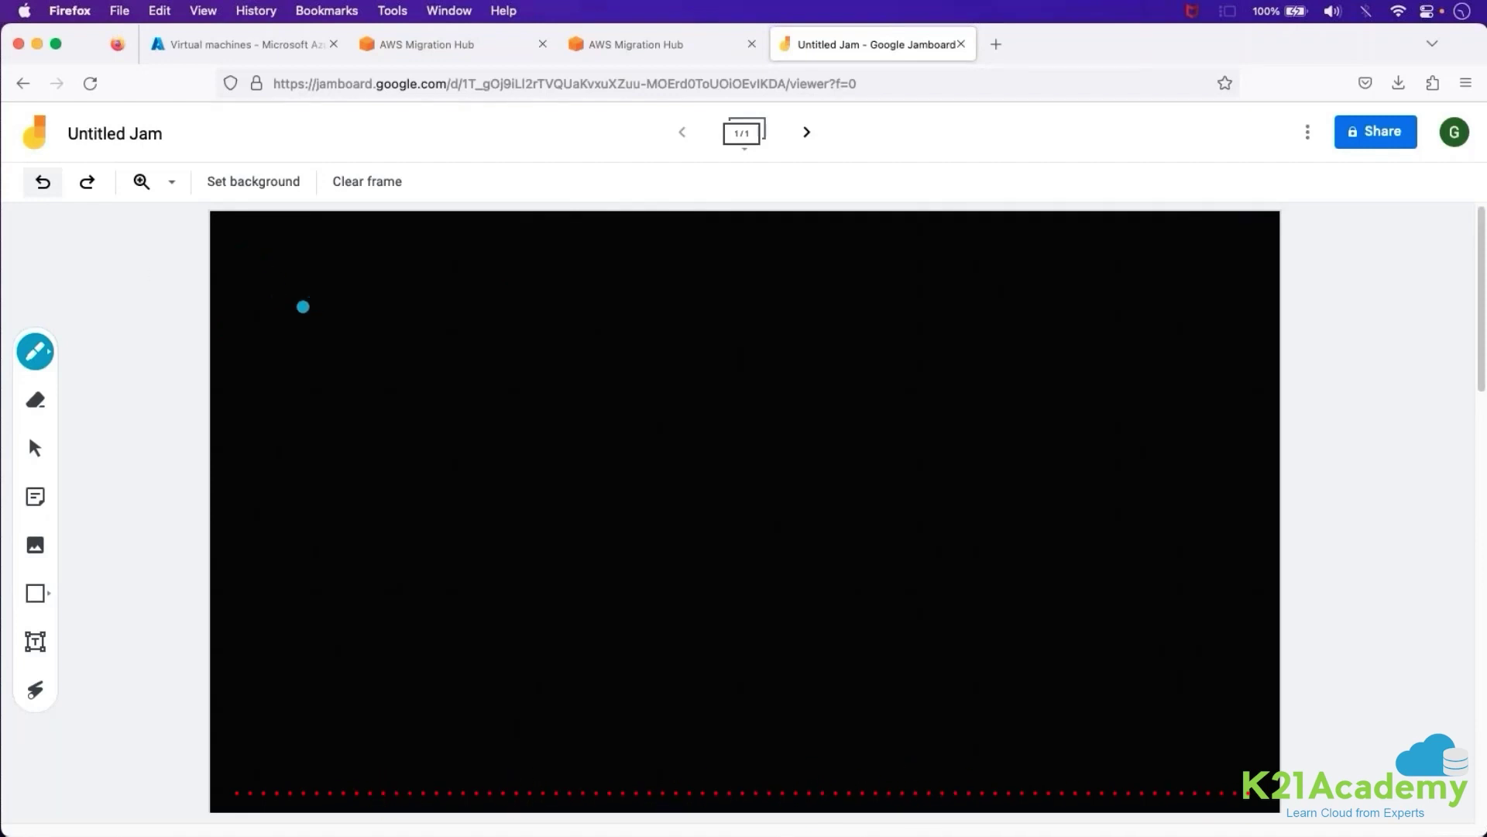
pyautogui.moveTo(298, 300)
pyautogui.mouseDown()
pyautogui.moveTo(359, 547)
pyautogui.moveTo(259, 317)
pyautogui.moveTo(299, 301)
pyautogui.mouseUp()
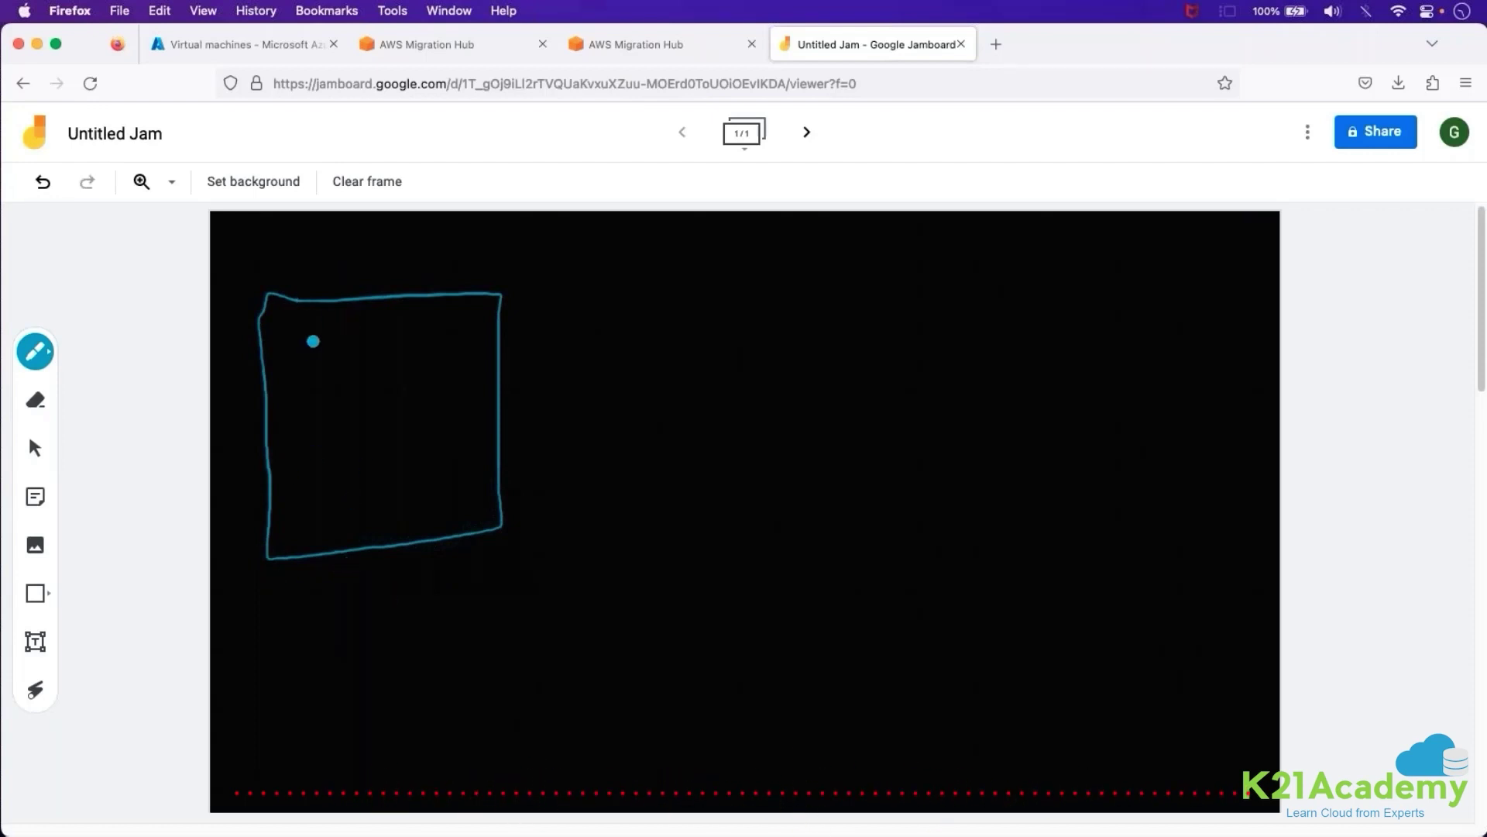
# - Sketch a web server and a DB-labelled database server inside the box, linked together
pyautogui.moveTo(296, 347)
pyautogui.mouseDown()
pyautogui.moveTo(309, 387)
pyautogui.moveTo(377, 340)
pyautogui.moveTo(301, 401)
pyautogui.moveTo(339, 412)
pyautogui.moveTo(313, 421)
pyautogui.moveTo(364, 417)
pyautogui.mouseUp()
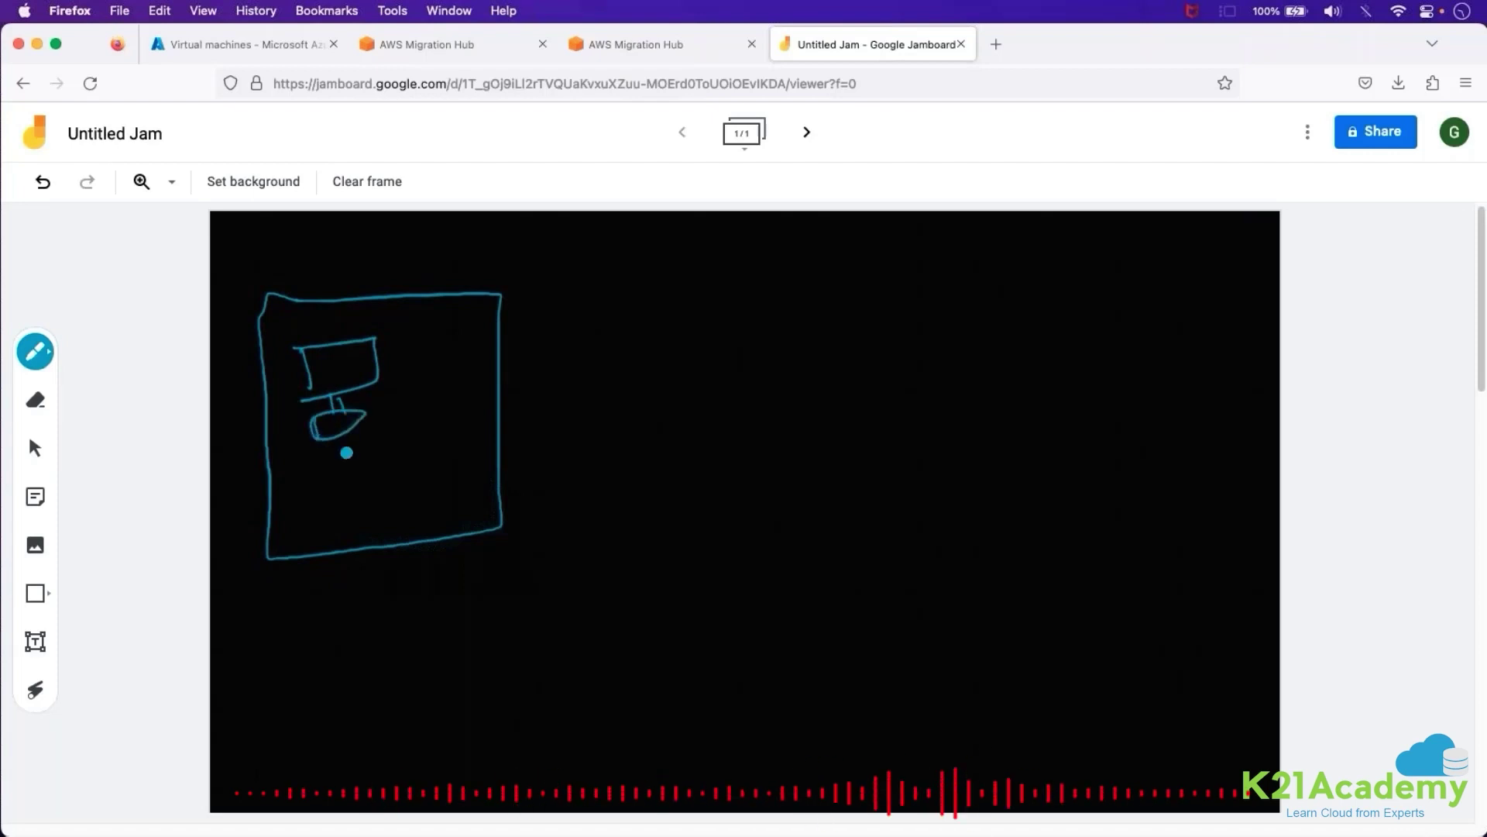
pyautogui.moveTo(368, 468)
pyautogui.mouseDown()
pyautogui.moveTo(369, 497)
pyautogui.moveTo(440, 454)
pyautogui.mouseUp()
pyautogui.moveTo(440, 454)
pyautogui.mouseDown()
pyautogui.moveTo(370, 501)
pyautogui.moveTo(426, 512)
pyautogui.moveTo(390, 537)
pyautogui.mouseUp()
pyautogui.moveTo(407, 506); pyautogui.dragTo(427, 540)
pyautogui.moveTo(317, 359); pyautogui.dragTo(348, 363)
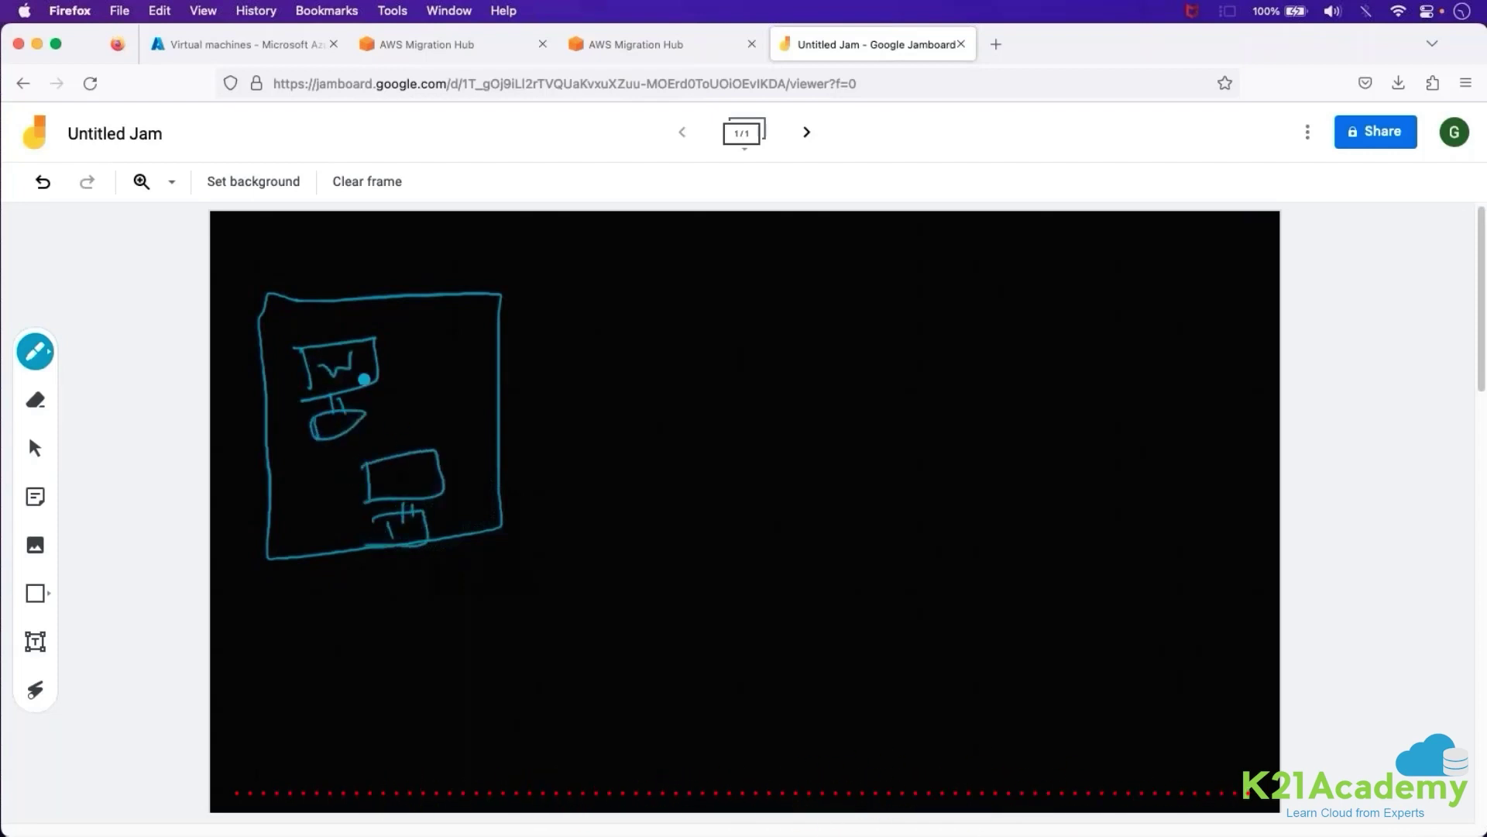
pyautogui.moveTo(375, 465)
pyautogui.mouseDown()
pyautogui.moveTo(377, 491)
pyautogui.moveTo(444, 495)
pyautogui.mouseUp()
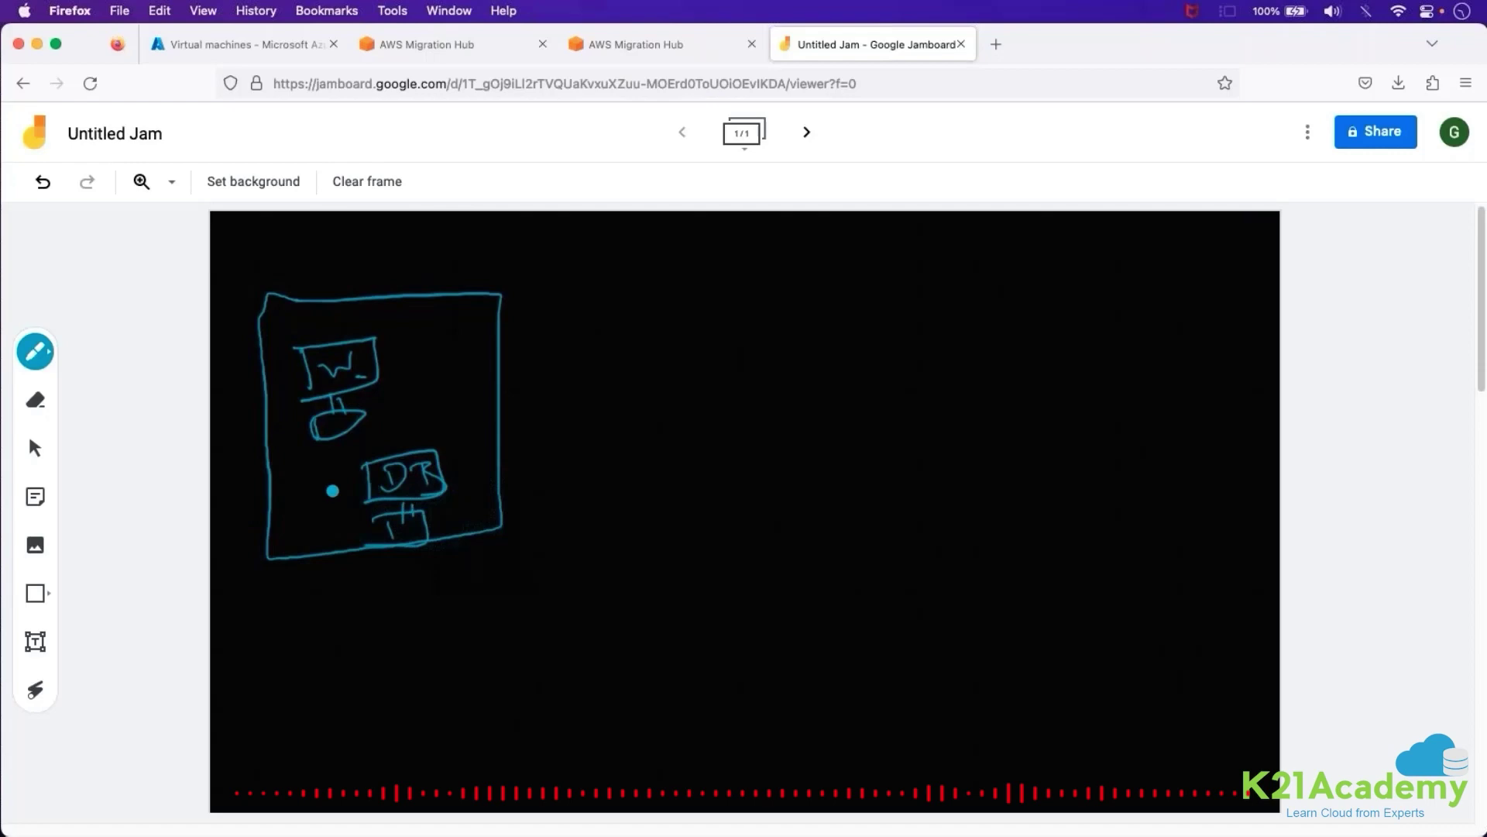
pyautogui.moveTo(327, 488)
pyautogui.mouseDown()
pyautogui.moveTo(316, 511)
pyautogui.moveTo(360, 486)
pyautogui.mouseUp()
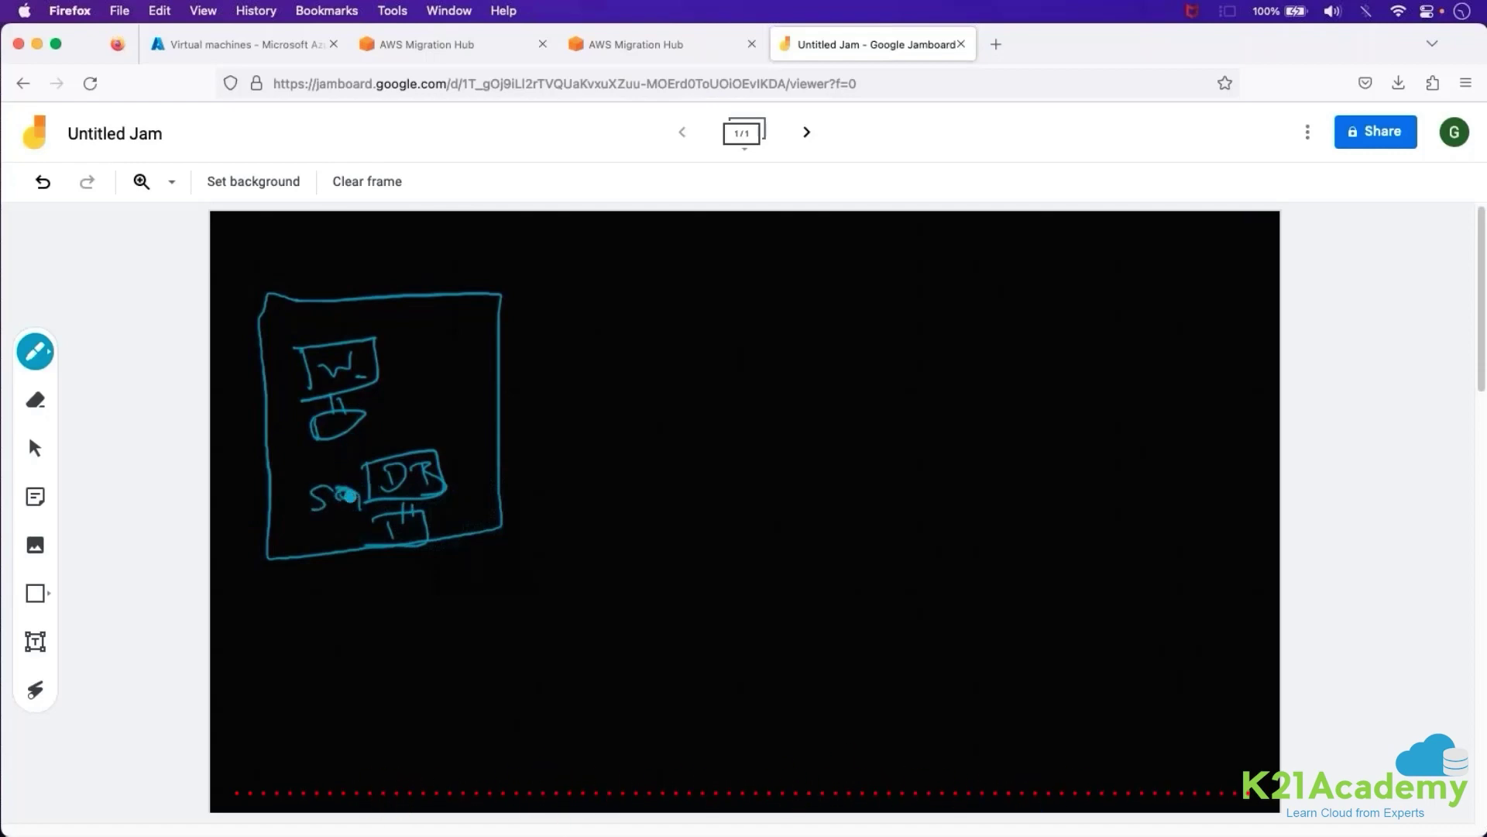
pyautogui.moveTo(368, 395); pyautogui.dragTo(391, 460)
# - Draw an internet globe and user stick figures linked to the web server, plus a large right-side cloud
pyautogui.moveTo(679, 257)
pyautogui.mouseDown()
pyautogui.moveTo(674, 300)
pyautogui.moveTo(691, 304)
pyautogui.moveTo(658, 305)
pyautogui.moveTo(681, 300)
pyautogui.mouseUp()
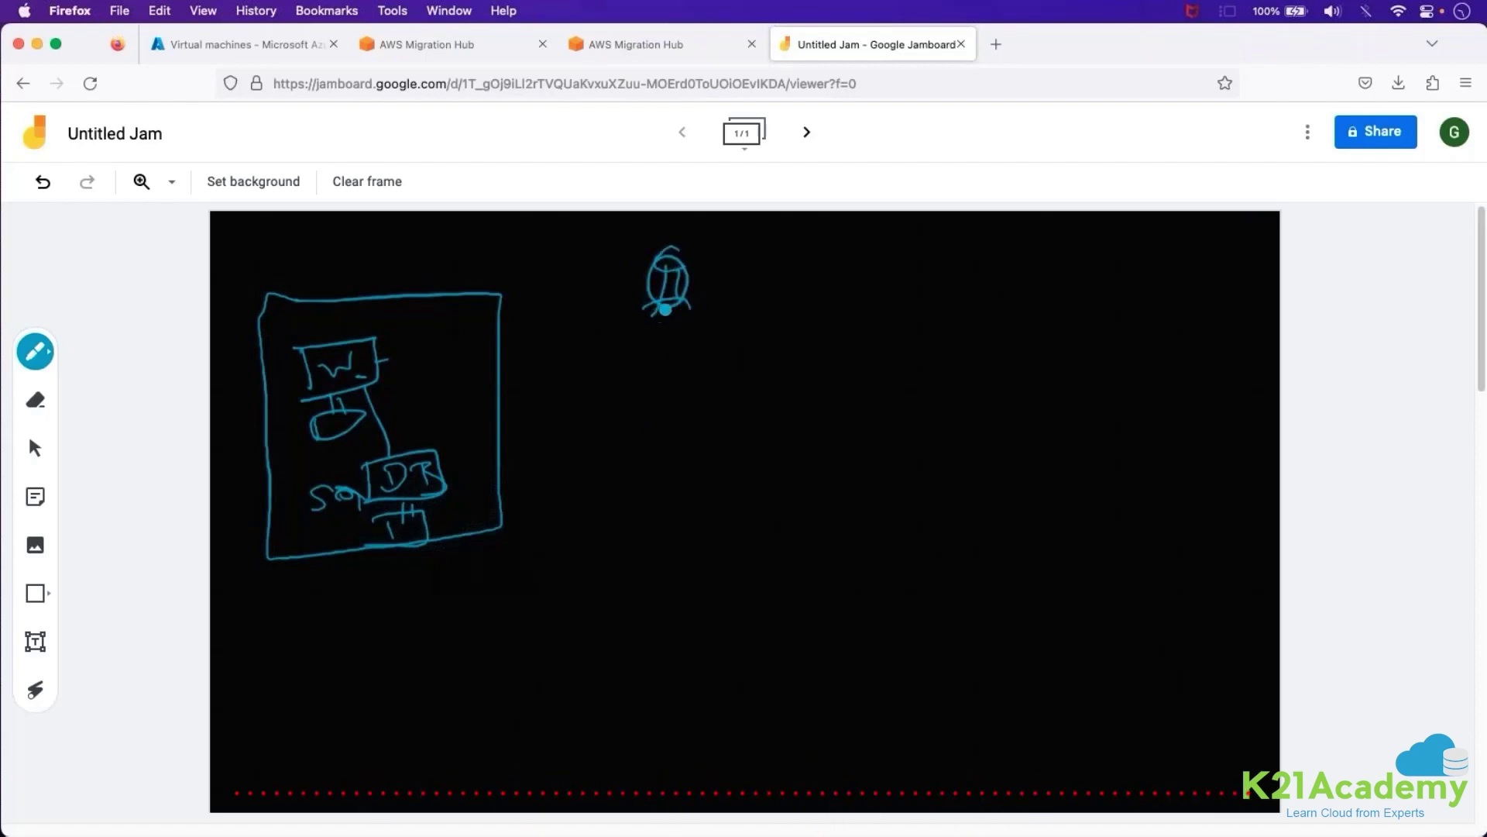
pyautogui.moveTo(770, 238); pyautogui.dragTo(759, 279)
pyautogui.moveTo(772, 260)
pyautogui.mouseDown()
pyautogui.moveTo(785, 279)
pyautogui.moveTo(715, 265)
pyautogui.moveTo(383, 351)
pyautogui.moveTo(414, 344)
pyautogui.moveTo(409, 360)
pyautogui.mouseUp()
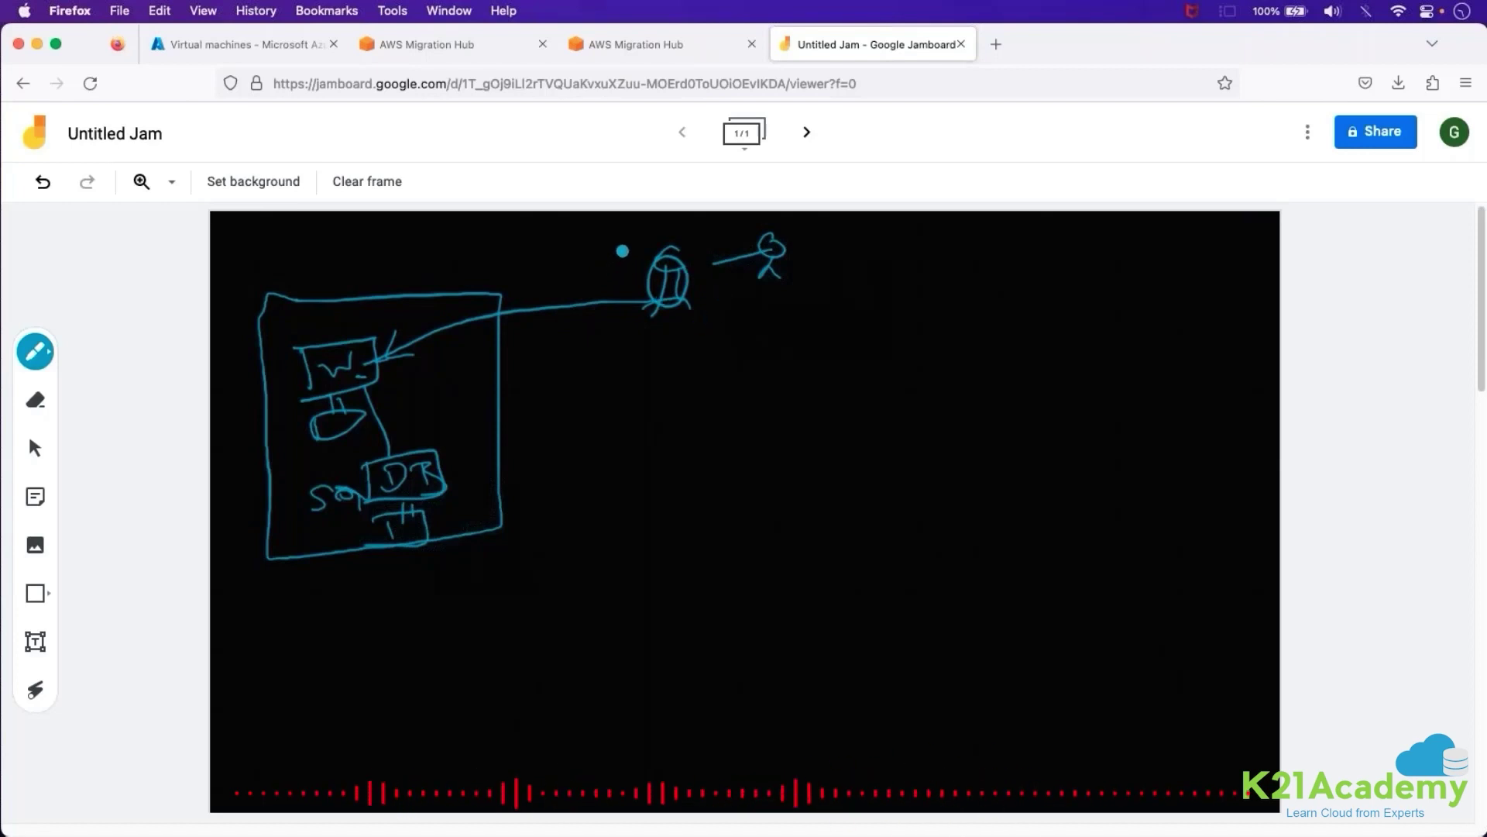
pyautogui.moveTo(623, 251)
pyautogui.mouseDown()
pyautogui.moveTo(628, 238)
pyautogui.moveTo(616, 274)
pyautogui.moveTo(651, 291)
pyautogui.moveTo(367, 351)
pyautogui.mouseUp()
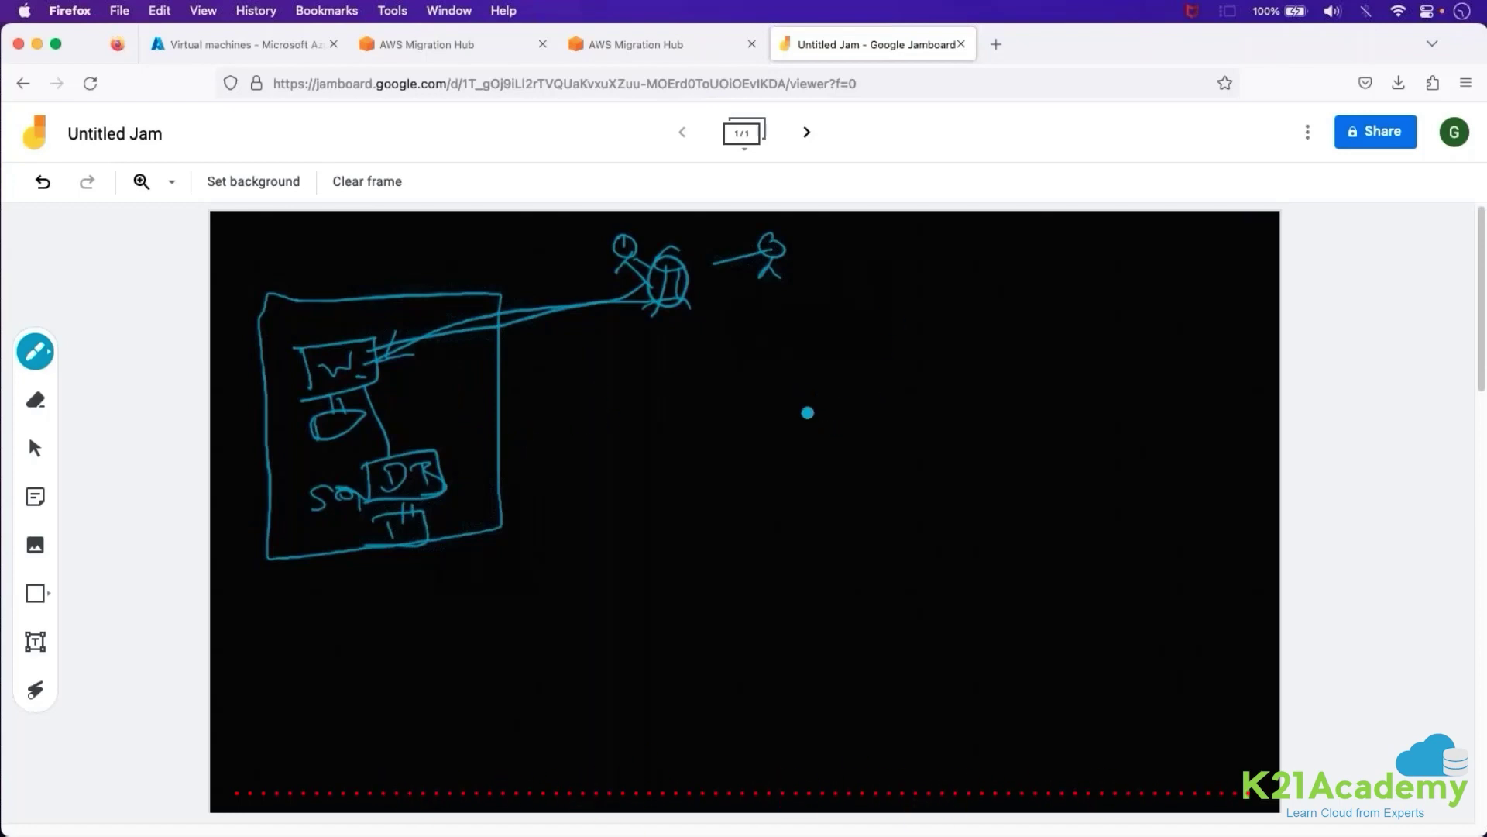
pyautogui.moveTo(1037, 335)
pyautogui.mouseDown()
pyautogui.moveTo(872, 628)
pyautogui.moveTo(1070, 340)
pyautogui.mouseUp()
pyautogui.moveTo(924, 342)
pyautogui.mouseDown()
pyautogui.moveTo(1011, 296)
pyautogui.moveTo(1040, 261)
pyautogui.mouseUp()
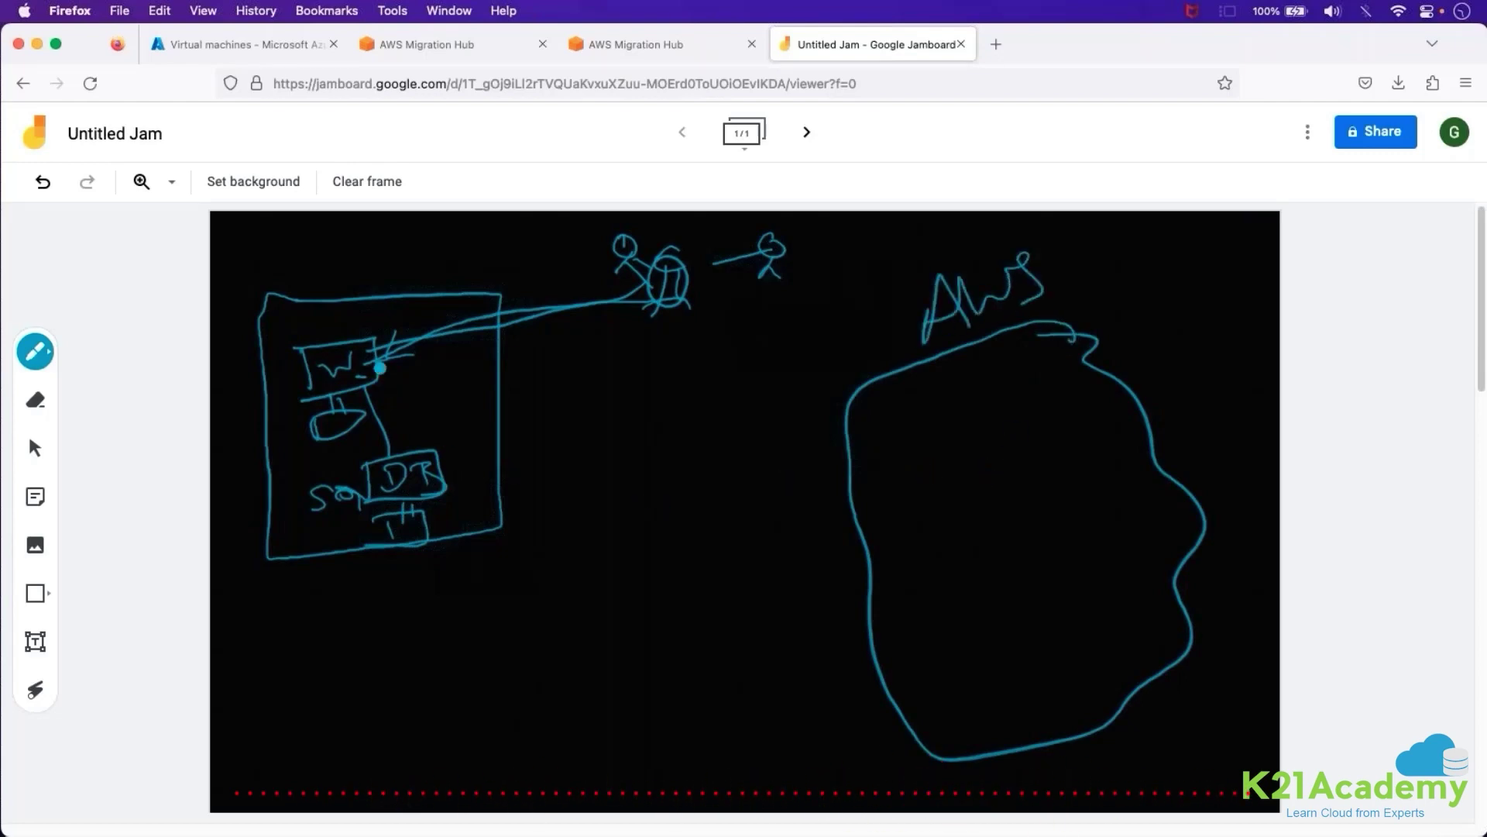
# - Link the on-premises servers to the cloud and sketch WEB and DB servers inside AWS
pyautogui.moveTo(380, 369); pyautogui.dragTo(890, 383)
pyautogui.moveTo(446, 467)
pyautogui.mouseDown()
pyautogui.moveTo(860, 404)
pyautogui.moveTo(994, 430)
pyautogui.moveTo(944, 477)
pyautogui.moveTo(998, 528)
pyautogui.mouseUp()
pyautogui.moveTo(1046, 581); pyautogui.dragTo(1139, 569)
pyautogui.moveTo(1139, 569)
pyautogui.mouseDown()
pyautogui.moveTo(1058, 644)
pyautogui.moveTo(1122, 674)
pyautogui.mouseUp()
pyautogui.moveTo(1066, 595)
pyautogui.mouseDown()
pyautogui.moveTo(1082, 625)
pyautogui.moveTo(1118, 622)
pyautogui.mouseUp()
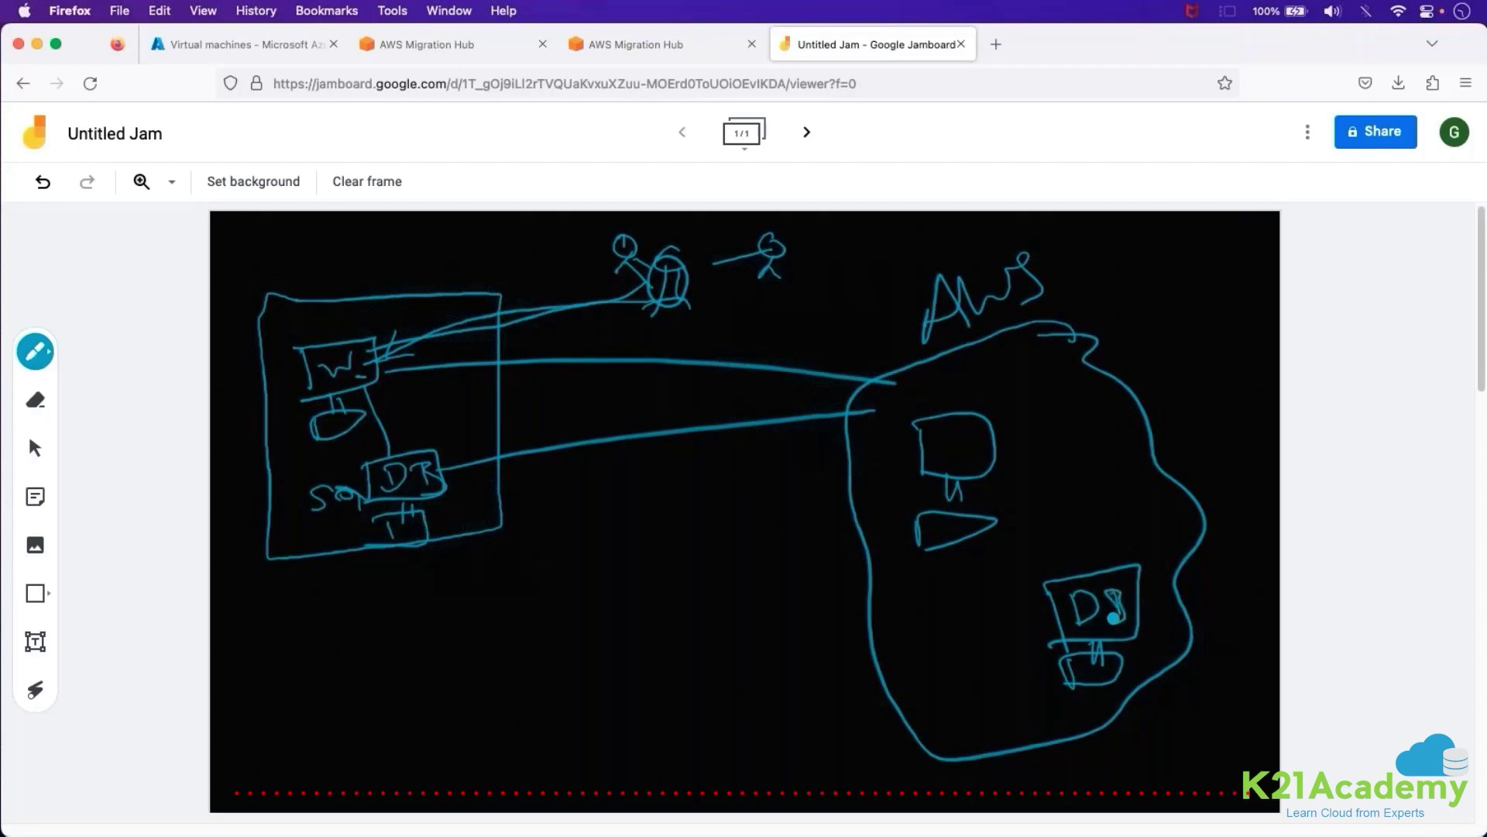
pyautogui.moveTo(935, 433); pyautogui.dragTo(998, 453)
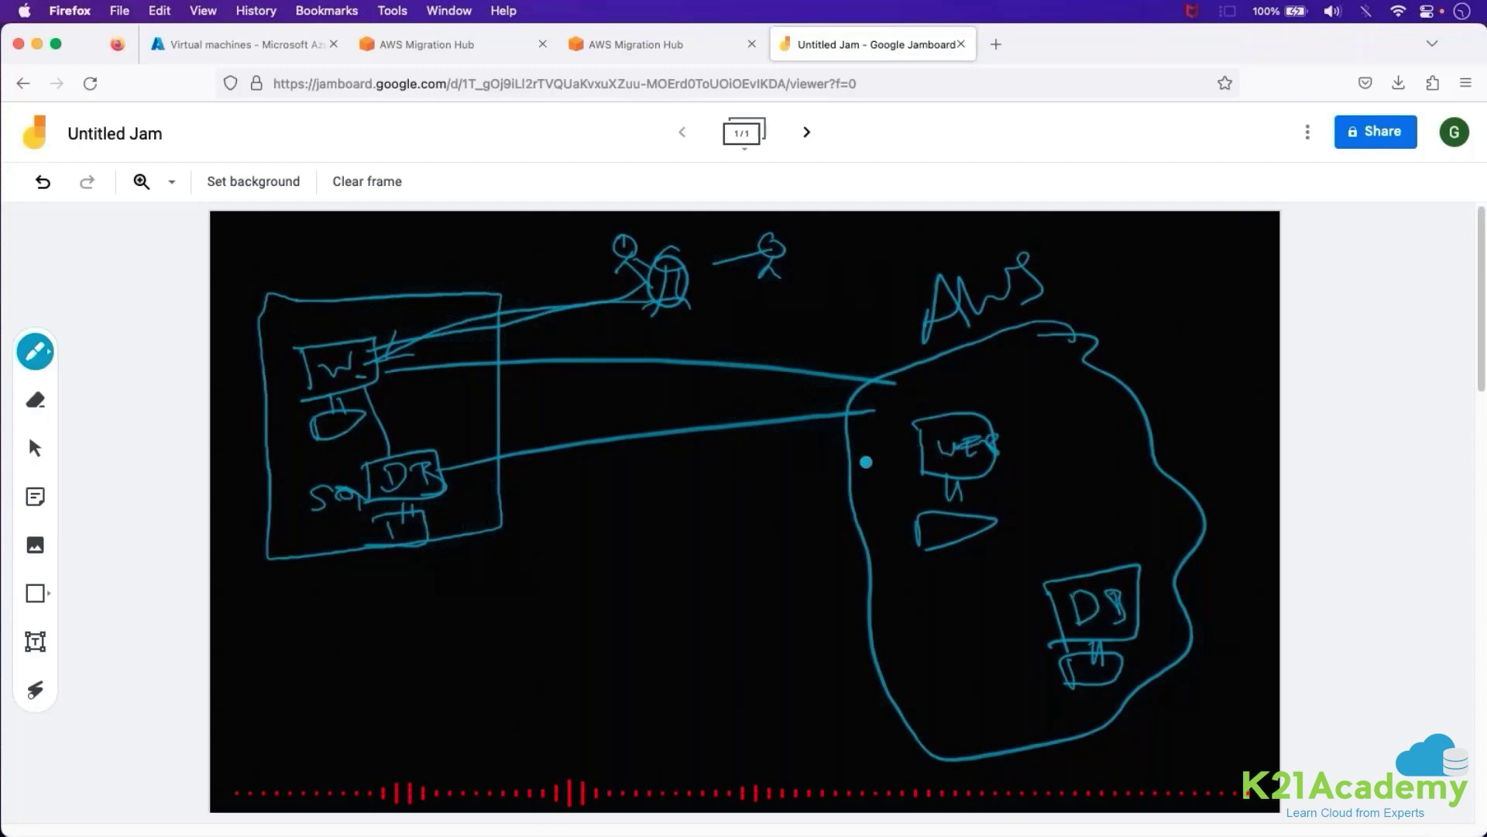
# - Hatch out the on-premises box and route user traffic arrows to the AWS web server
pyautogui.moveTo(340, 259)
pyautogui.mouseDown()
pyautogui.moveTo(249, 407)
pyautogui.moveTo(272, 447)
pyautogui.mouseUp()
pyautogui.moveTo(425, 268); pyautogui.dragTo(286, 451)
pyautogui.moveTo(451, 295); pyautogui.dragTo(297, 514)
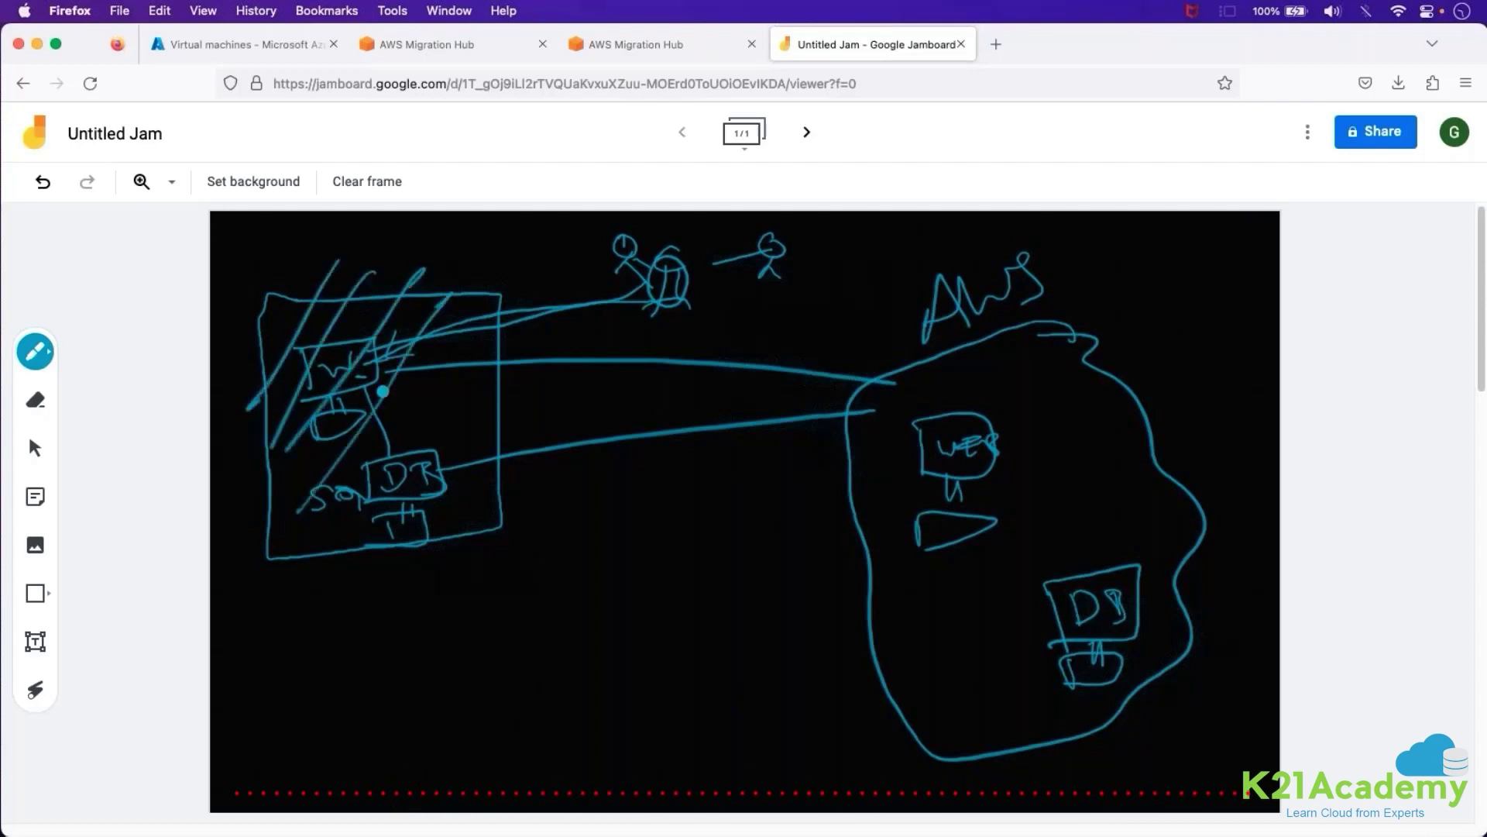
pyautogui.moveTo(465, 301); pyautogui.dragTo(297, 511)
pyautogui.moveTo(479, 375); pyautogui.dragTo(312, 607)
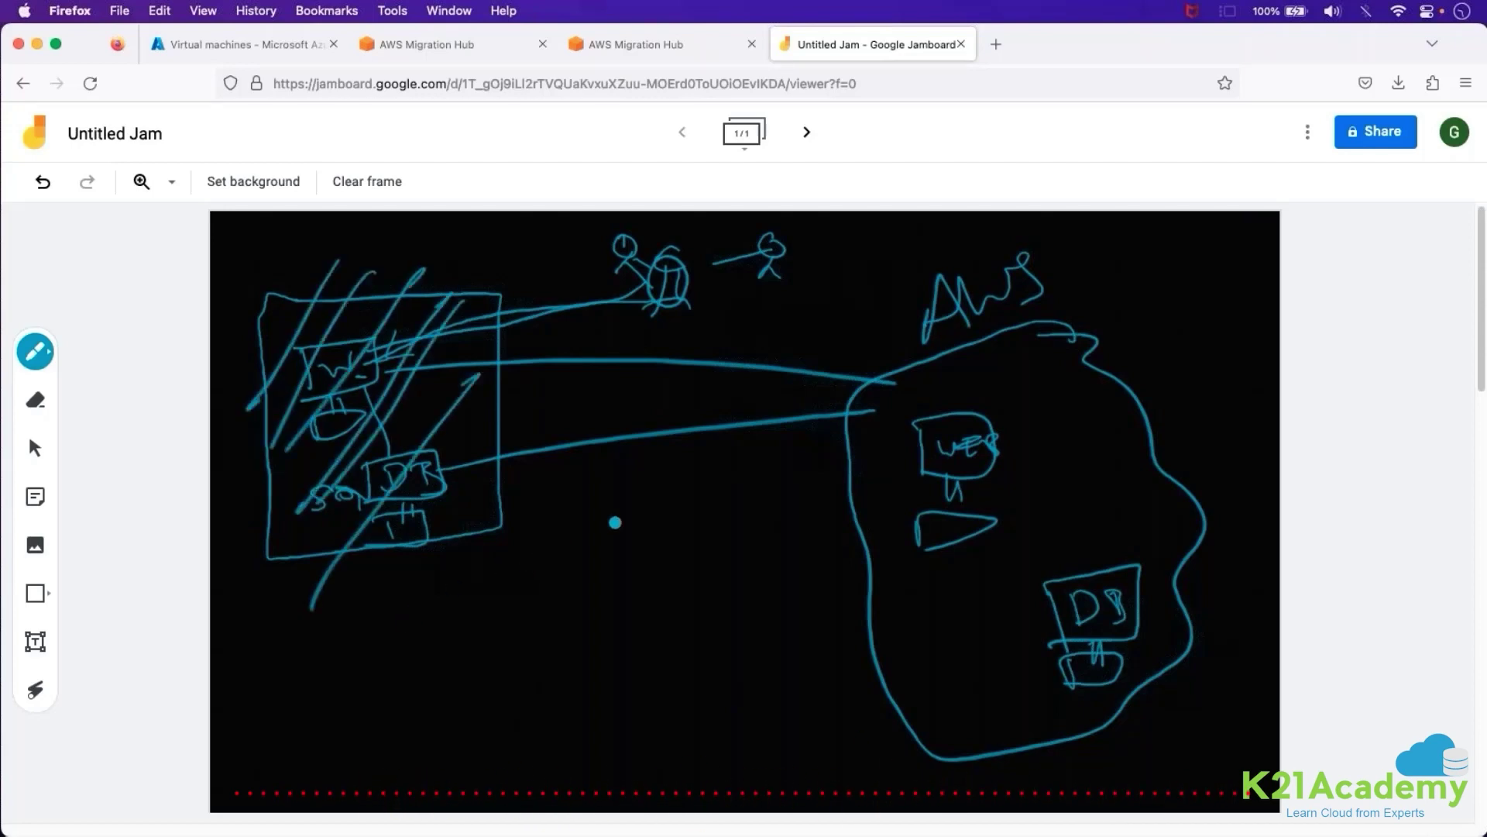
pyautogui.moveTo(774, 251); pyautogui.dragTo(902, 345)
pyautogui.moveTo(682, 291)
pyautogui.mouseDown()
pyautogui.moveTo(904, 367)
pyautogui.moveTo(951, 430)
pyautogui.mouseUp()
pyautogui.moveTo(883, 321); pyautogui.dragTo(938, 399)
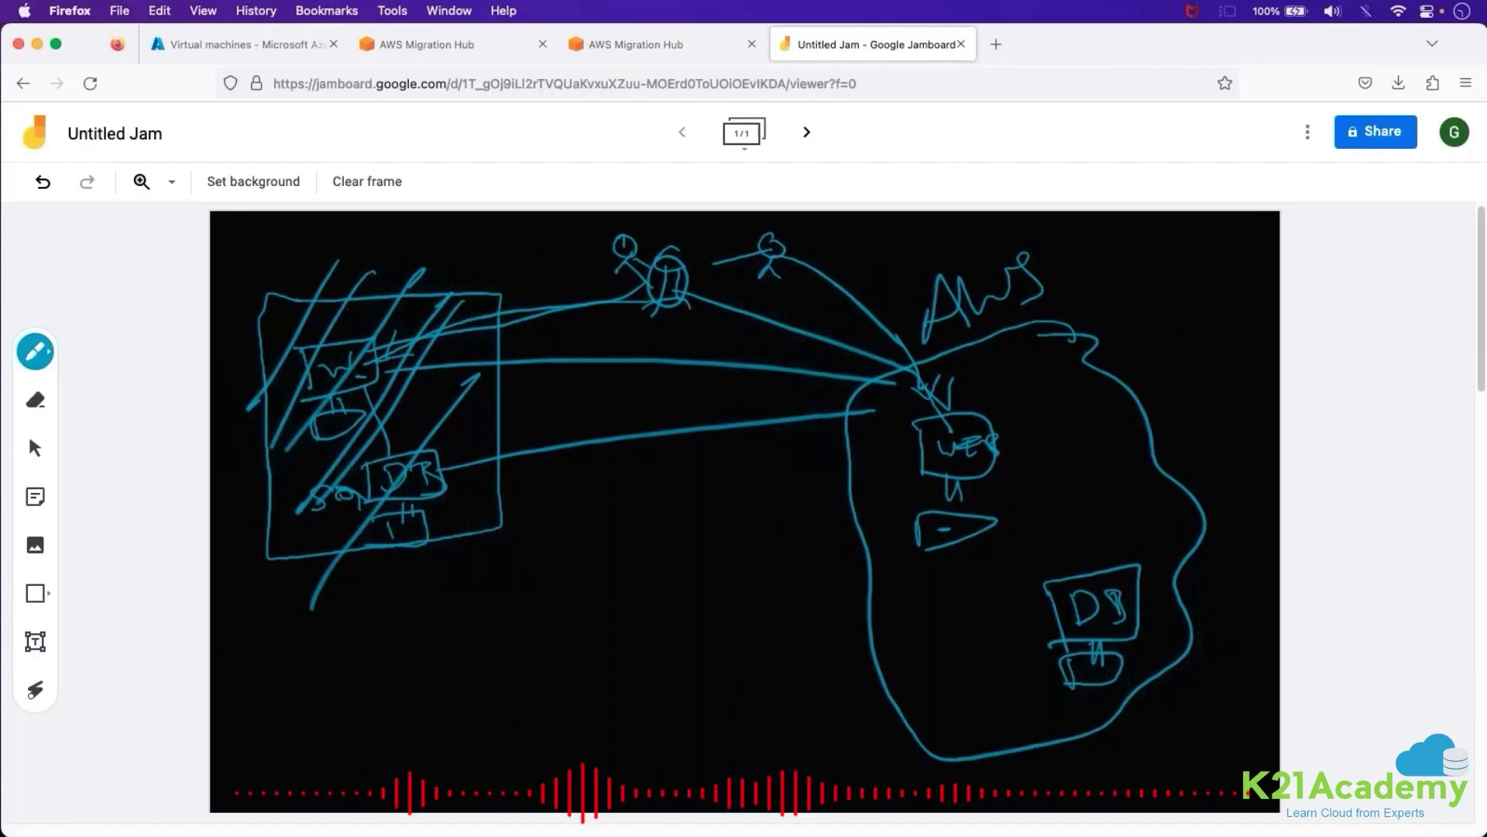
# - Back in TextEdit, list Compatibility, Size of data, and OS, Disks under Assessment, then begin IP address
pyautogui.press('super+Tab')
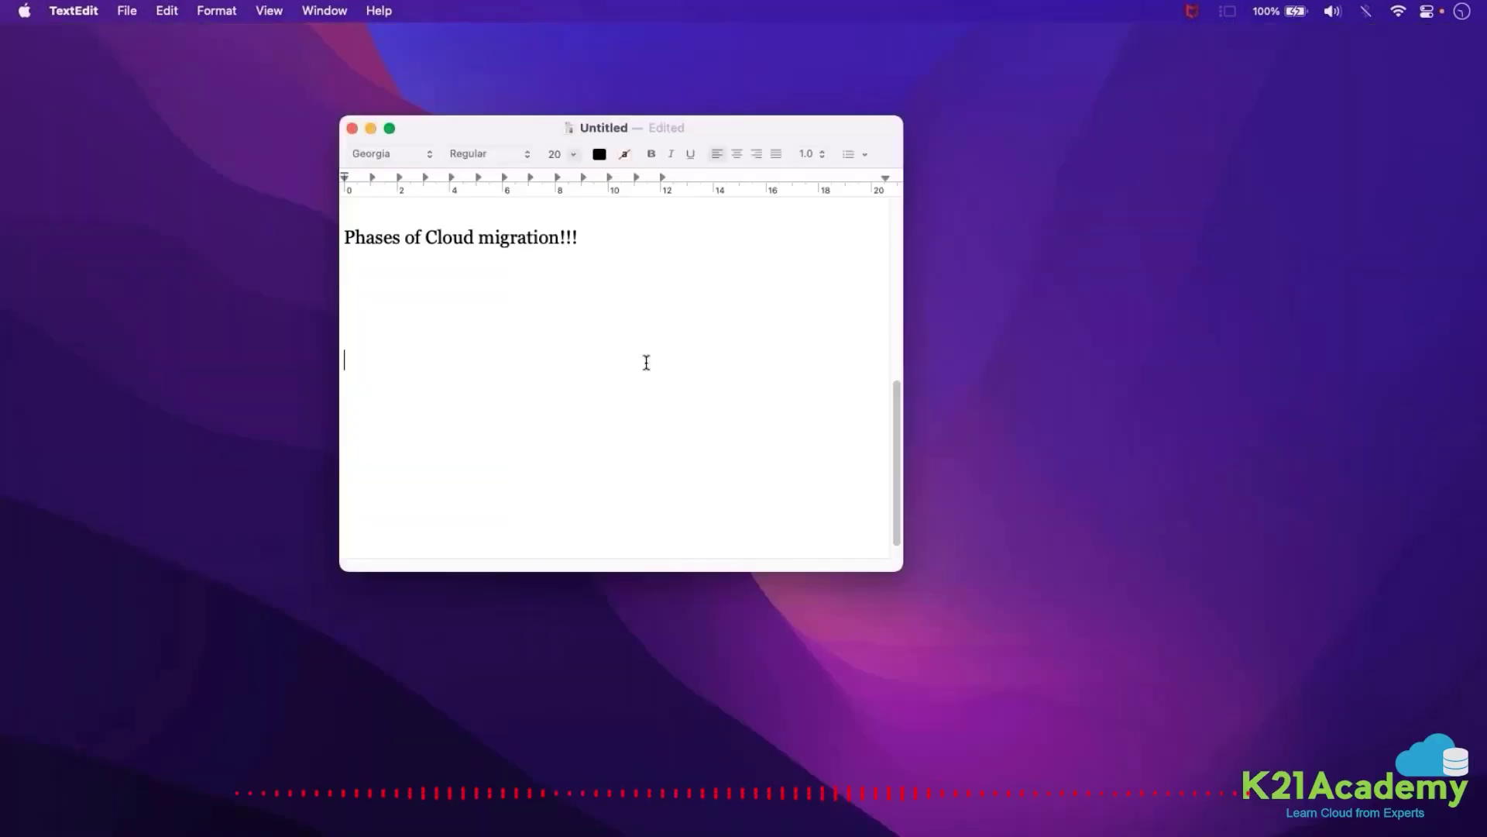
pyautogui.scroll(-1, 748, 413)
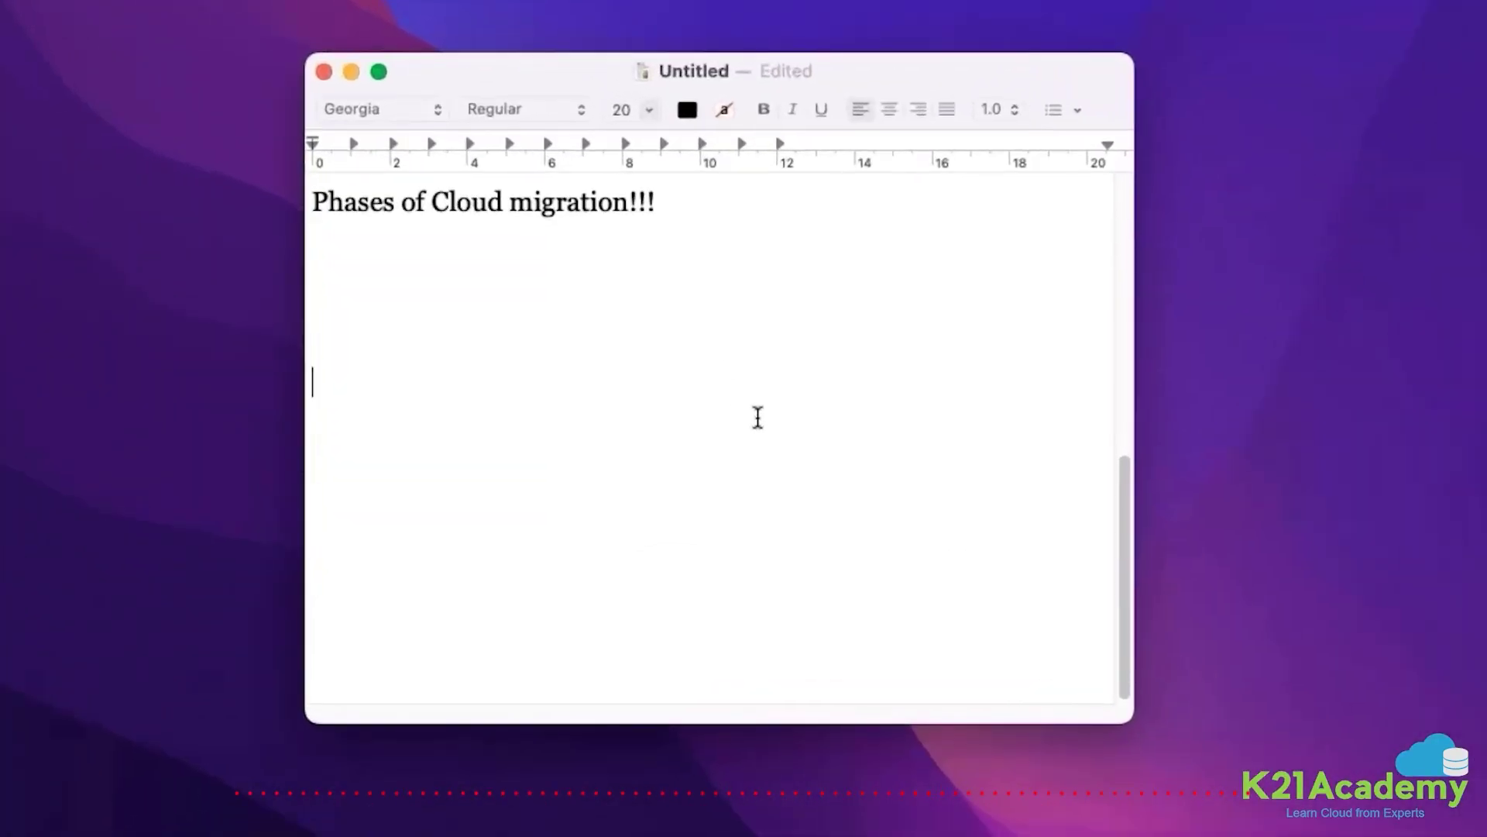
pyautogui.press('BackSpace')
pyautogui.press('BackSpace')
pyautogui.press('BackSpace')
pyautogui.press('BackSpace')
pyautogui.write('1. A')
pyautogui.write('ssessment (')
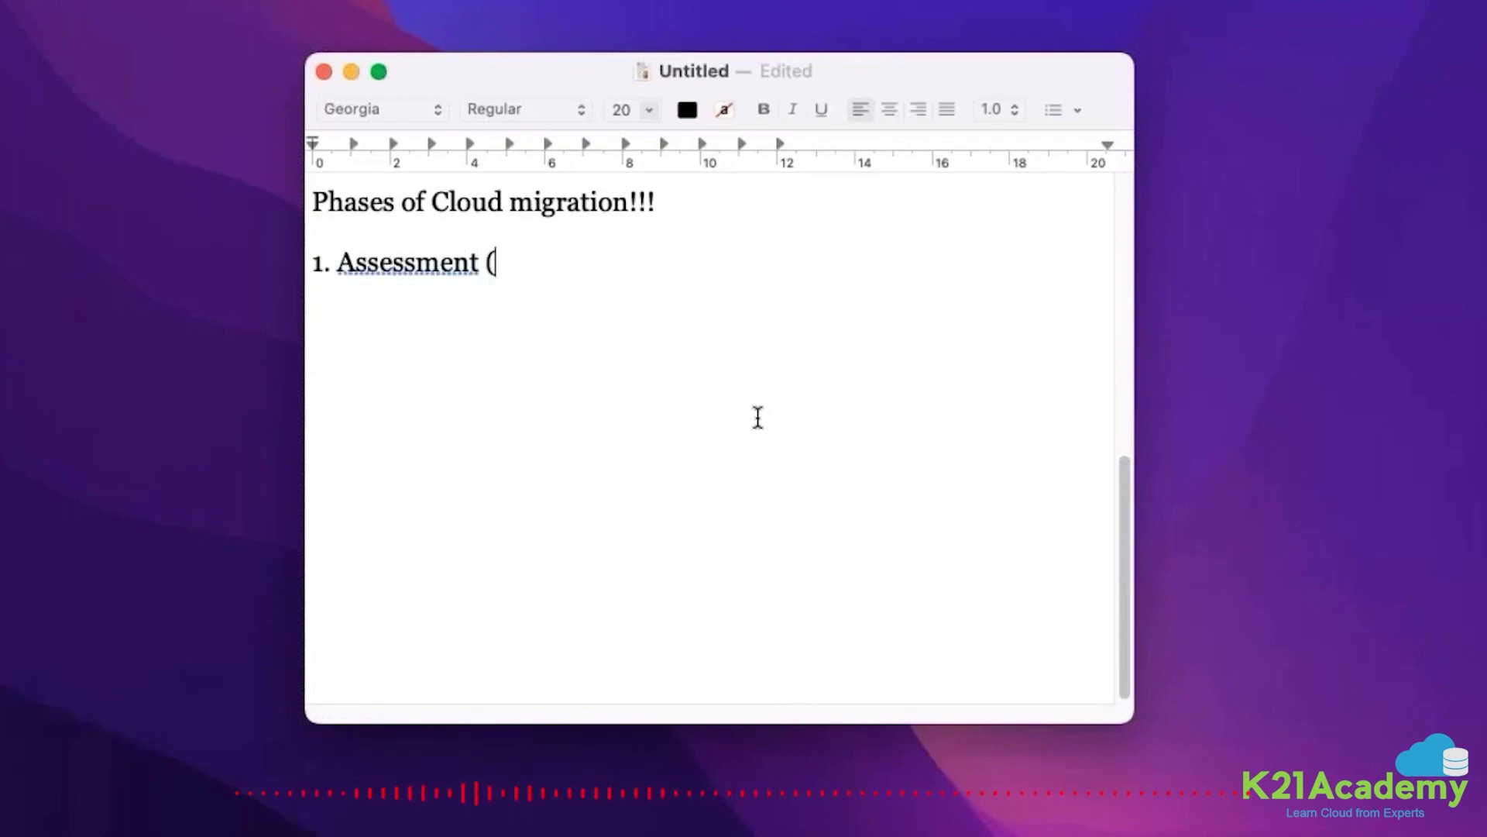
pyautogui.write('Discovery')
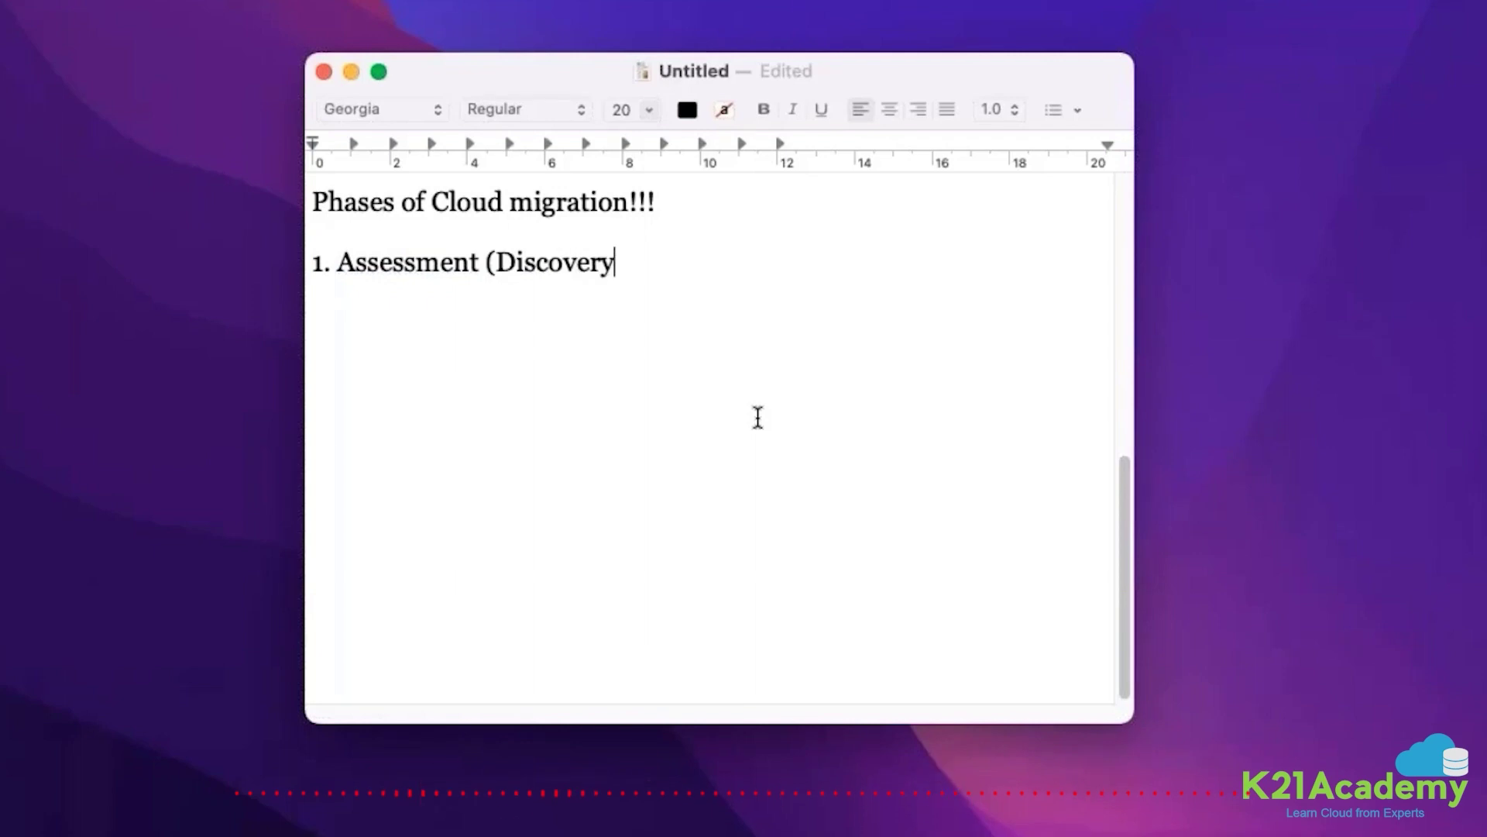
pyautogui.write(')')
pyautogui.press('Return')
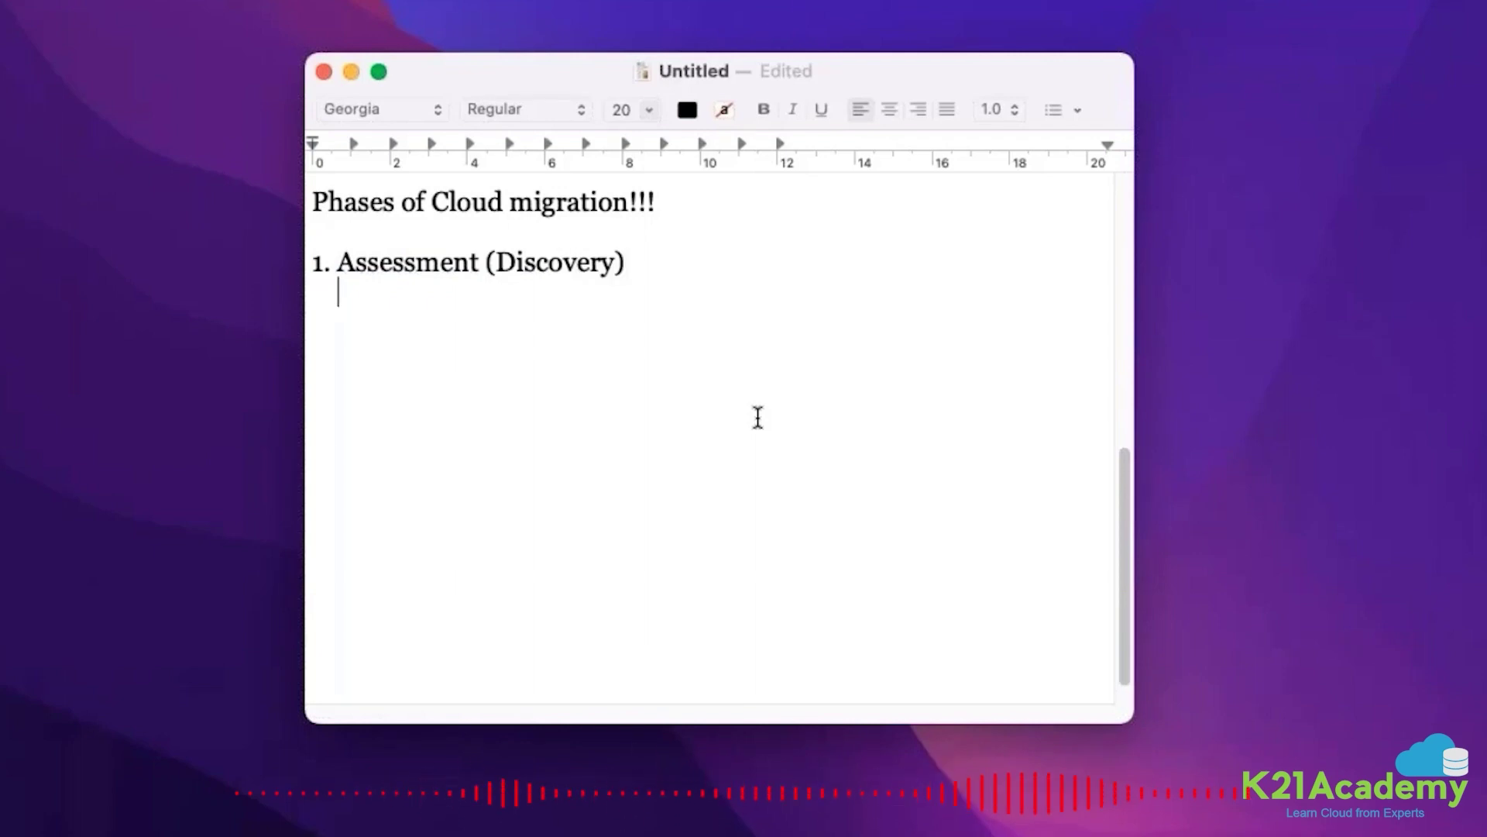
pyautogui.write('Nee')
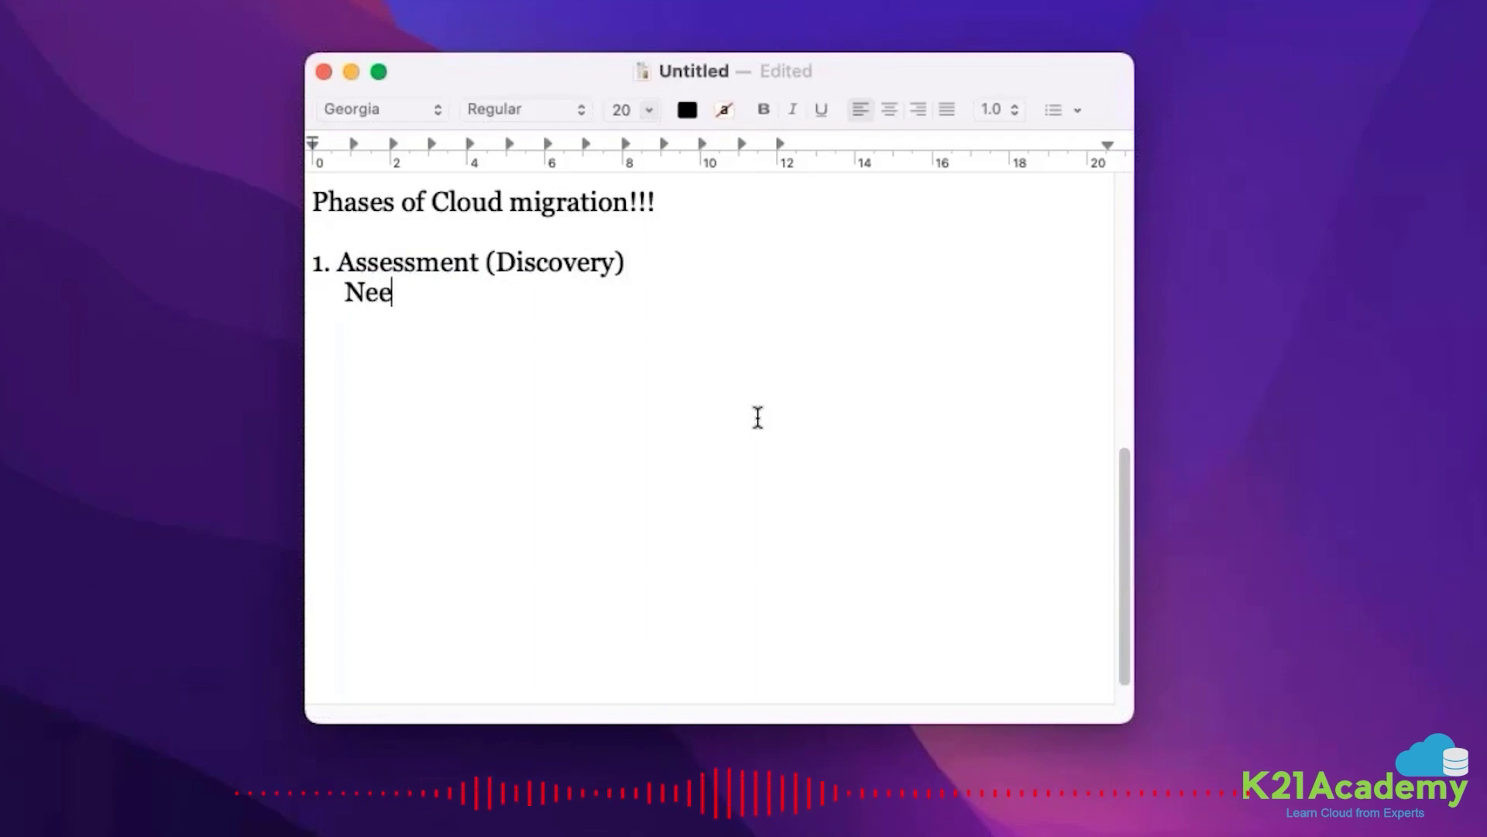
pyautogui.write('d to know ')
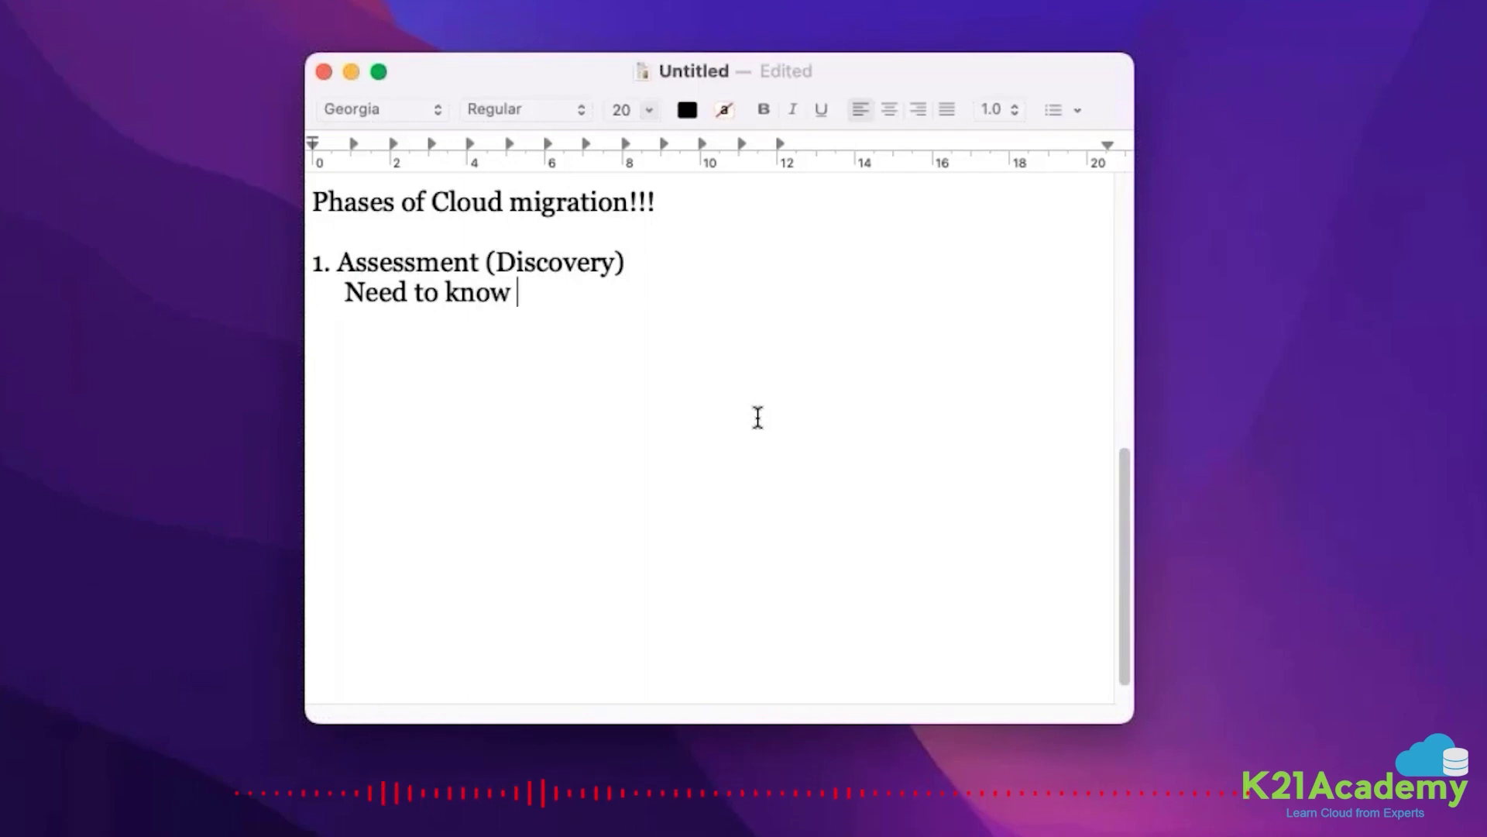
pyautogui.write('what is being migrated')
pyautogui.press('Return')
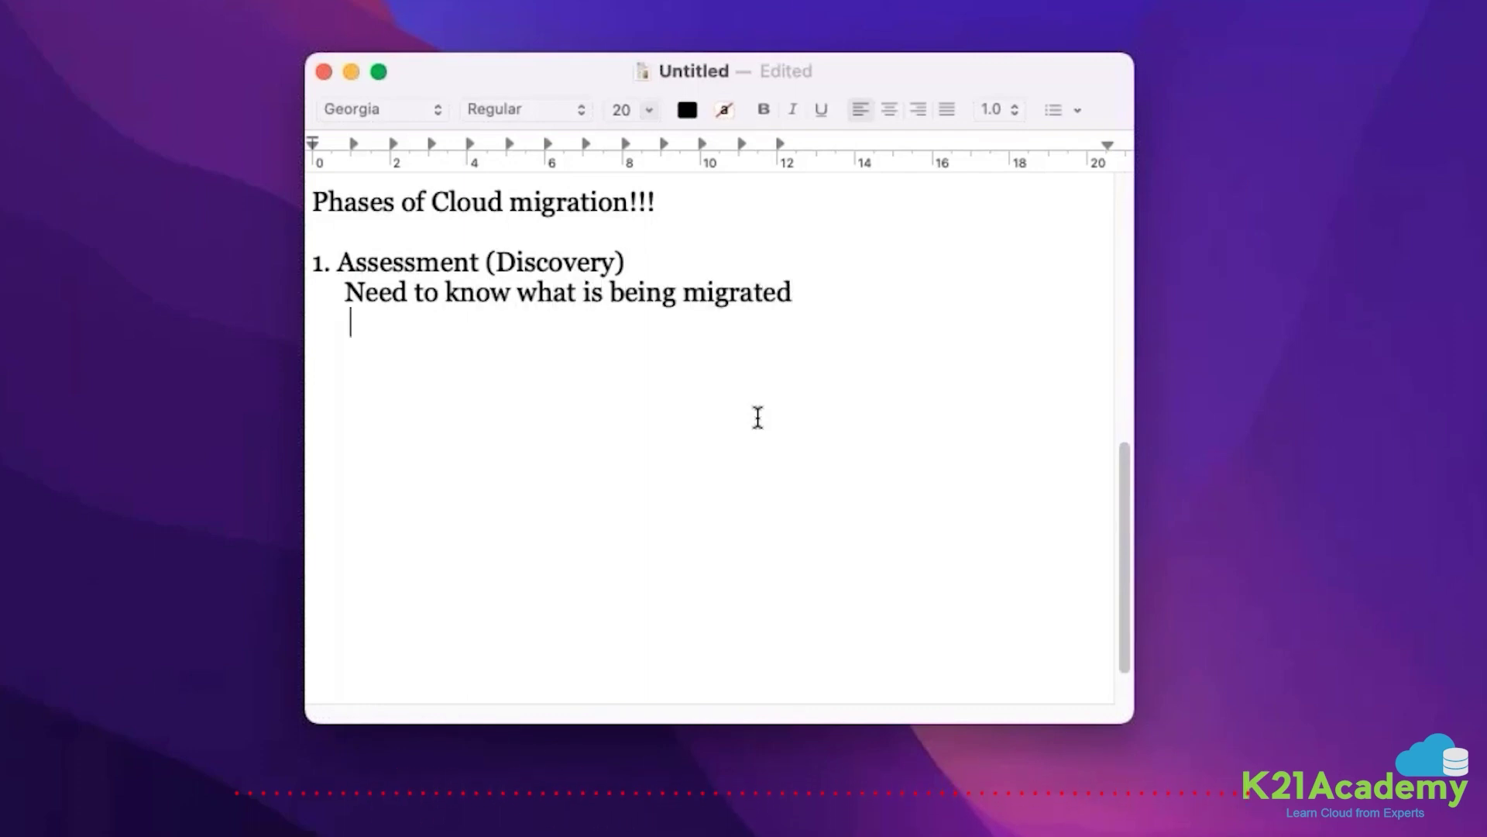
pyautogui.write('Compatibil')
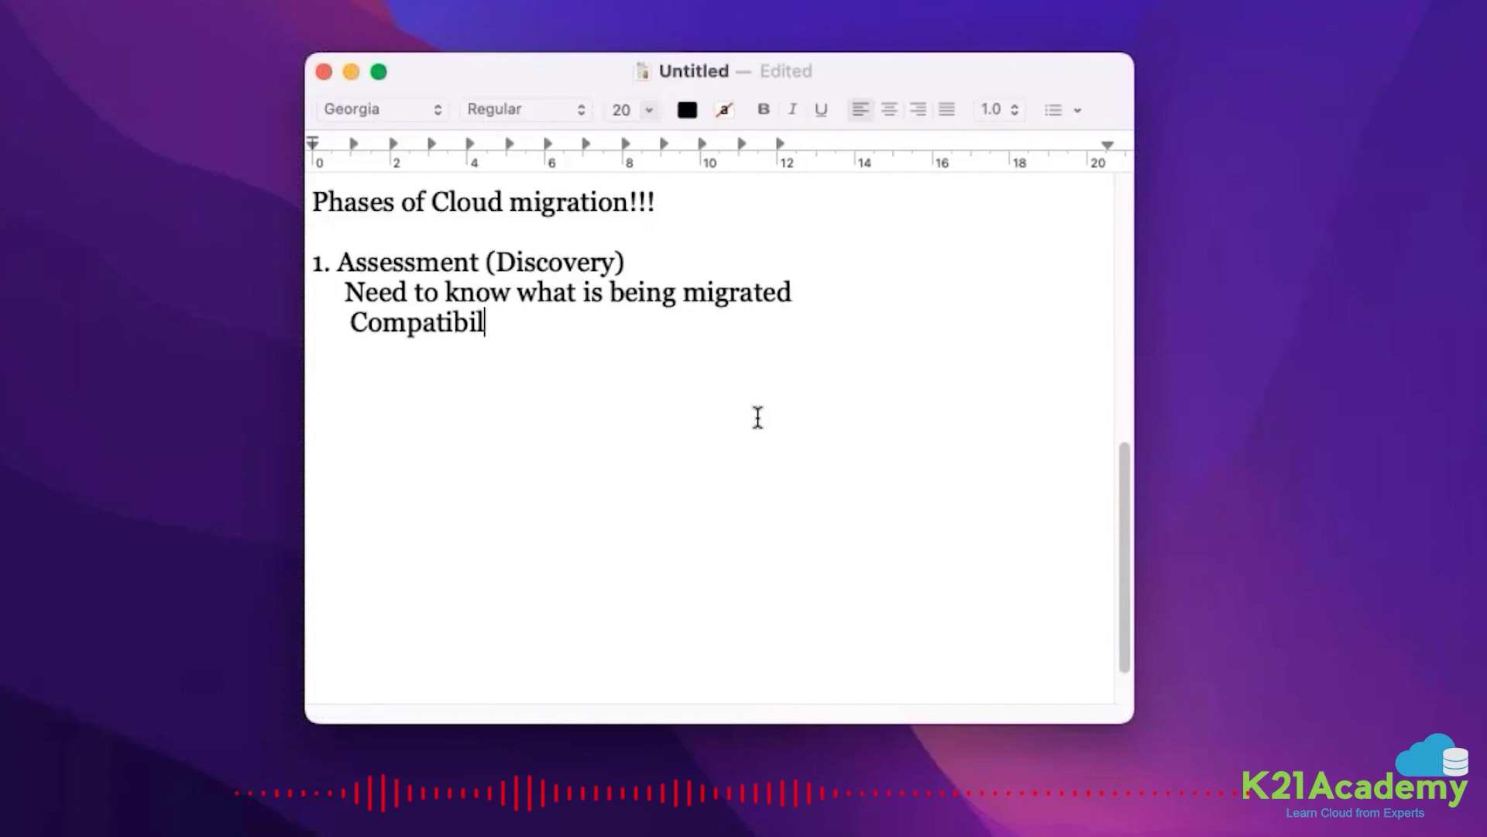
pyautogui.write('uty')
pyautogui.press('Return')
pyautogui.write('Si')
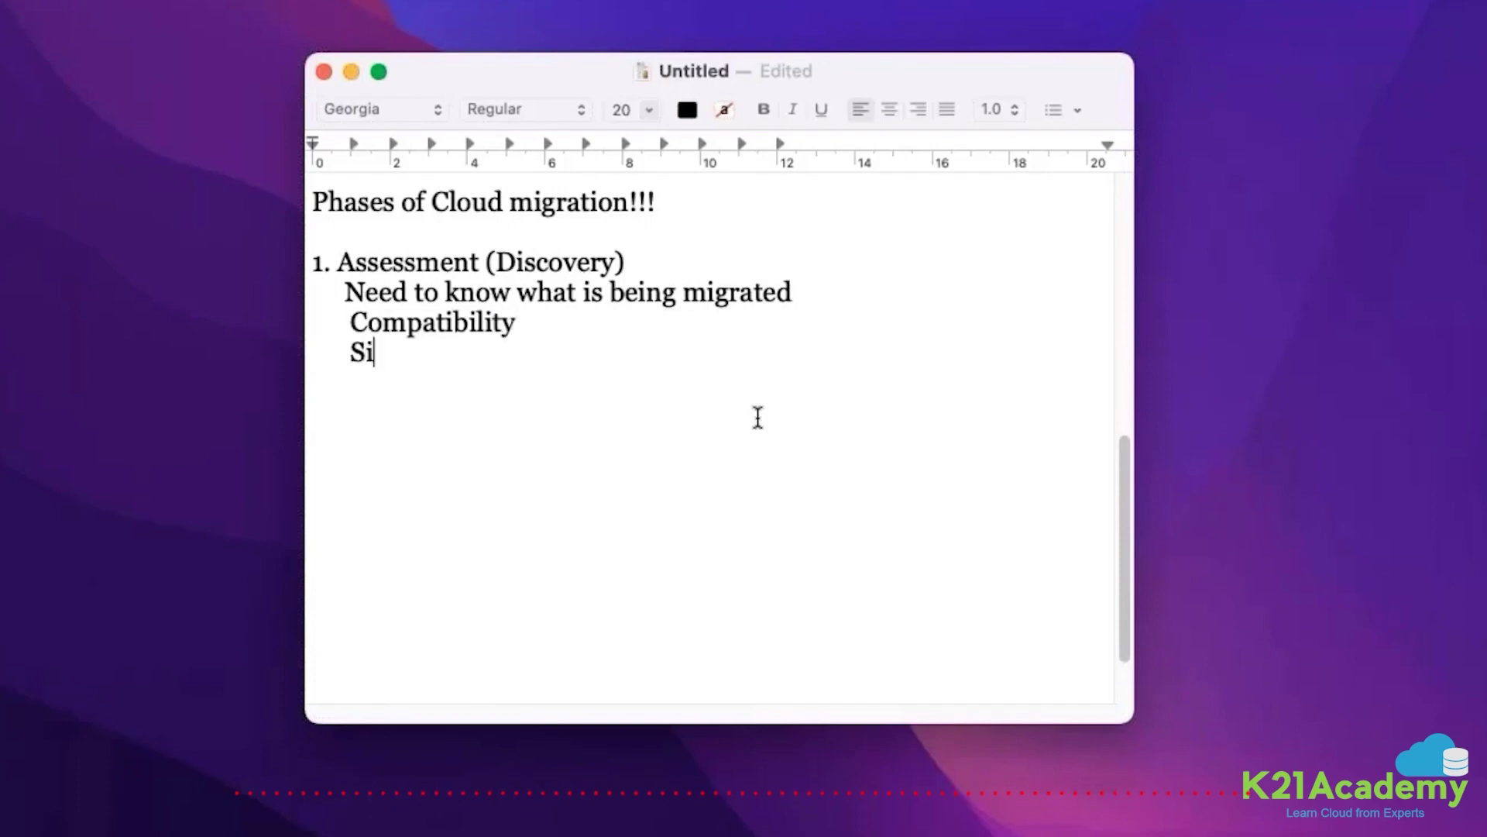
pyautogui.write('ze of d')
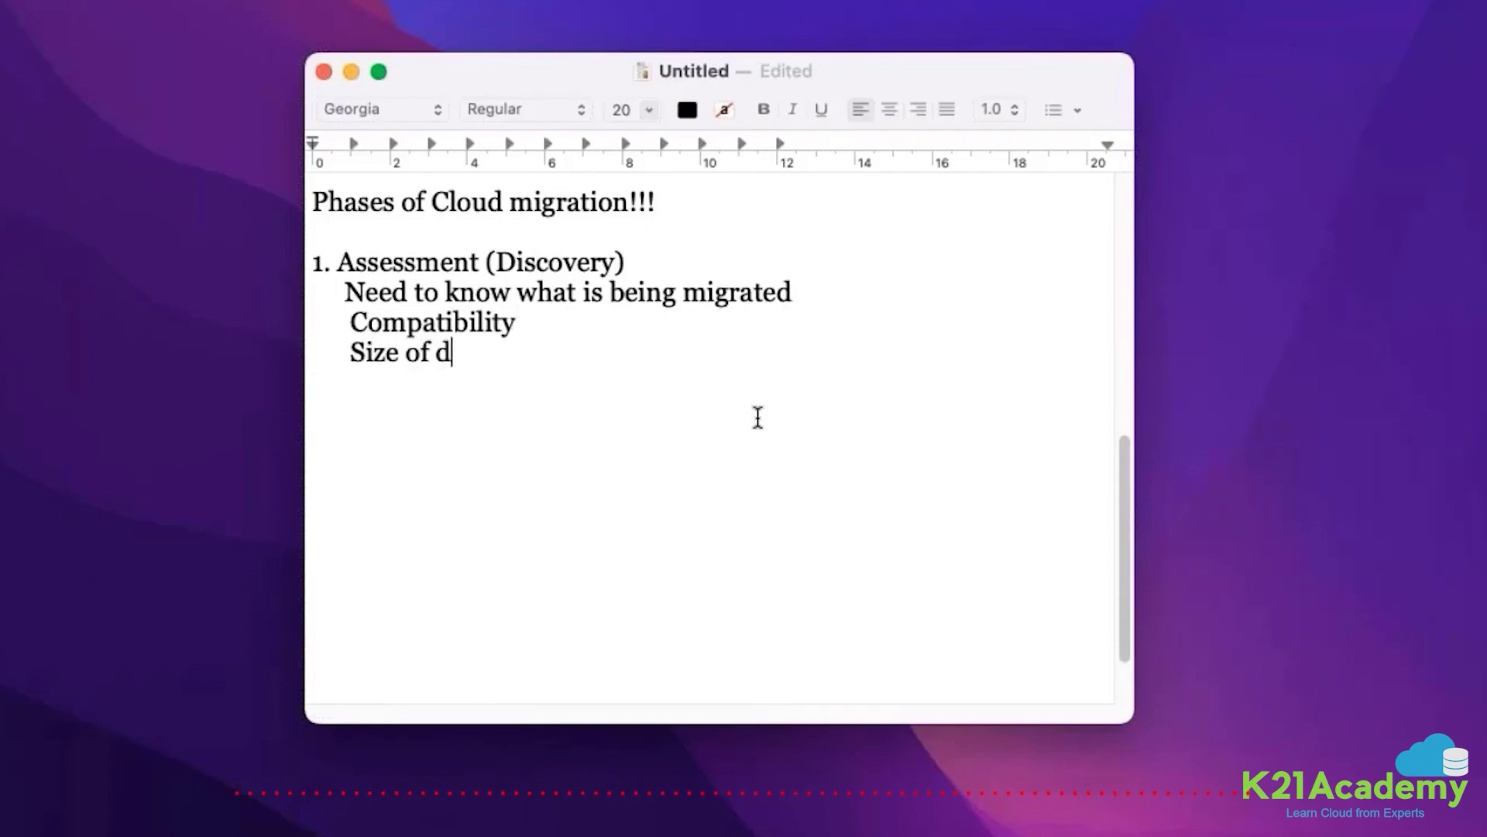
pyautogui.write('ata')
pyautogui.press('Return')
pyautogui.write('OS, ')
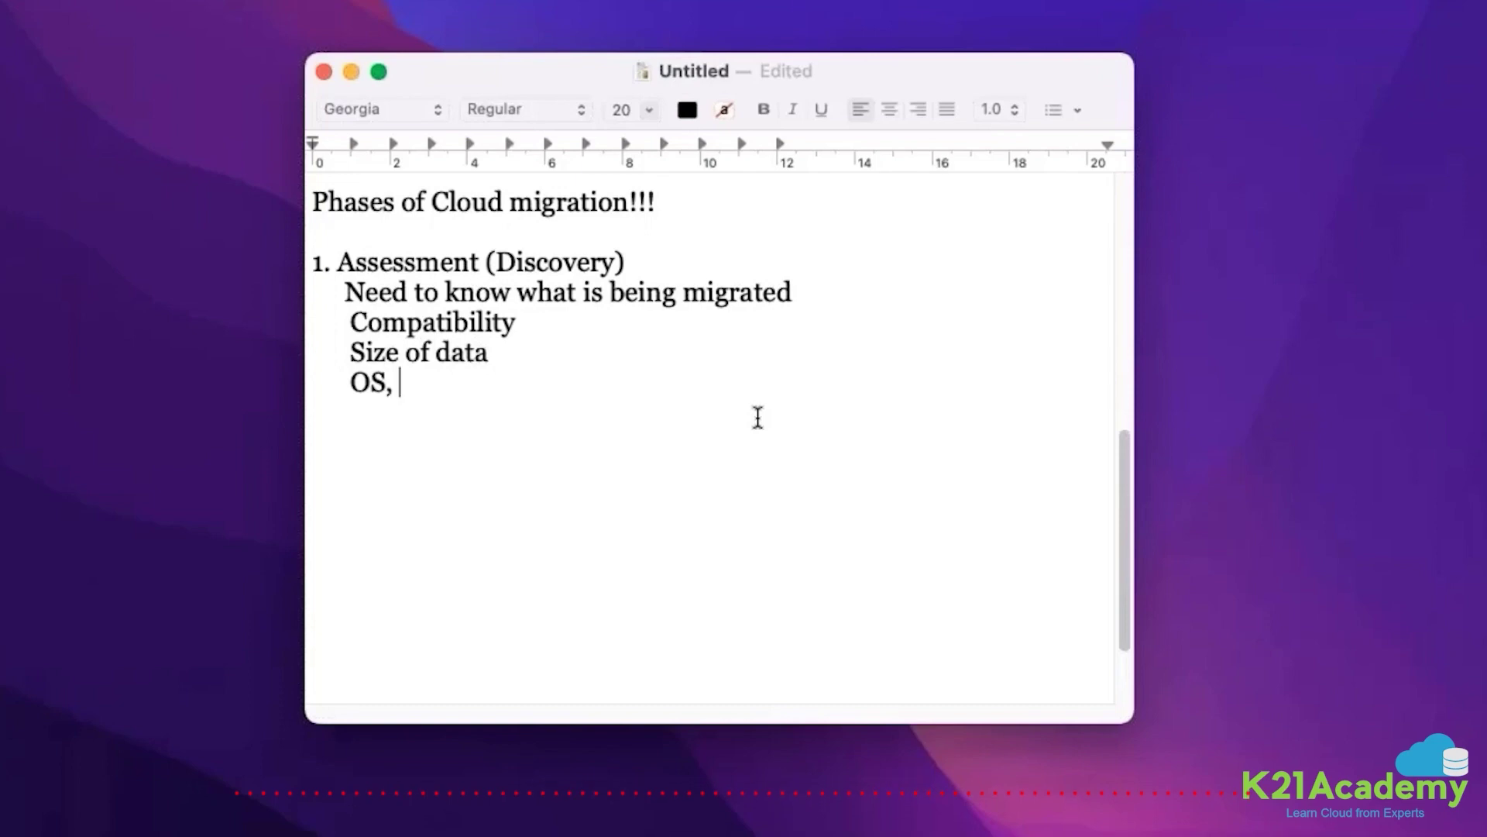
pyautogui.write('Disks')
pyautogui.press('Return')
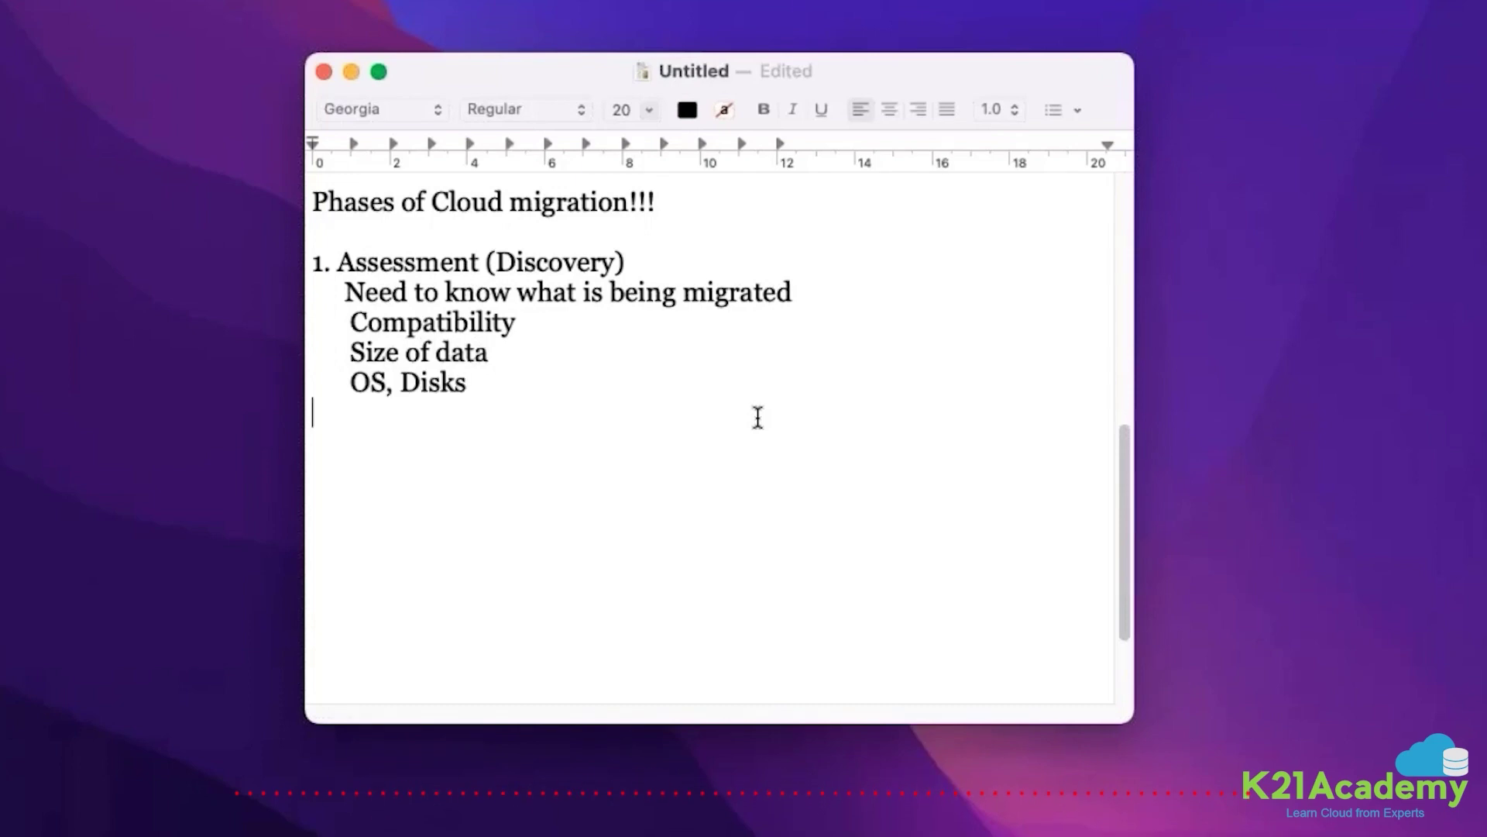
pyautogui.write('IP a')
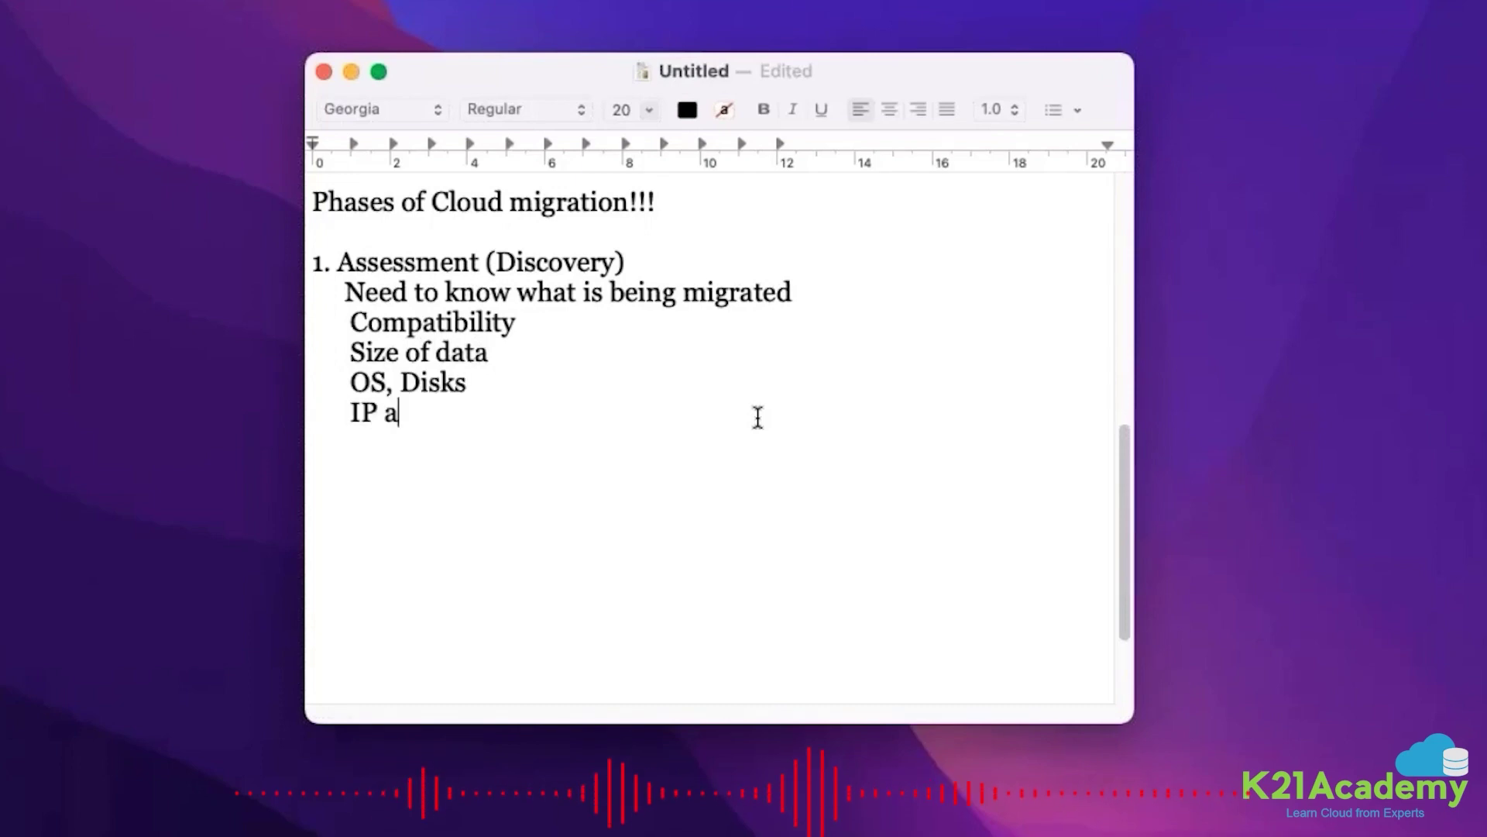
pyautogui.write('ddress')
# - Complete the IP address item and remove the temporary Windows server 2008 line
pyautogui.press('Return')
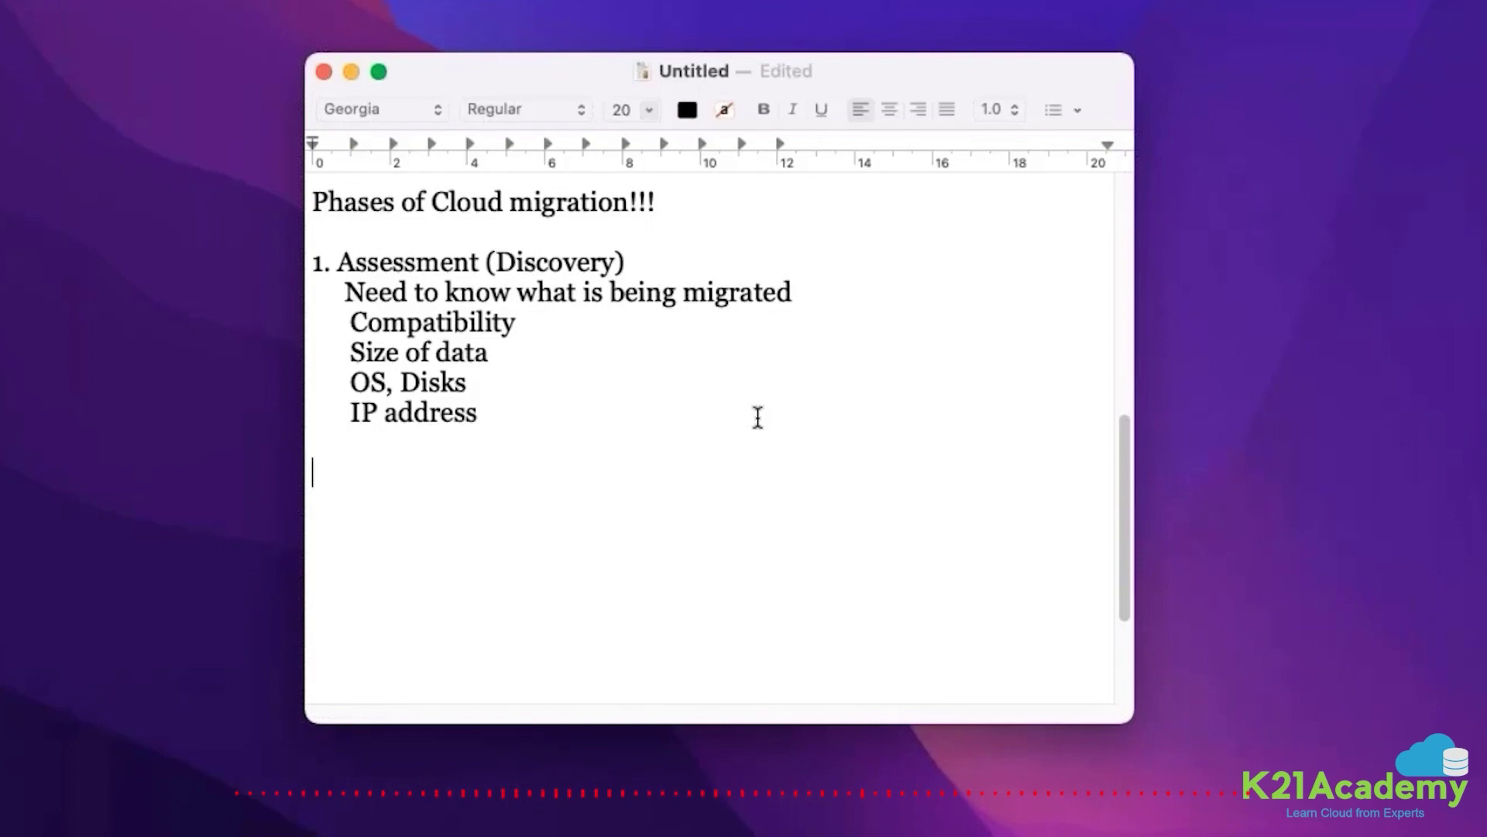
pyautogui.write('Windows se')
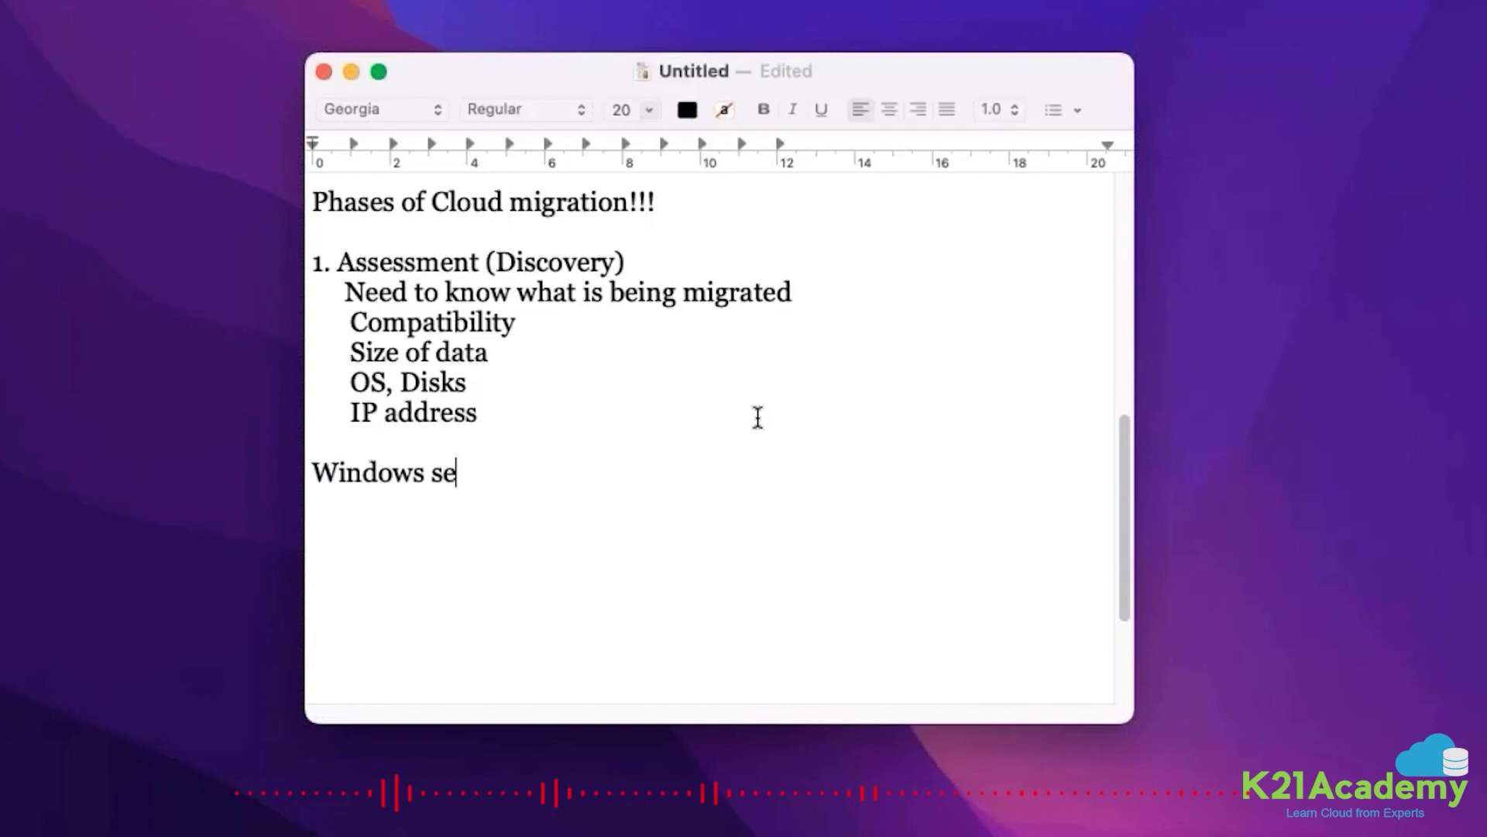
pyautogui.write('rver 2008 -')
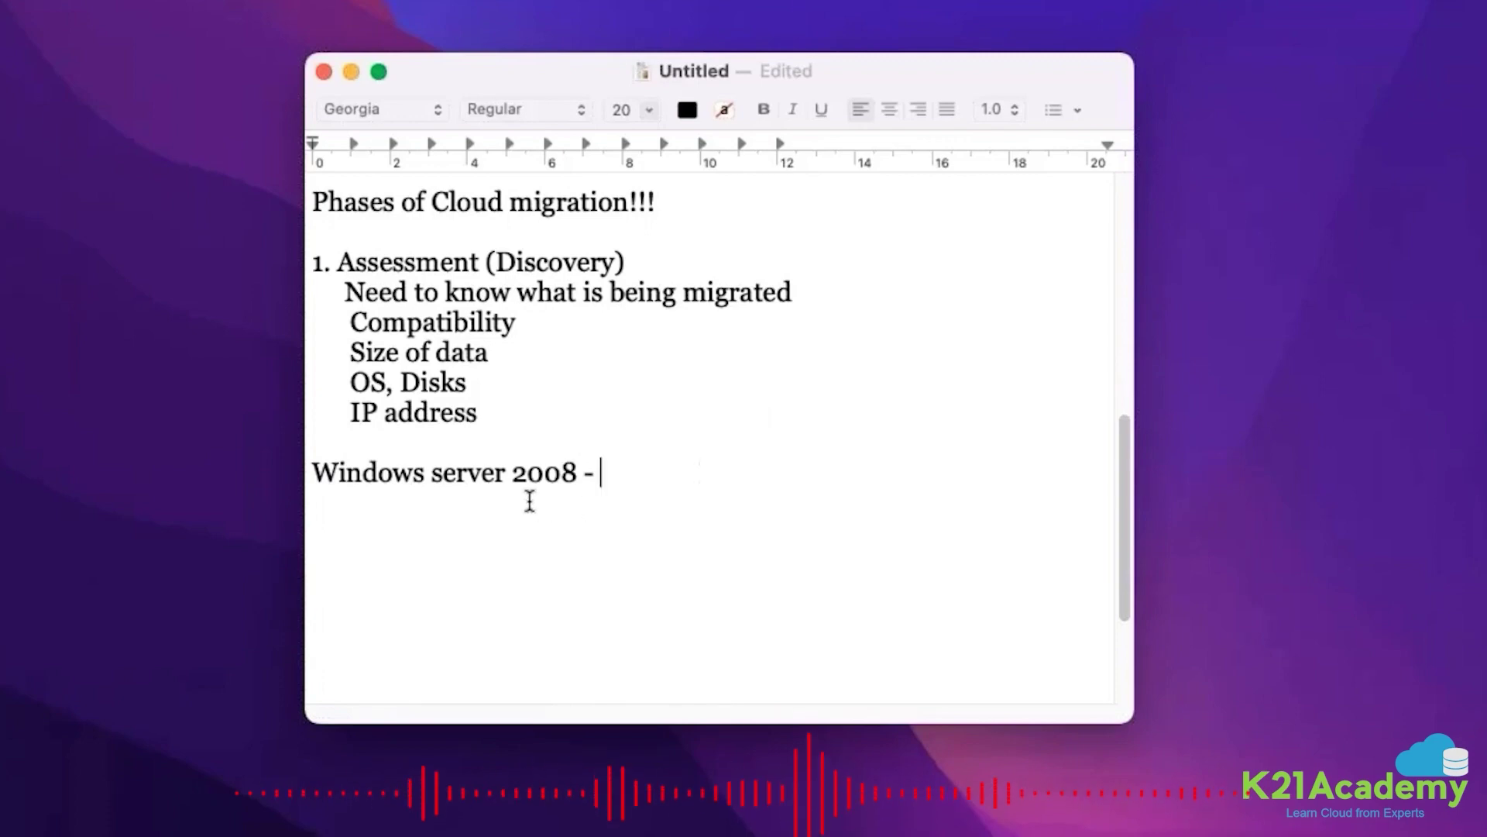
pyautogui.tripleClick(581, 472)
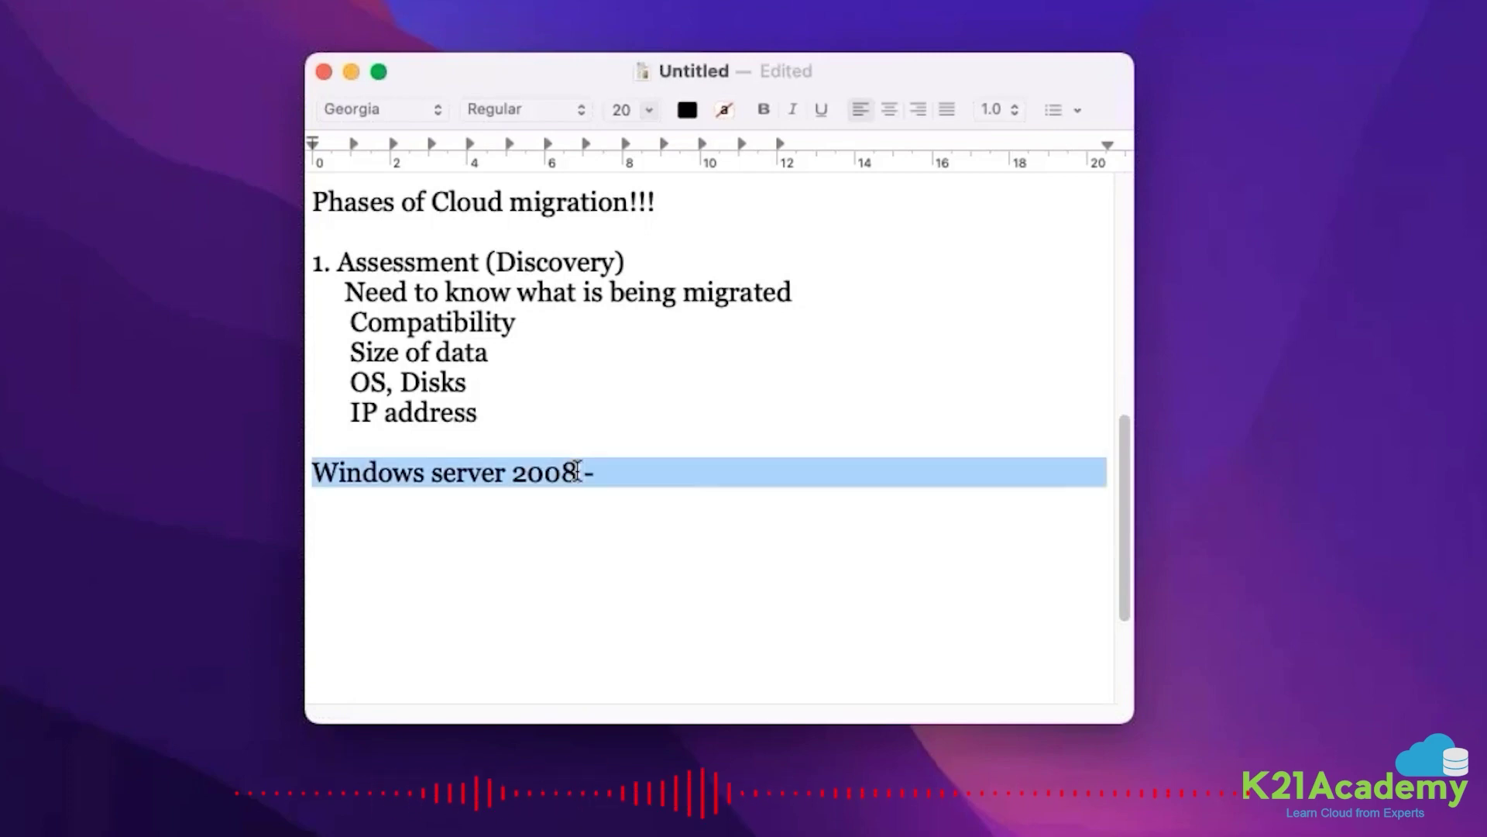
pyautogui.press('BackSpace')
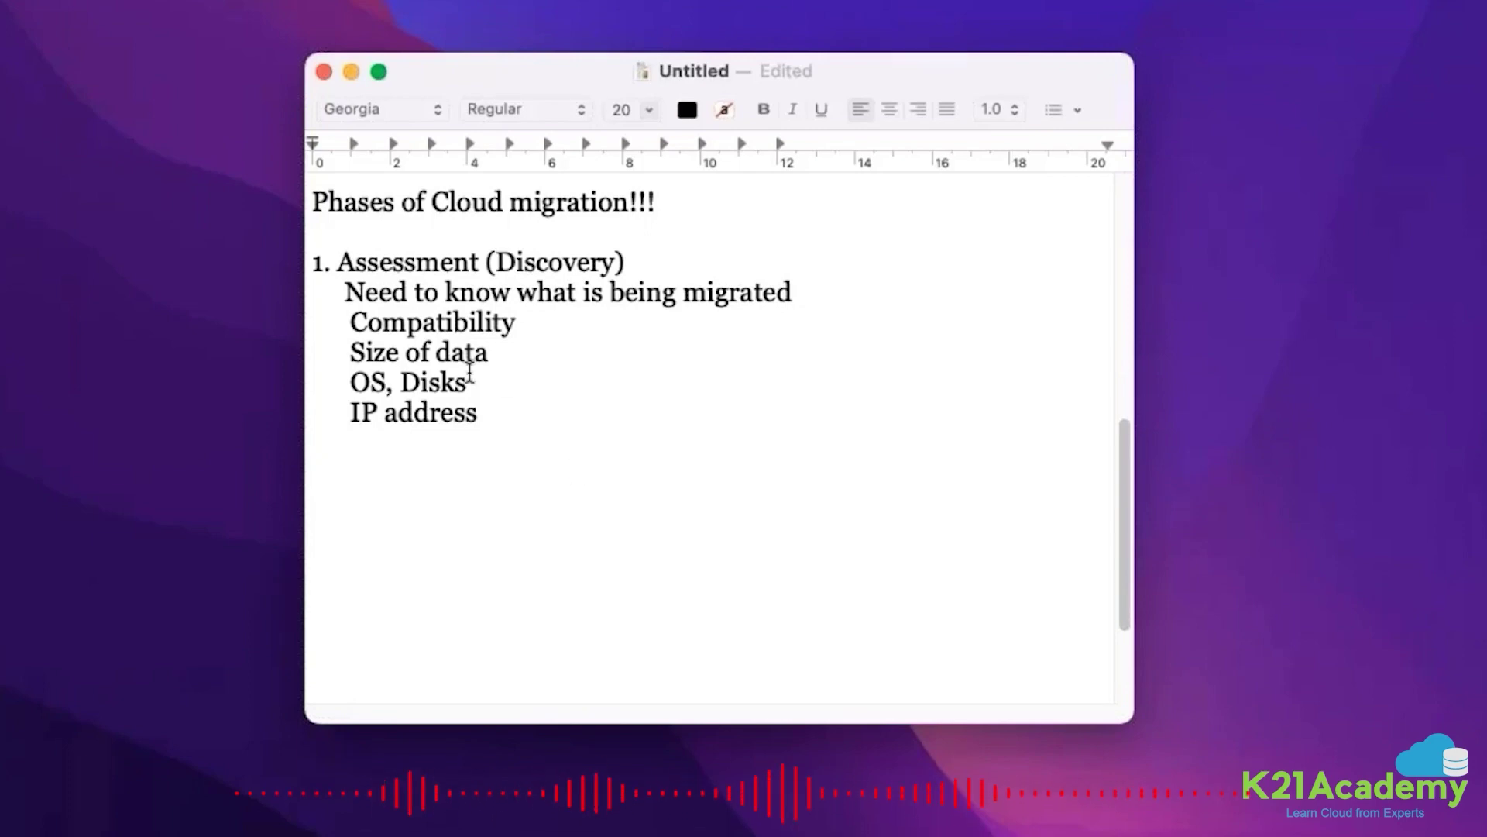
# - Append ' - Pre-migration' to the Assessment (Discovery) heading and add a '2.' line
pyautogui.doubleClick(415, 265)
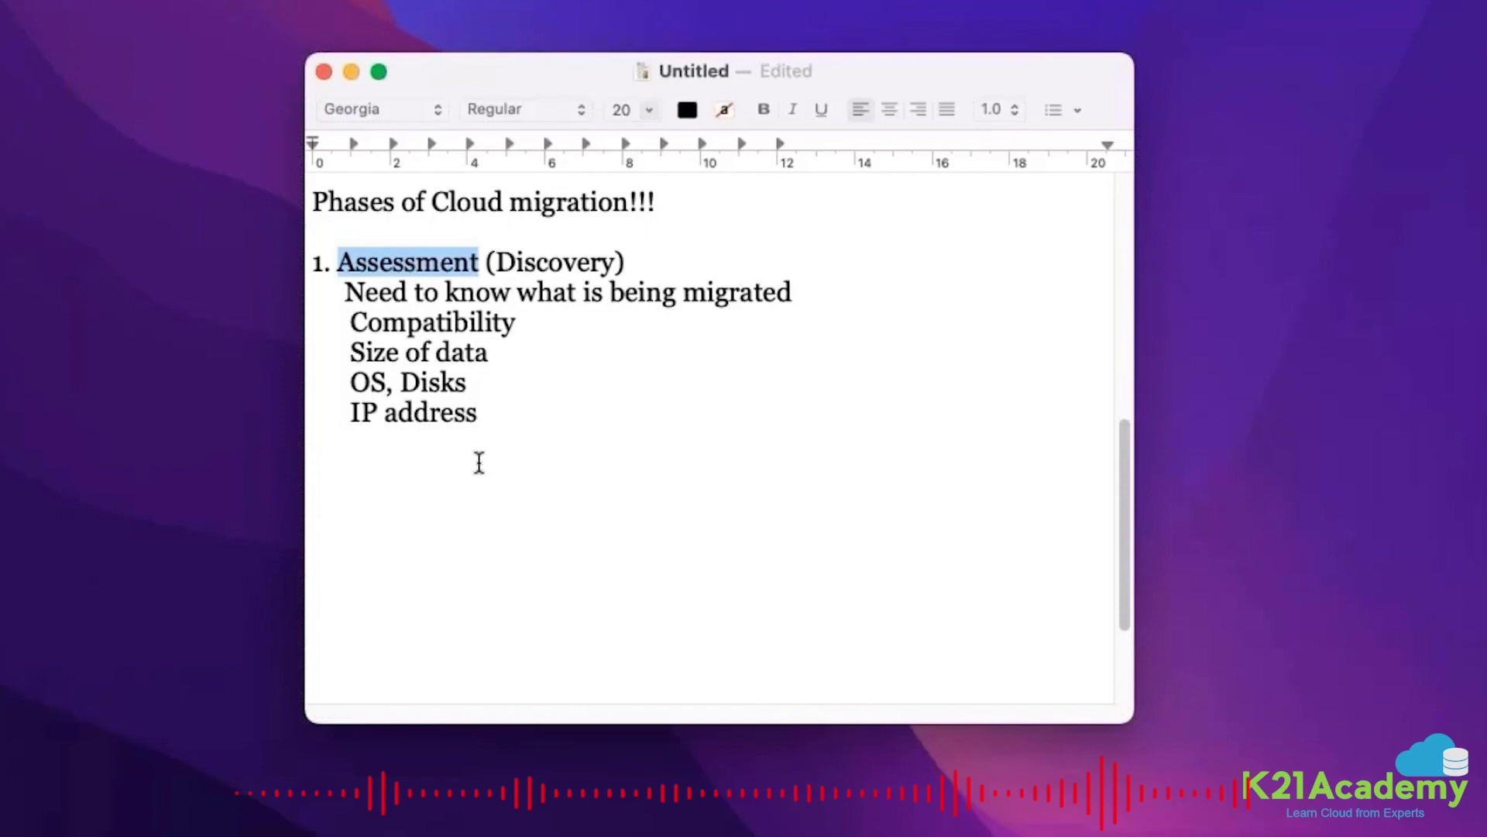
pyautogui.click(667, 264)
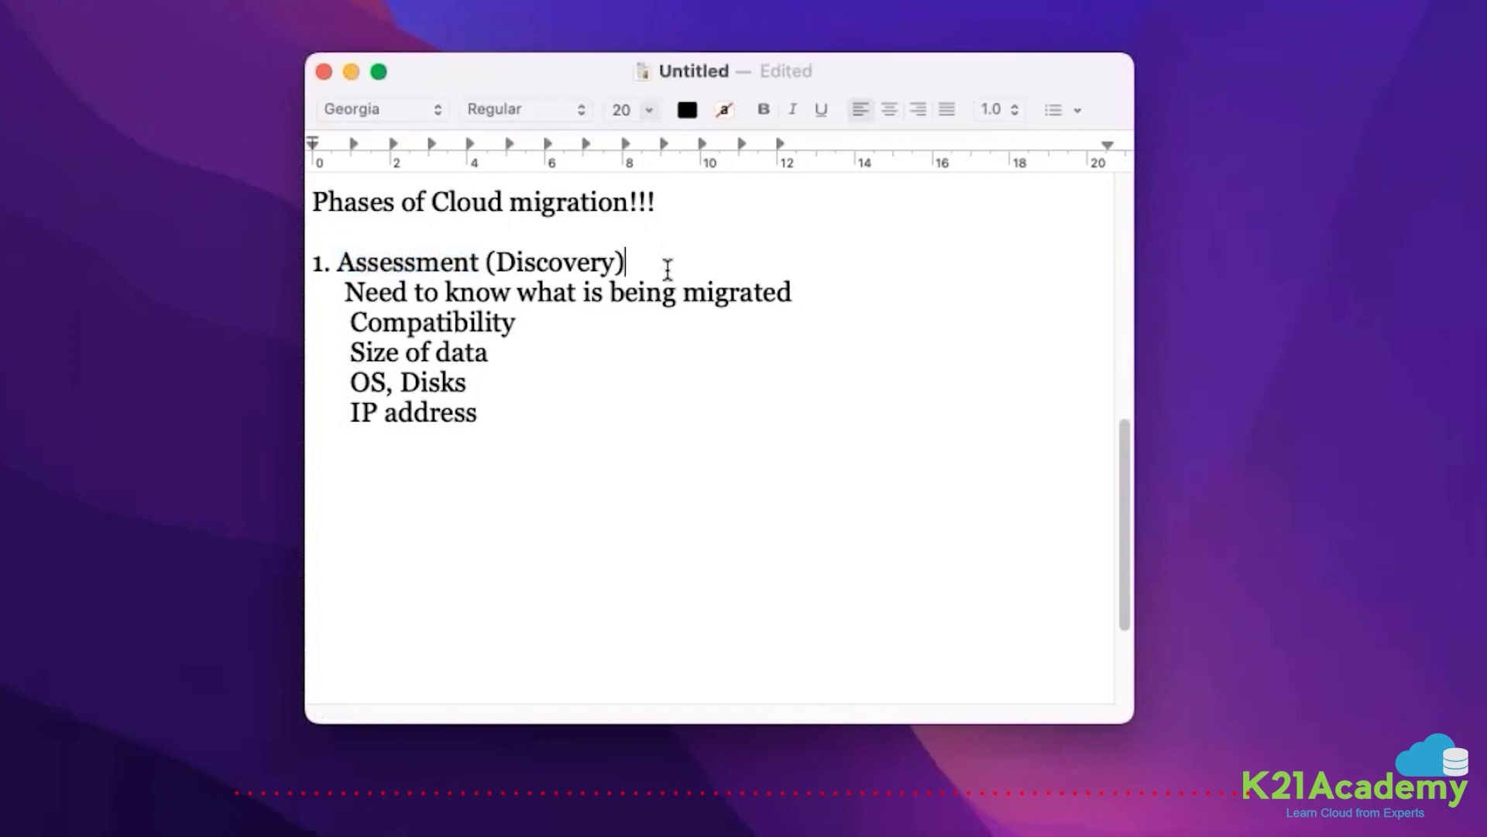
pyautogui.write('.  -Pre-mi')
pyautogui.write('gration')
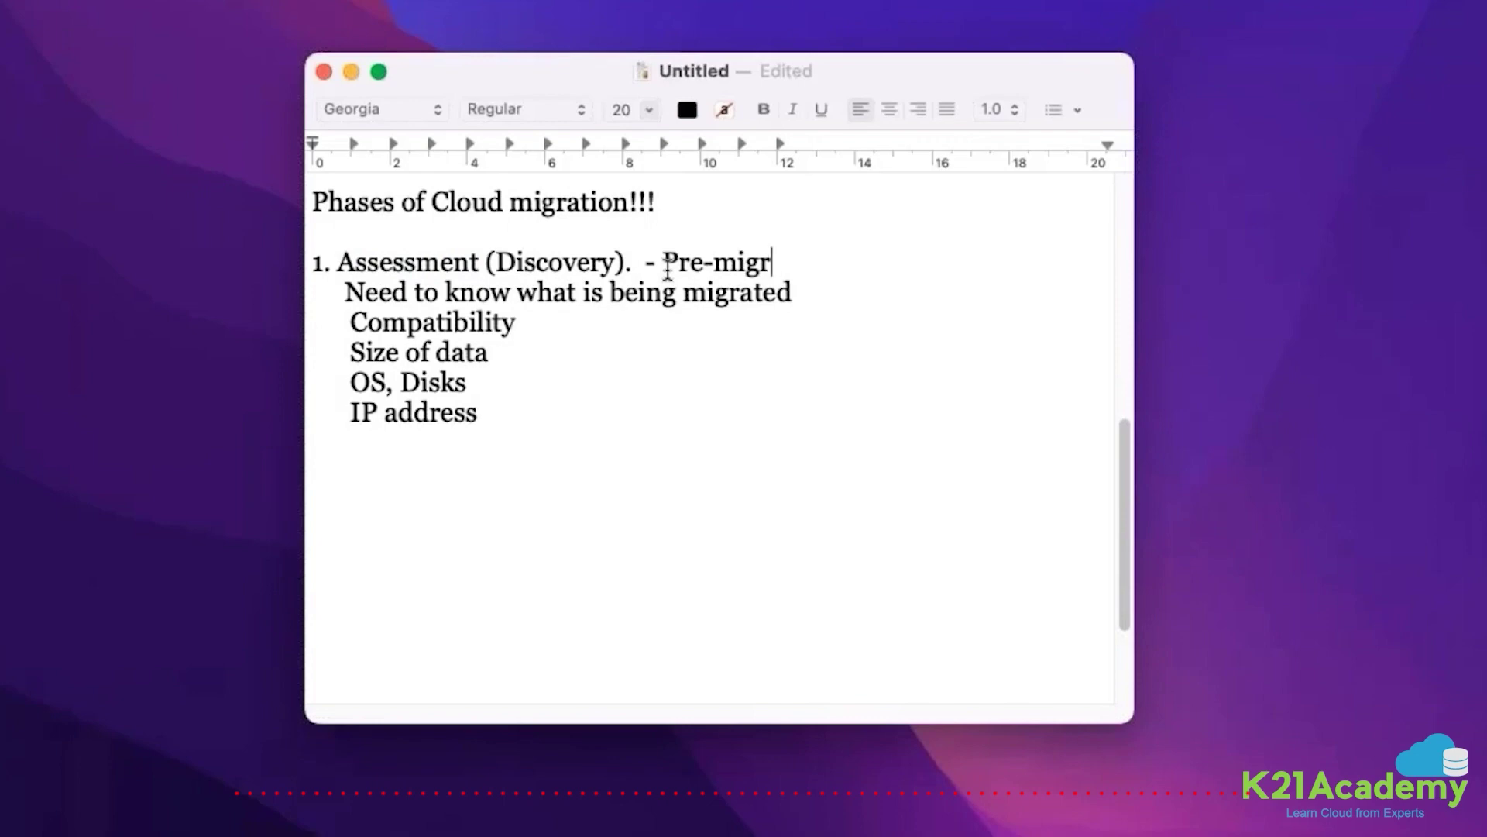
pyautogui.click(501, 594)
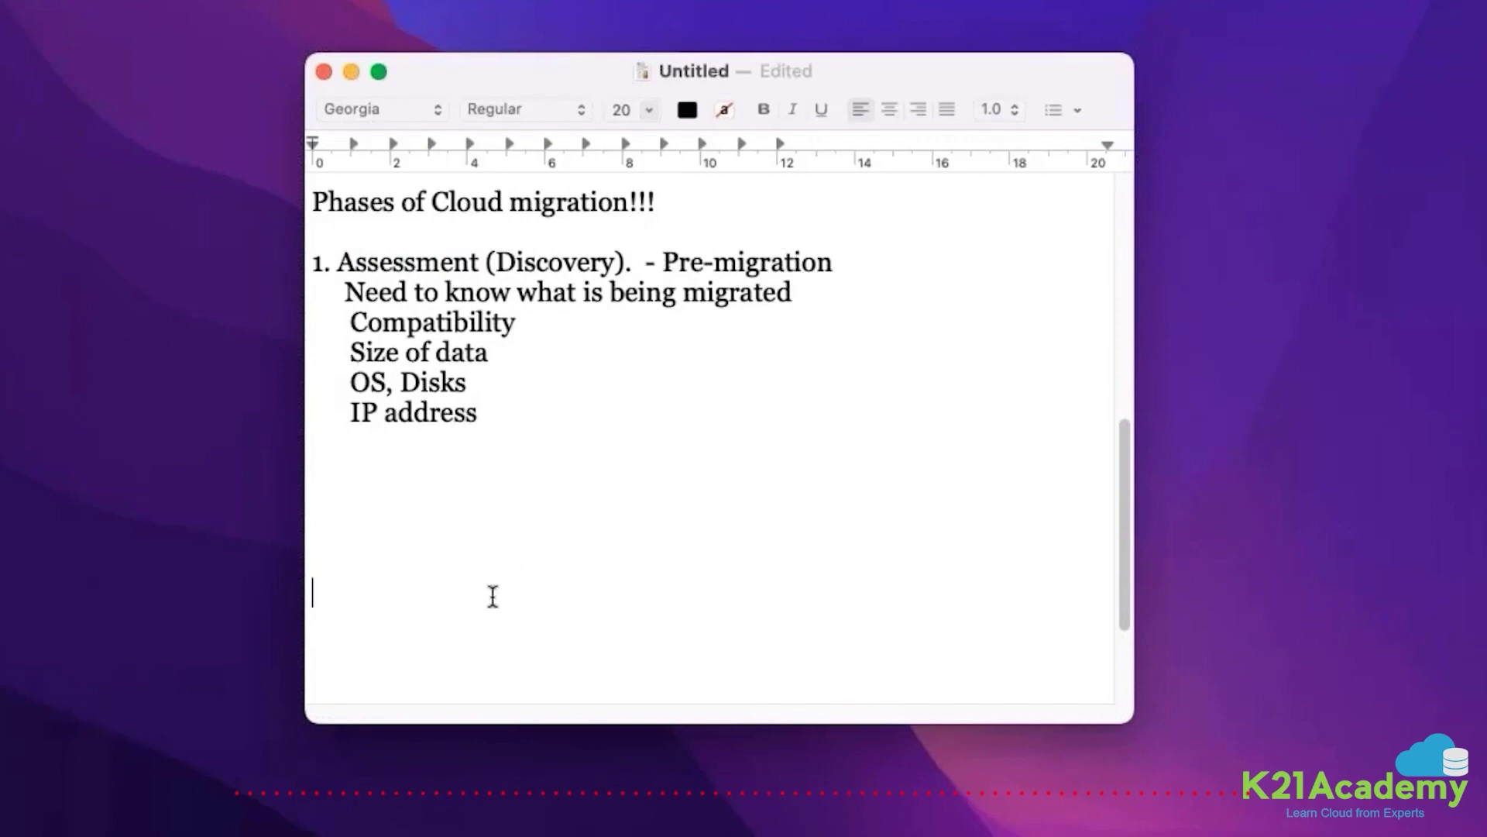
pyautogui.click(483, 514)
pyautogui.write('2.')
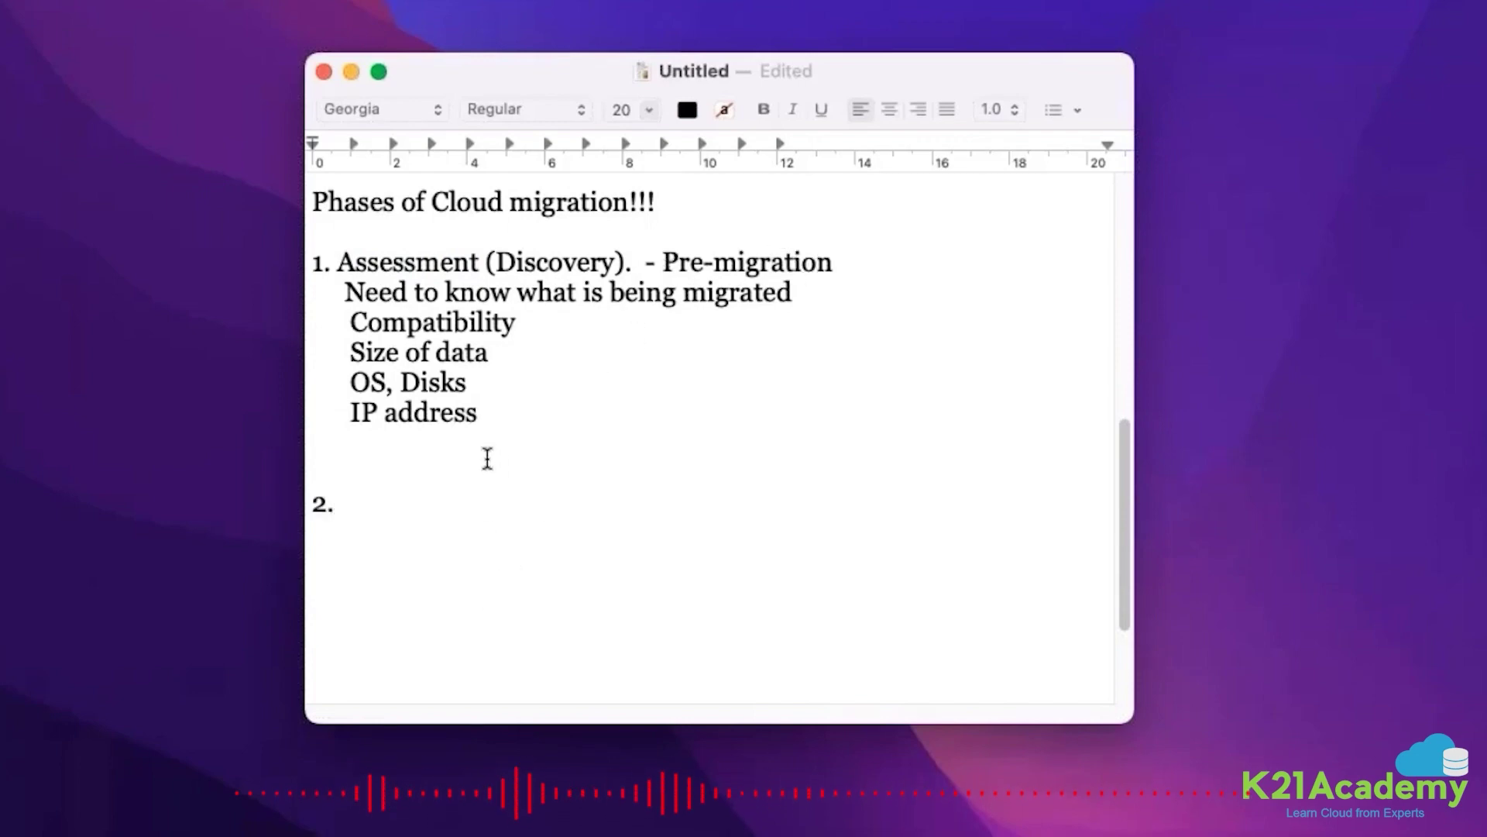
# - Insert the note '87/100 —> PoC' on a new line above the '2.' line
pyautogui.click(488, 471)
pyautogui.press('Return')
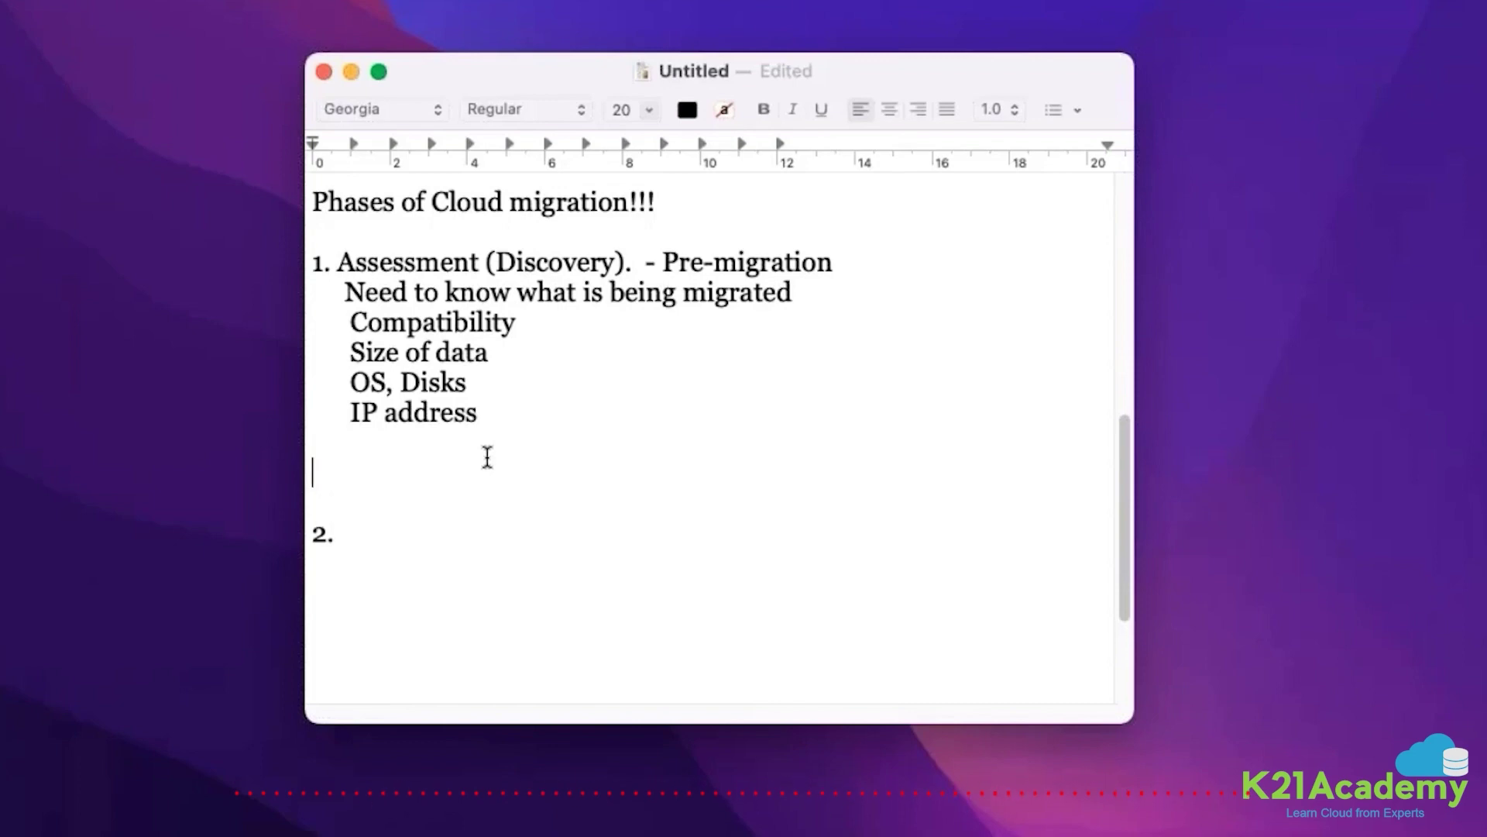
pyautogui.write('100')
pyautogui.press('BackSpace')
pyautogui.press('BackSpace')
pyautogui.press('BackSpace')
pyautogui.press('BackSpace')
pyautogui.write('8')
pyautogui.write('7/100 ')
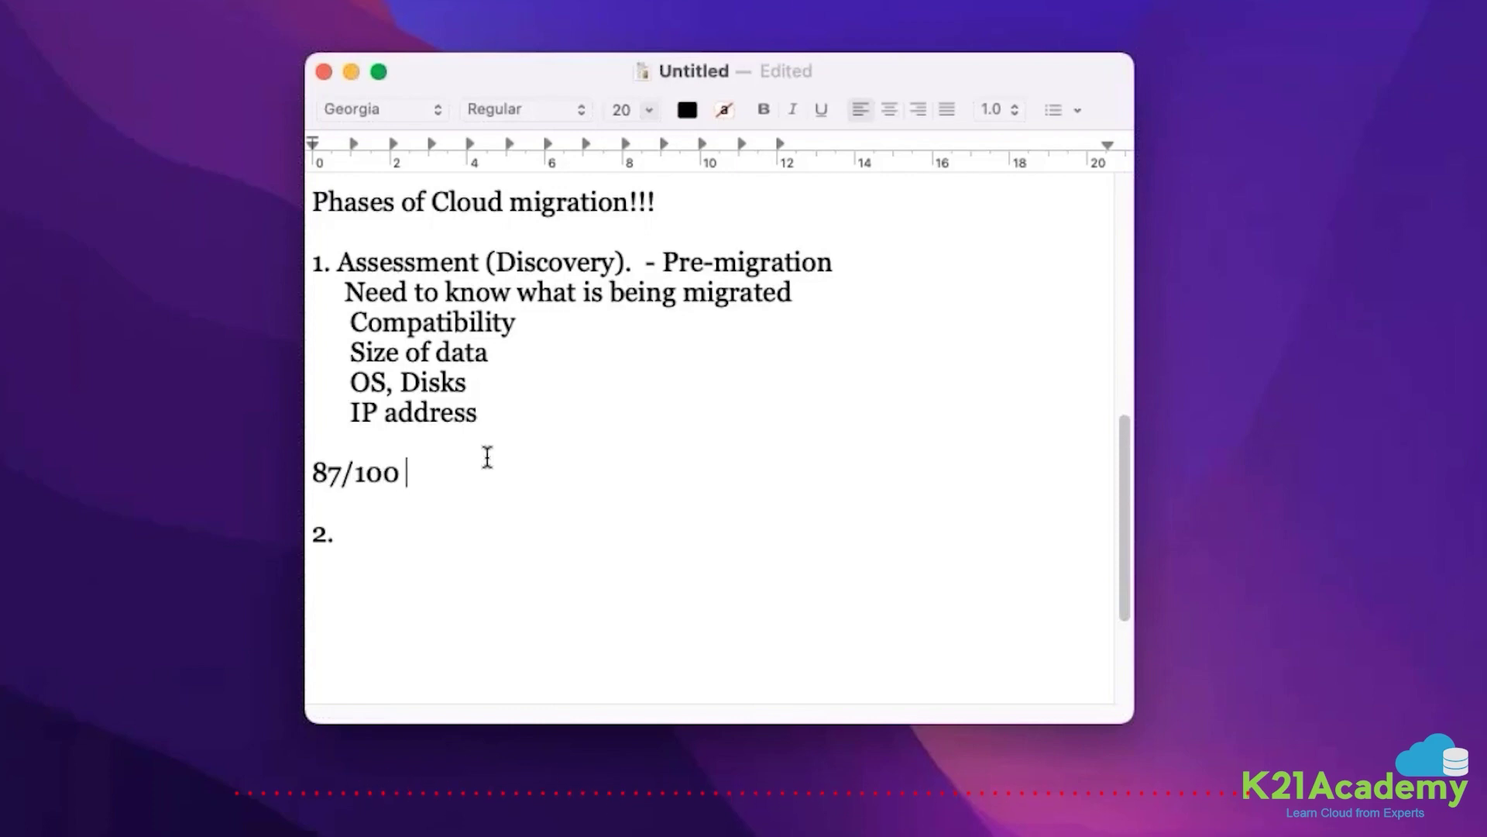
pyautogui.write('->')
pyautogui.write('PoC')
pyautogui.press('Return')
pyautogui.doubleClick(326, 473)
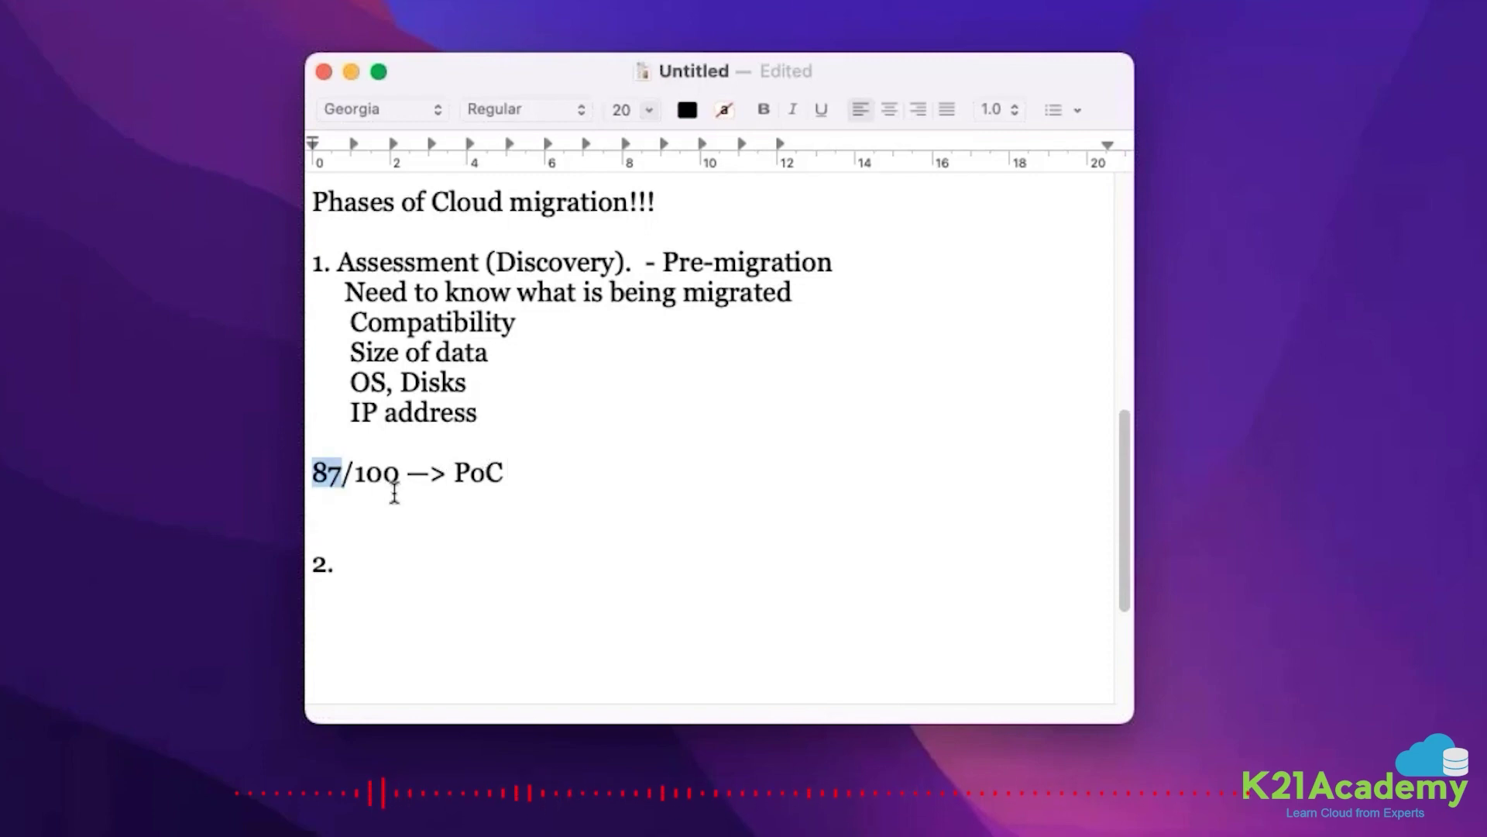
pyautogui.click(394, 500)
pyautogui.click(358, 595)
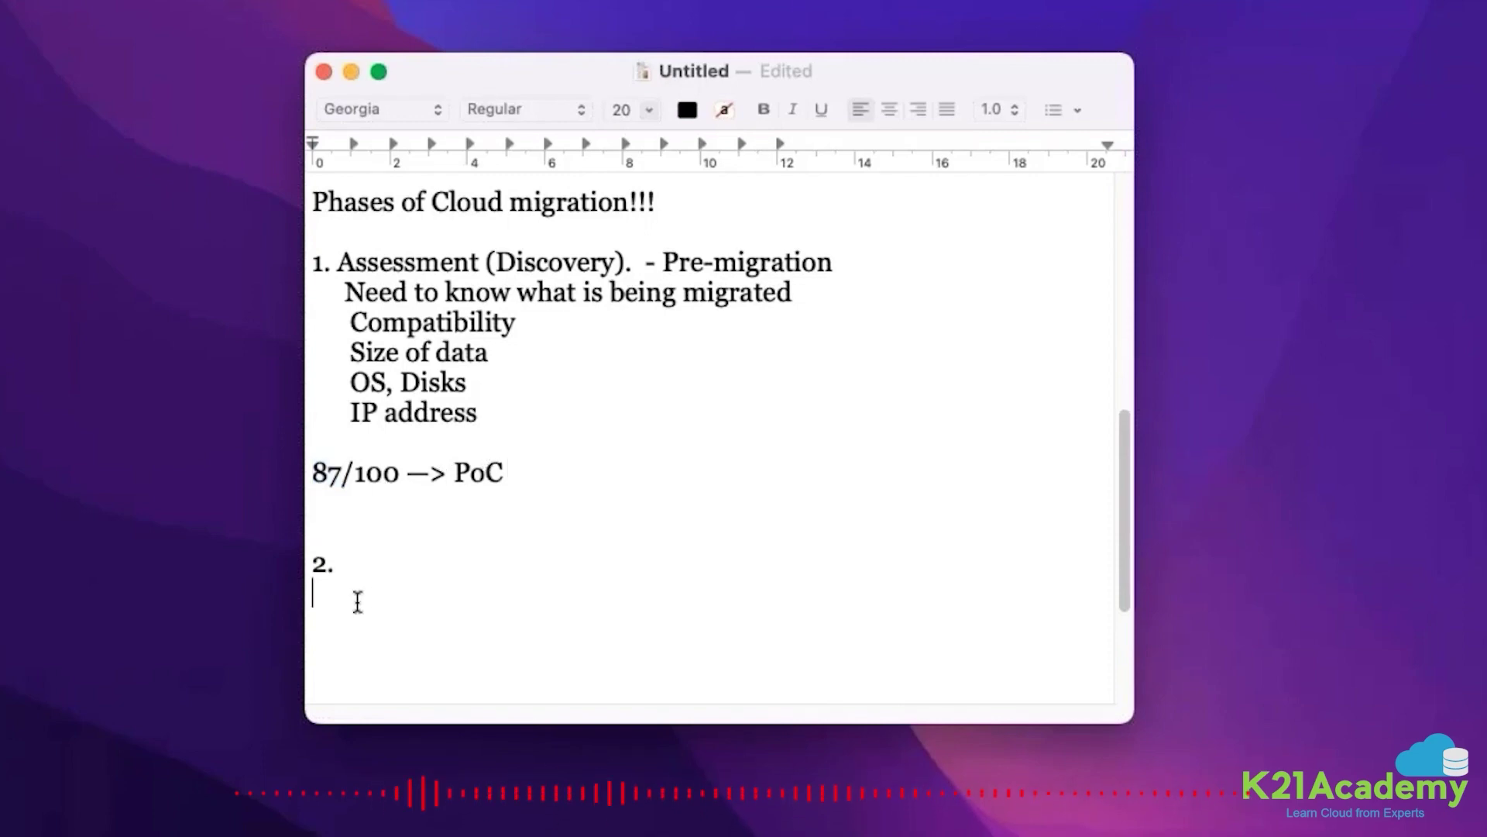
# - Title item 2 'Mobilise!!' and add a correctly spelled 'Cost evaluation.' line beneath it
pyautogui.click(374, 565)
pyautogui.write('Mob')
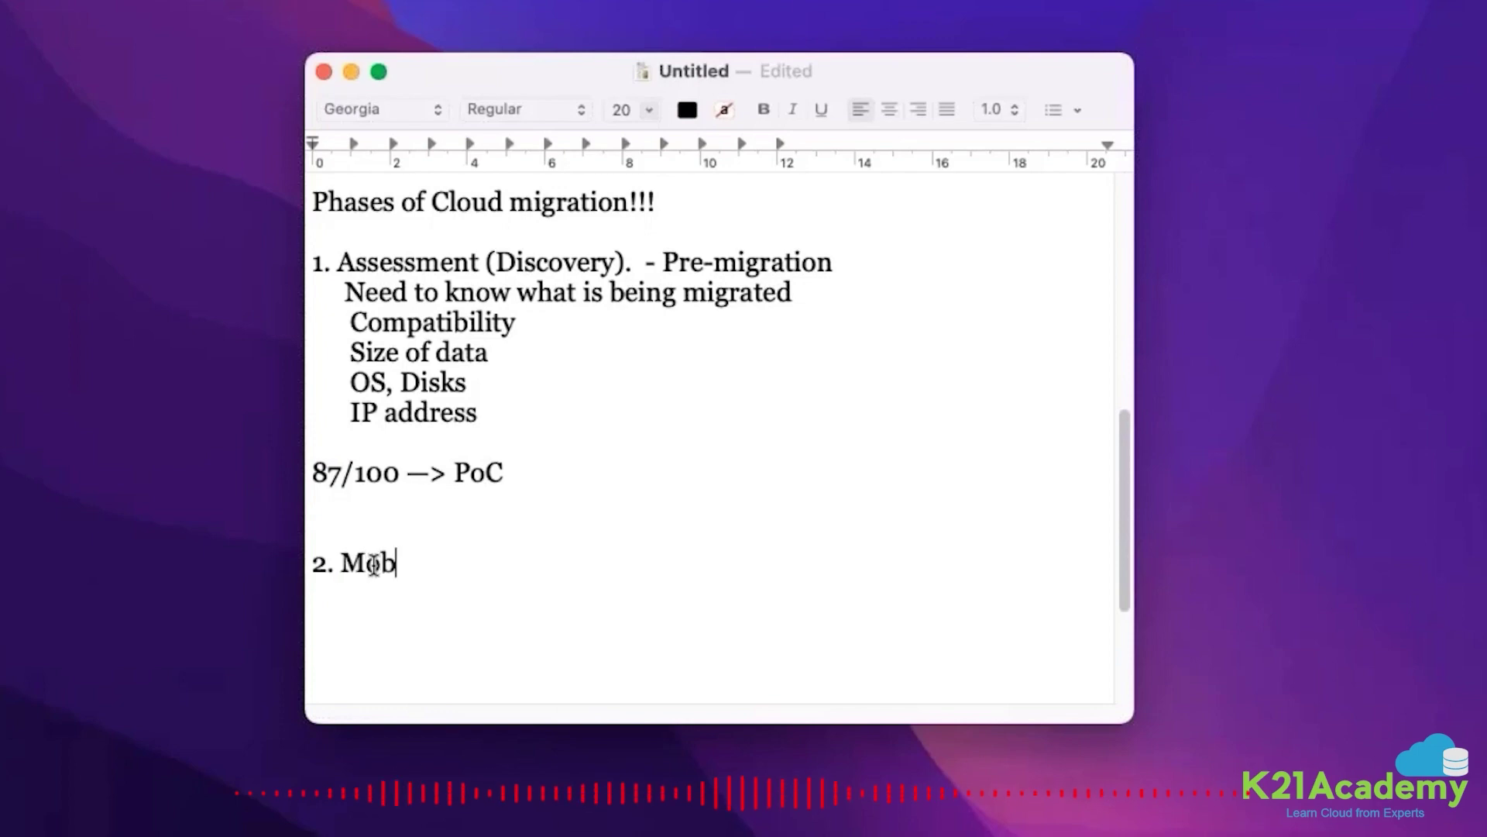
pyautogui.write('ilise!!')
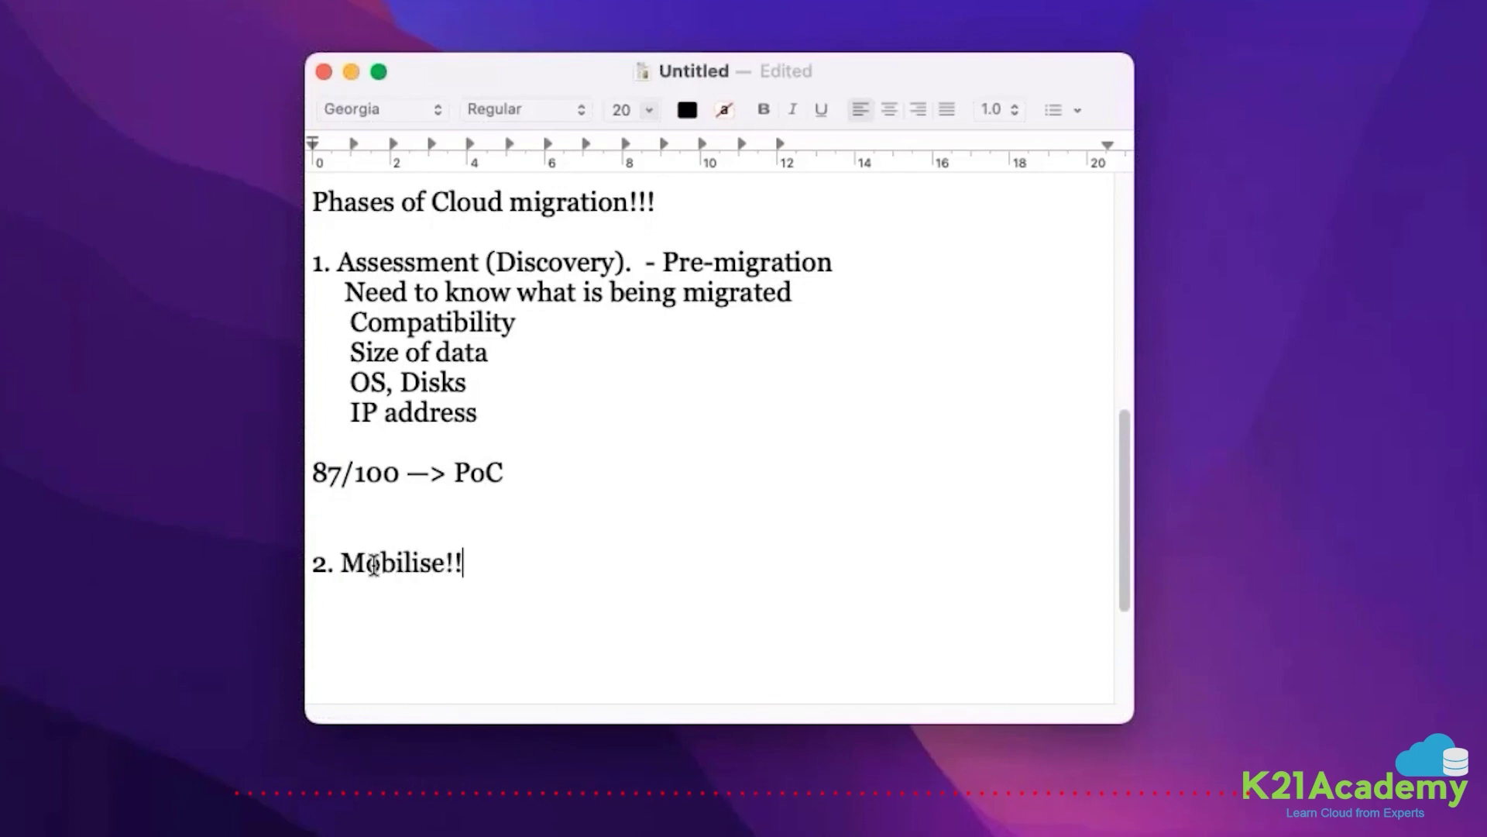
pyautogui.press('Return')
pyautogui.press('Tab')
pyautogui.press('BackSpace')
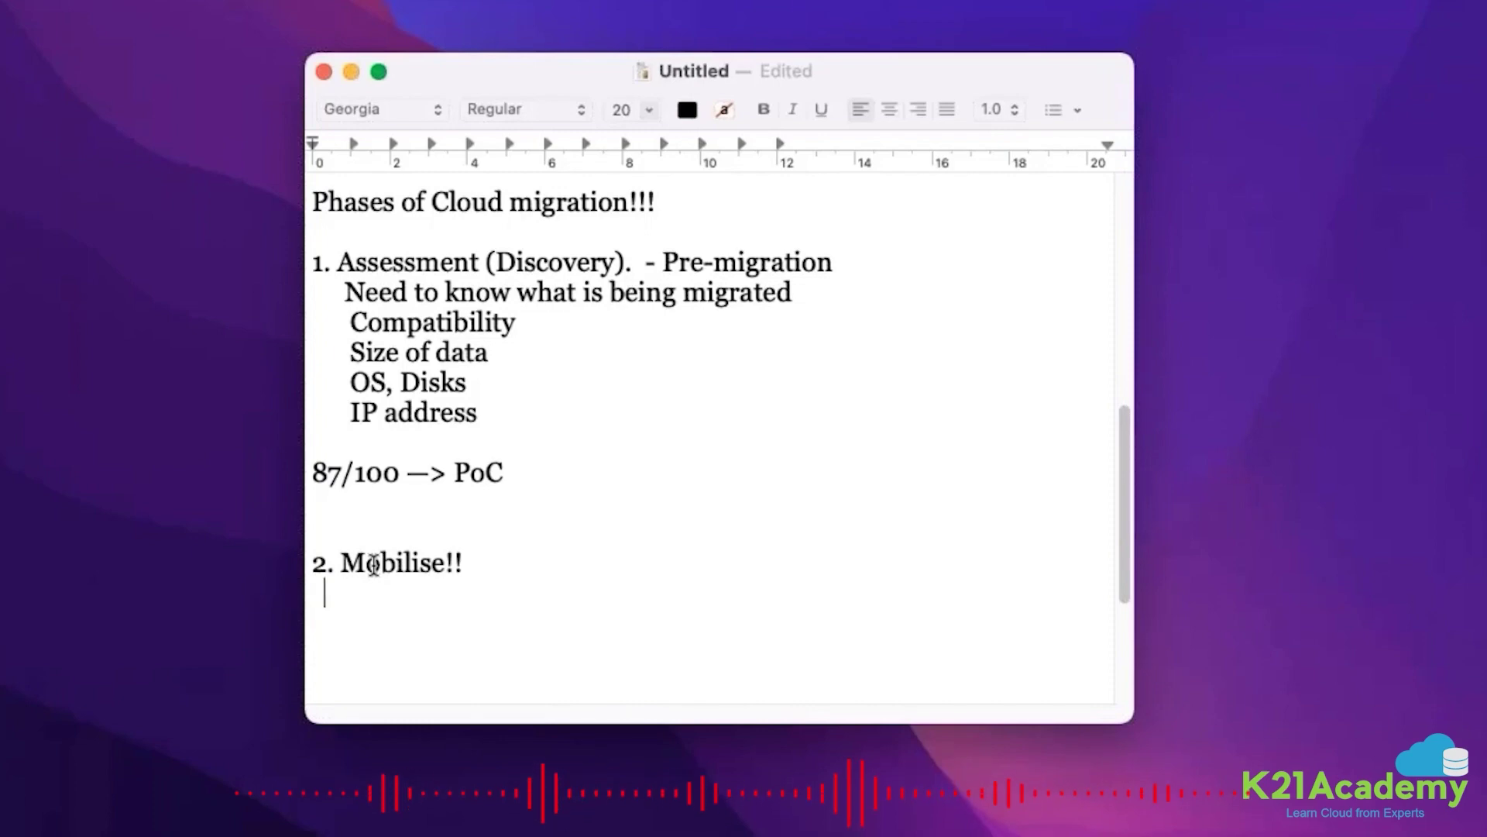
pyautogui.write('Cost ev')
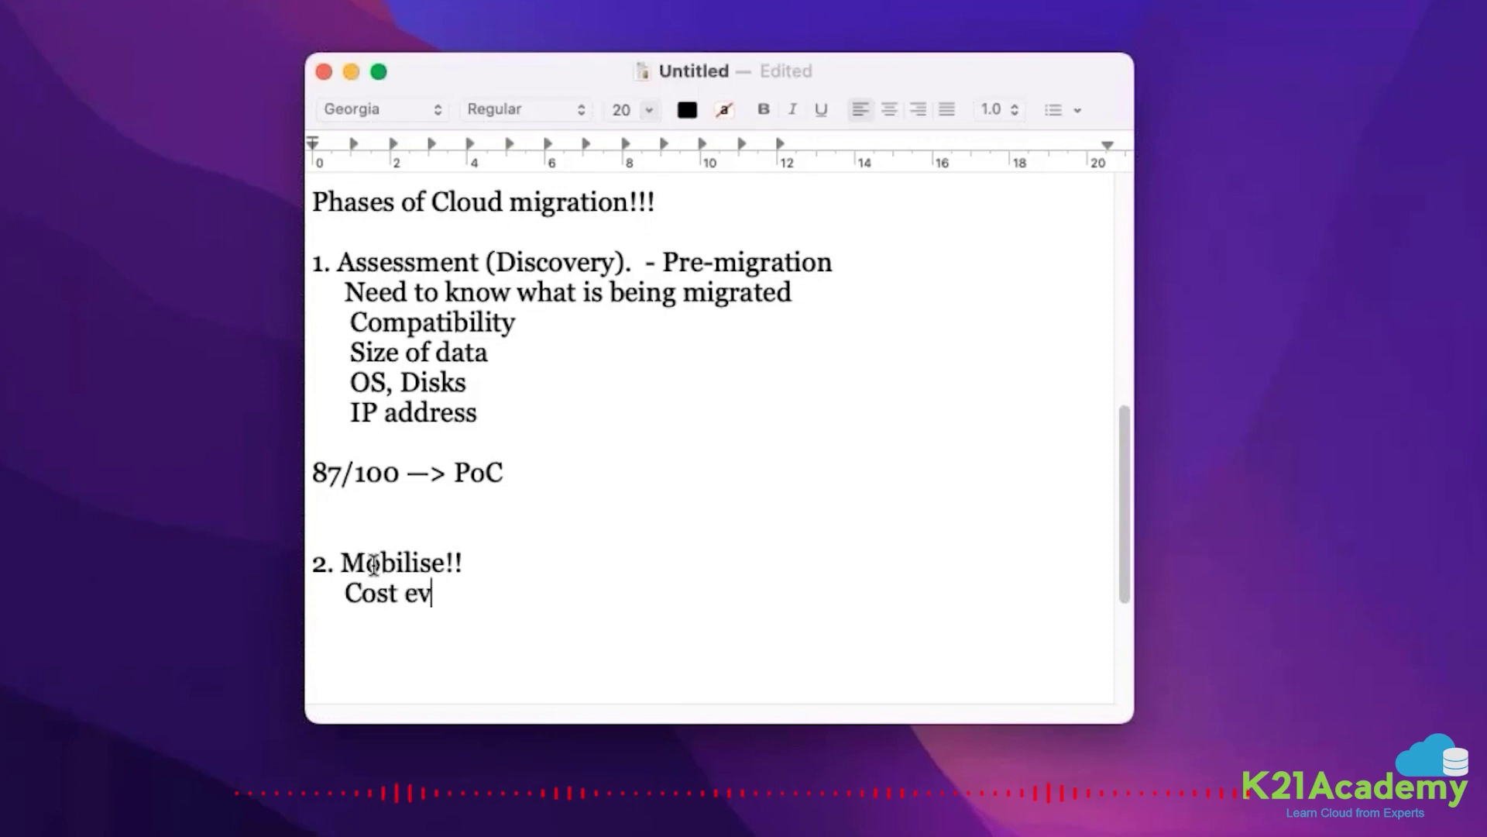
pyautogui.write('altion.')
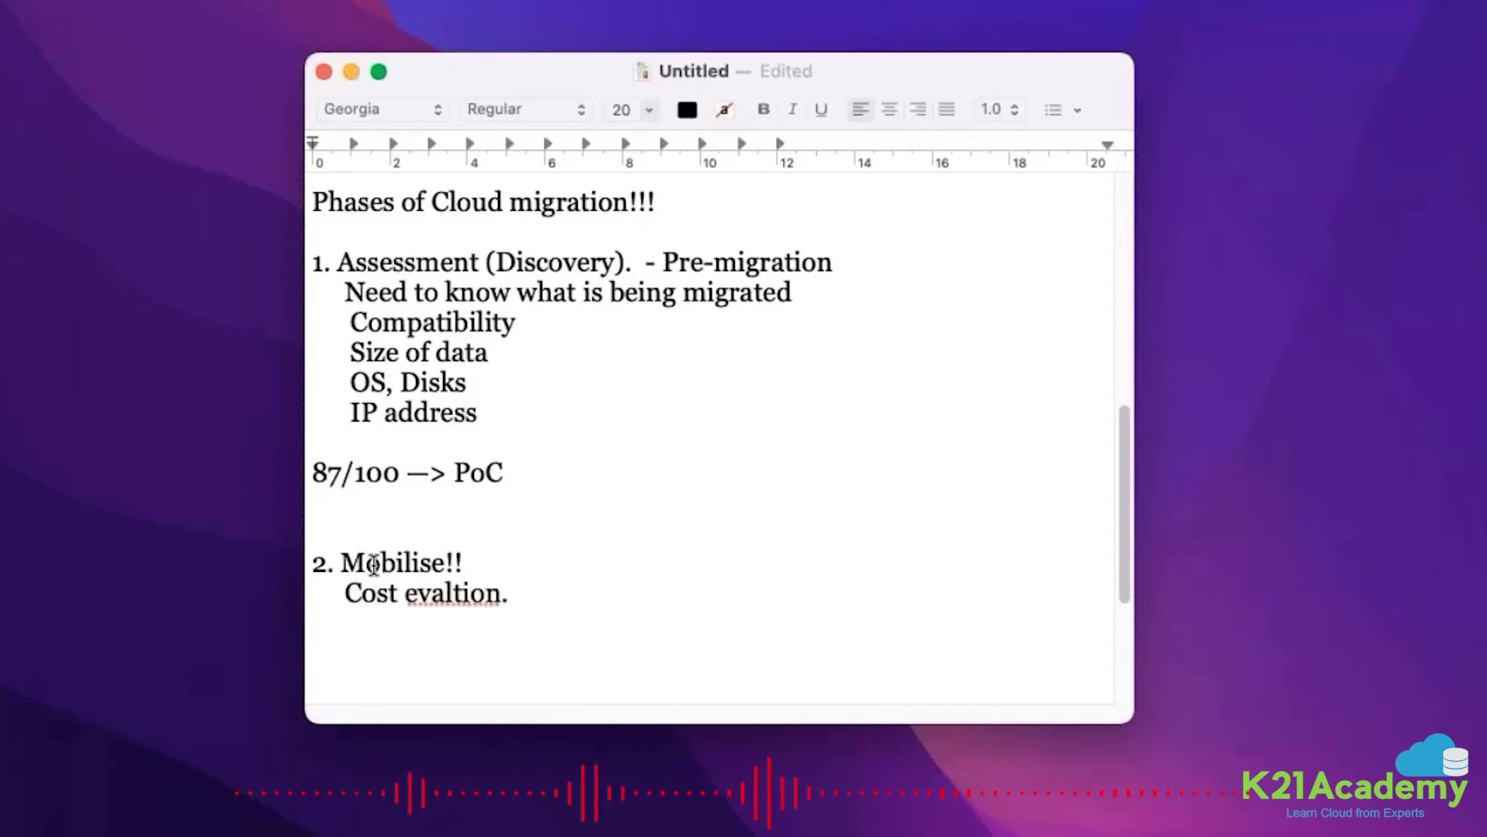
pyautogui.rightClick(485, 593)
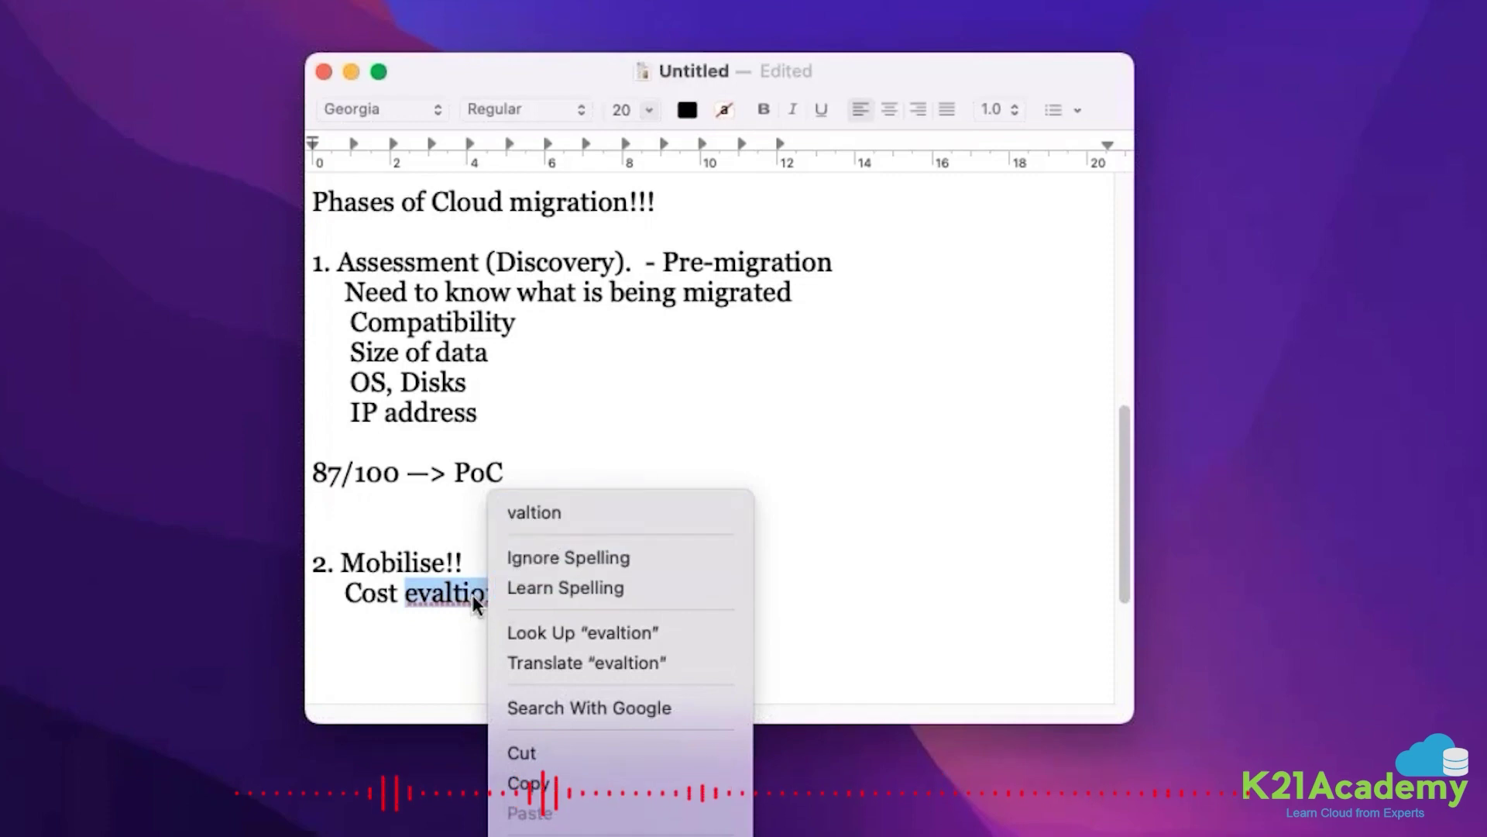
pyautogui.click(471, 593)
pyautogui.write('ev')
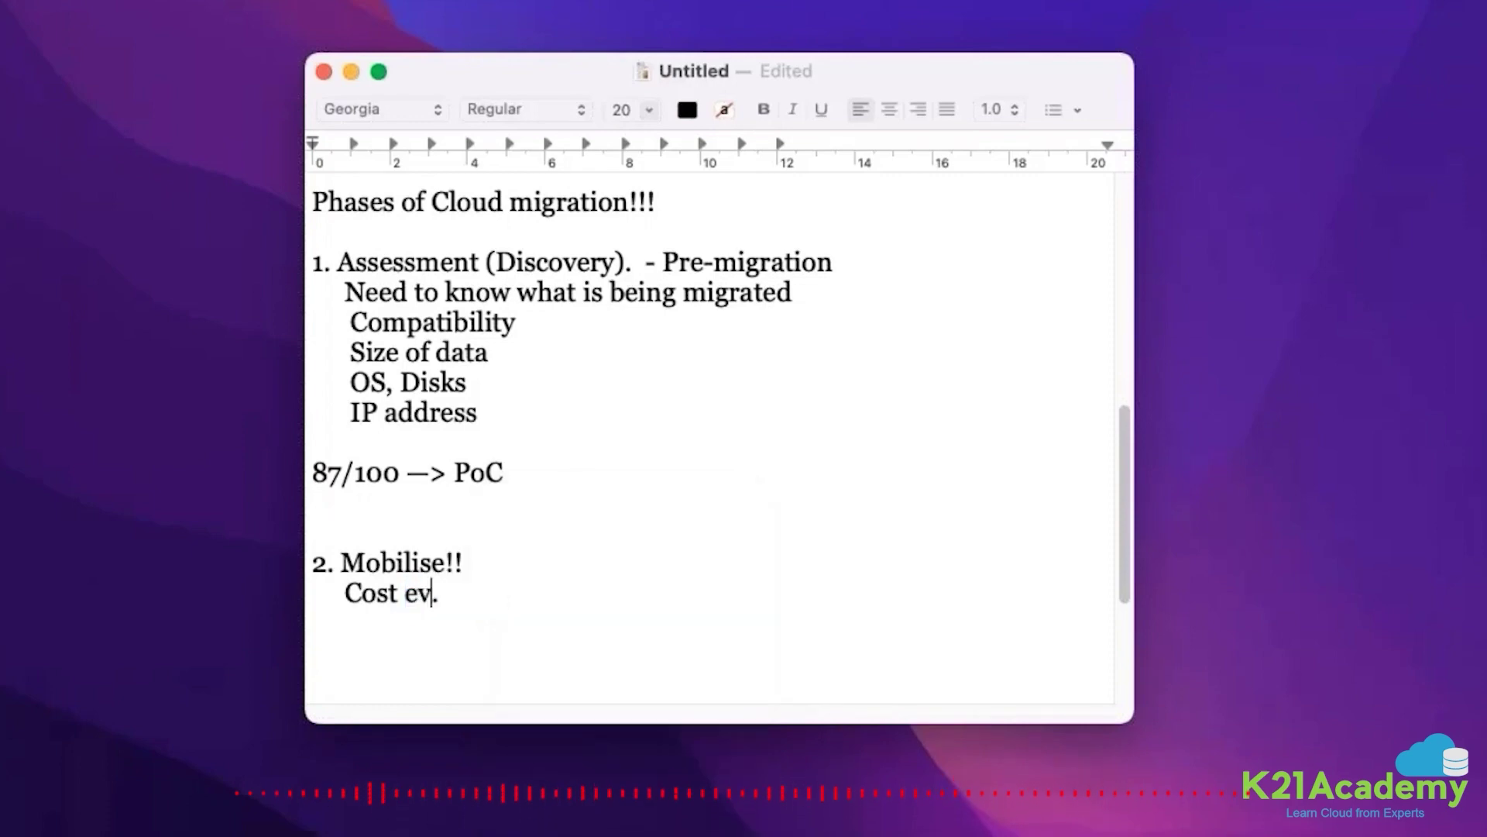
pyautogui.write('aliat')
pyautogui.press('BackSpace')
pyautogui.press('BackSpace')
pyautogui.write('u')
pyautogui.write('ation.  ')
pyautogui.write('TCO ')
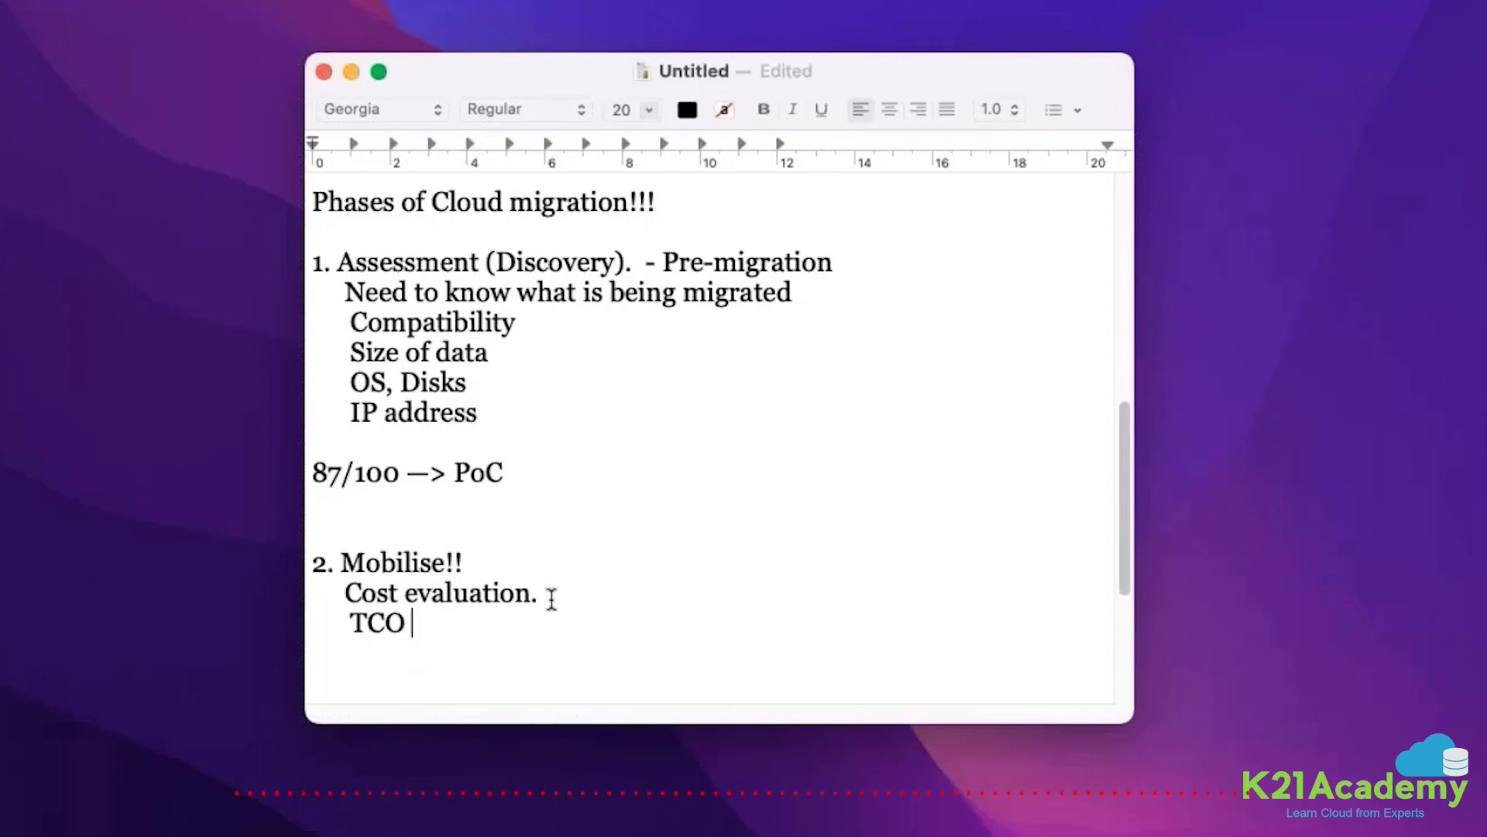
pyautogui.write('- Total cost of')
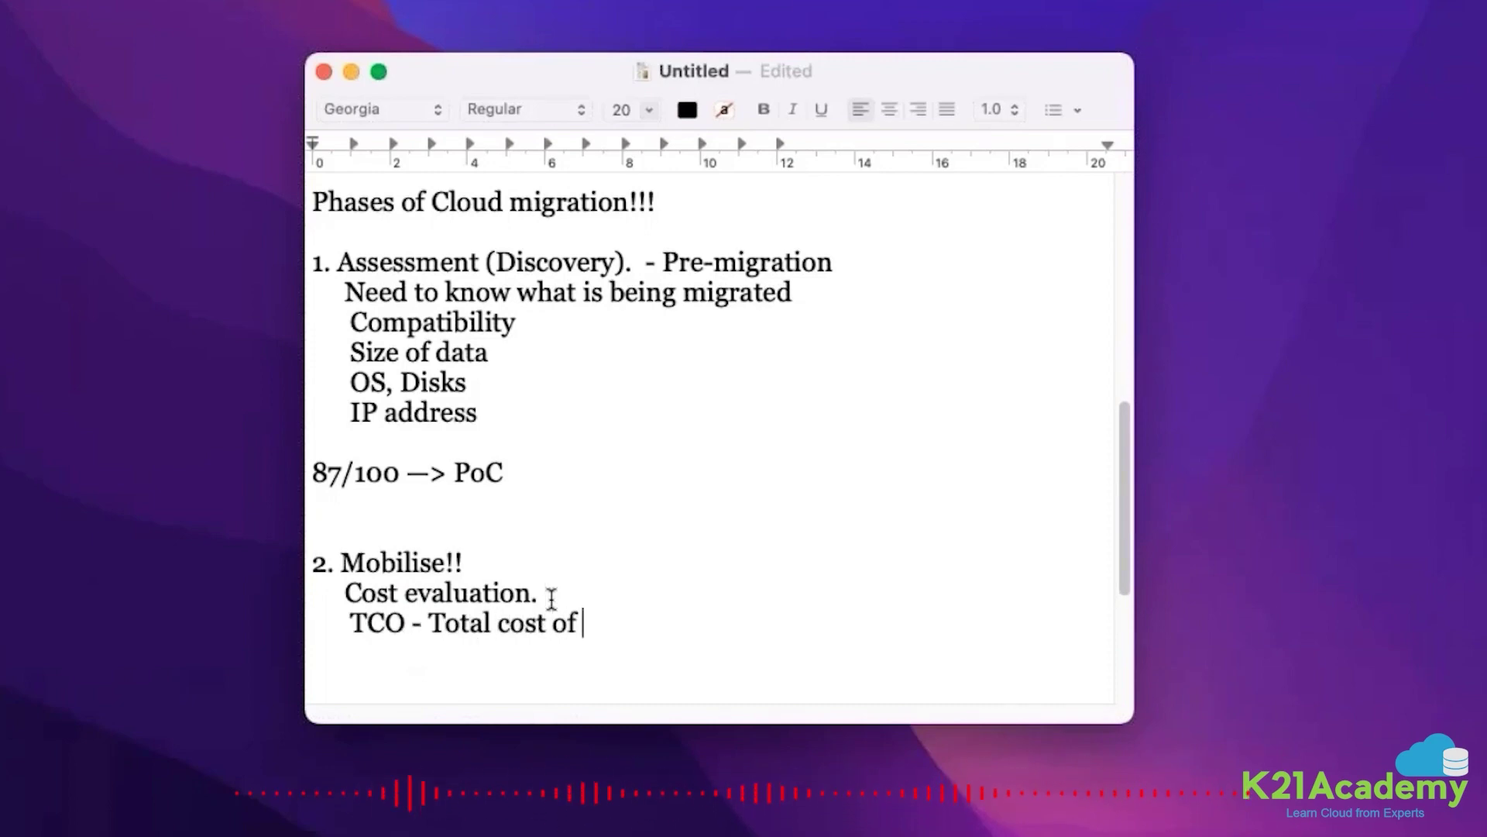
pyautogui.write(' ownership?')
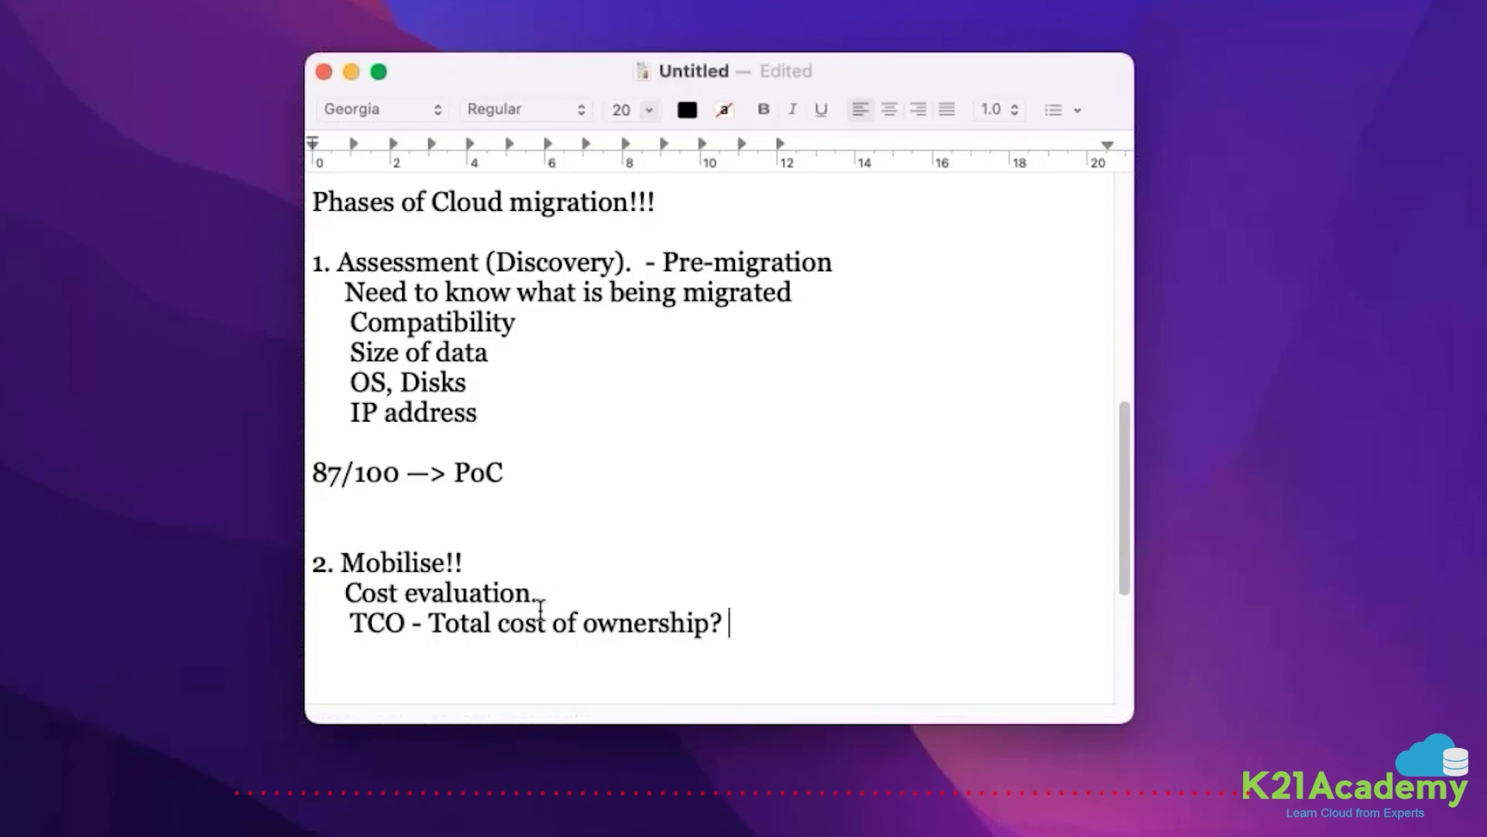
# - Add 'Forecast for 5 years.' to the TCO line and align it with Cost evaluation
pyautogui.doubleClick(427, 592)
pyautogui.doubleClick(389, 623)
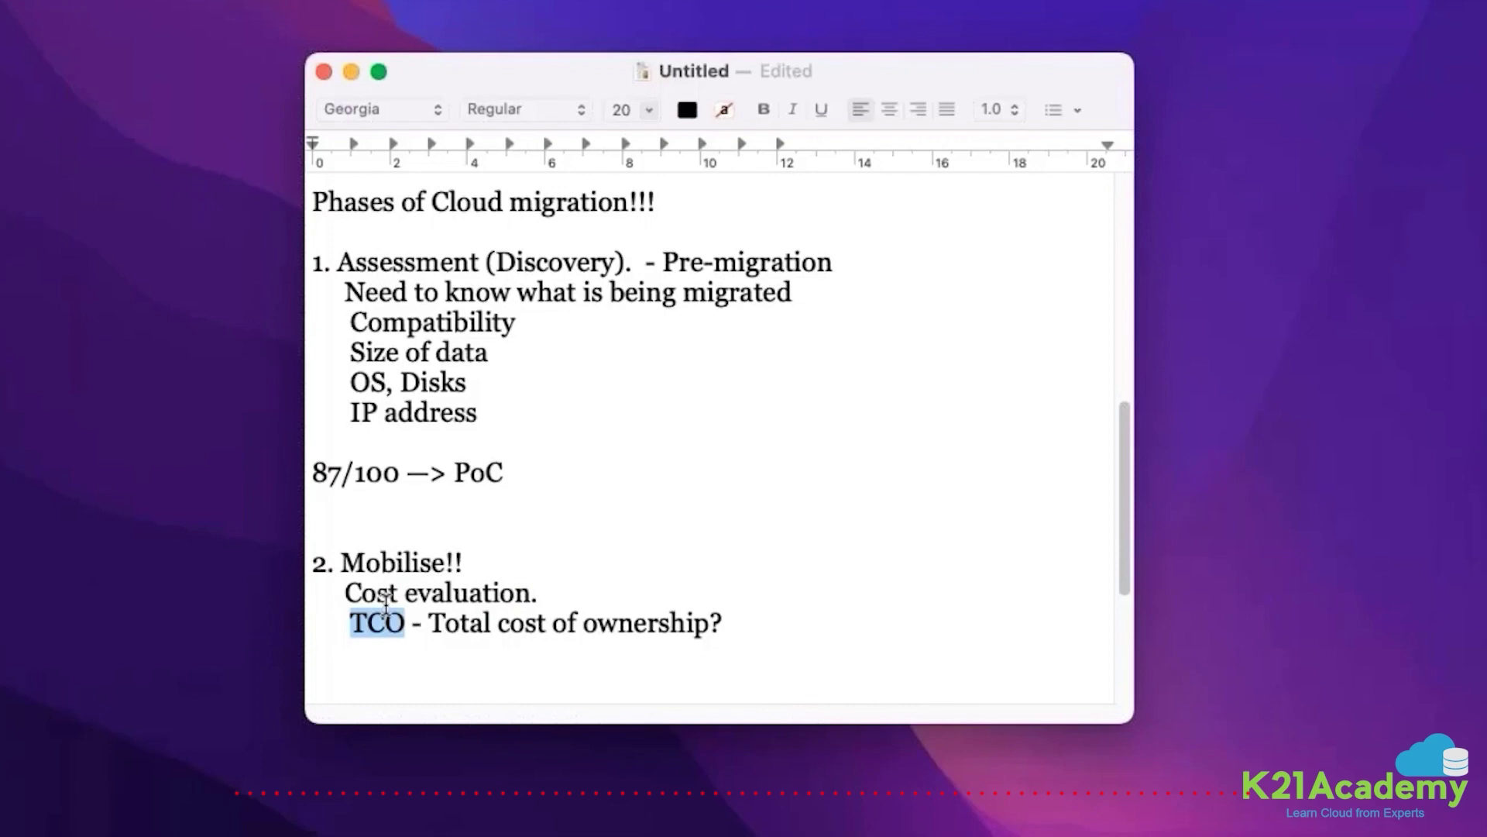
pyautogui.click(812, 610)
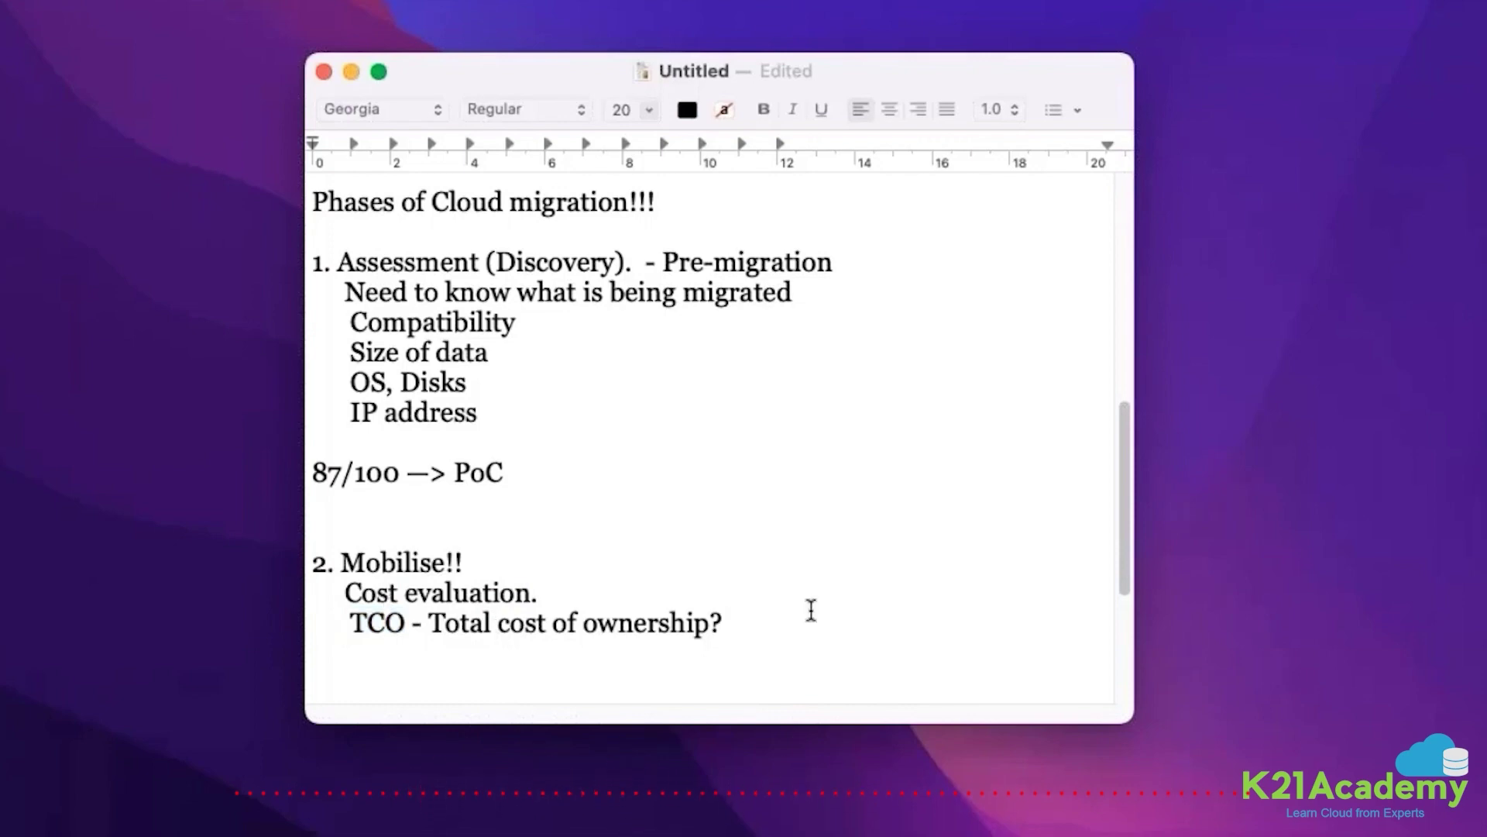
pyautogui.write('Forecast ')
pyautogui.write('e')
pyautogui.press('BackSpace')
pyautogui.press('BackSpace')
pyautogui.write('for')
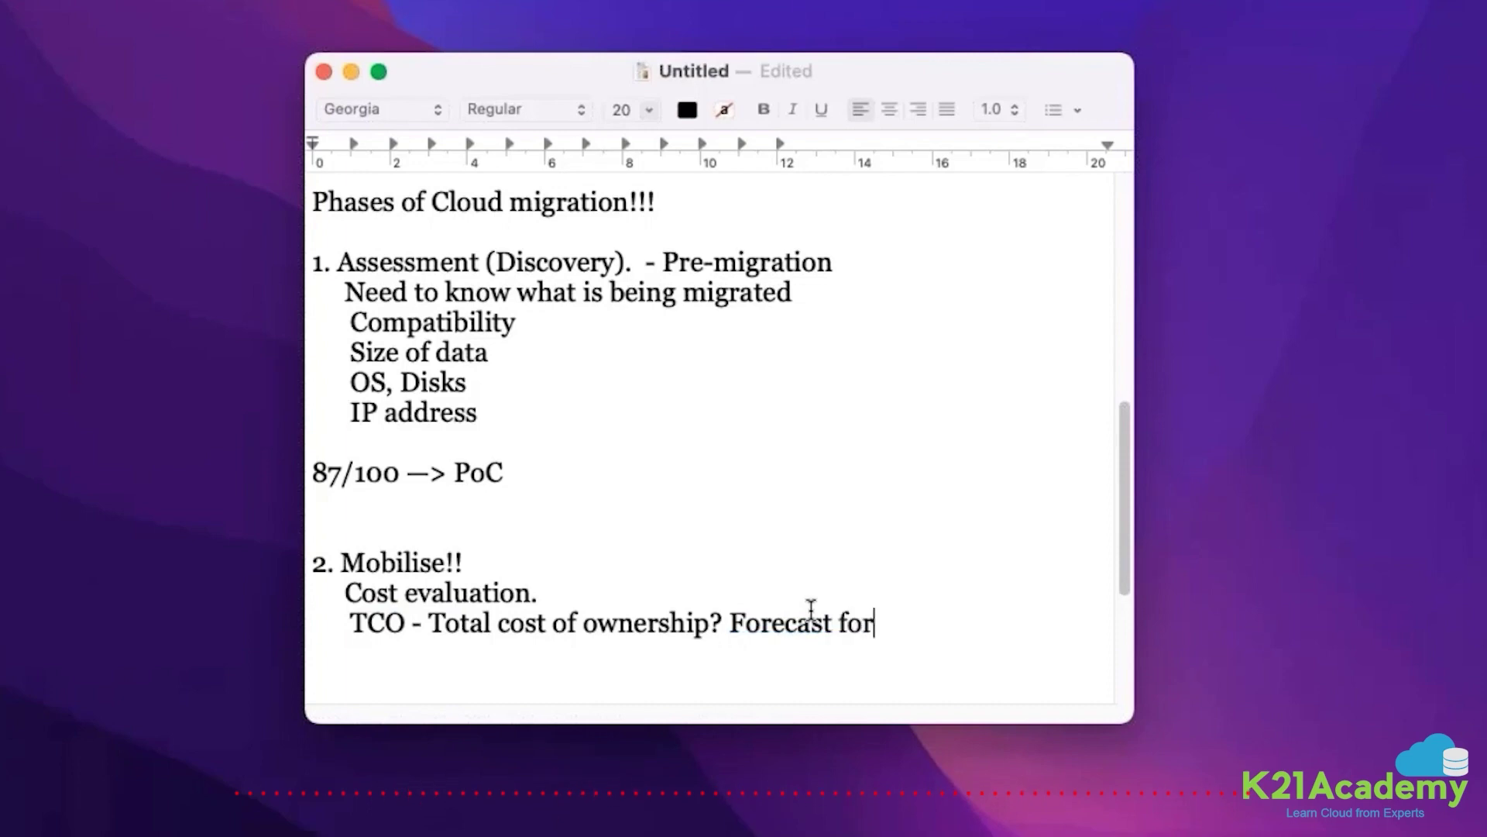
pyautogui.write(' 5')
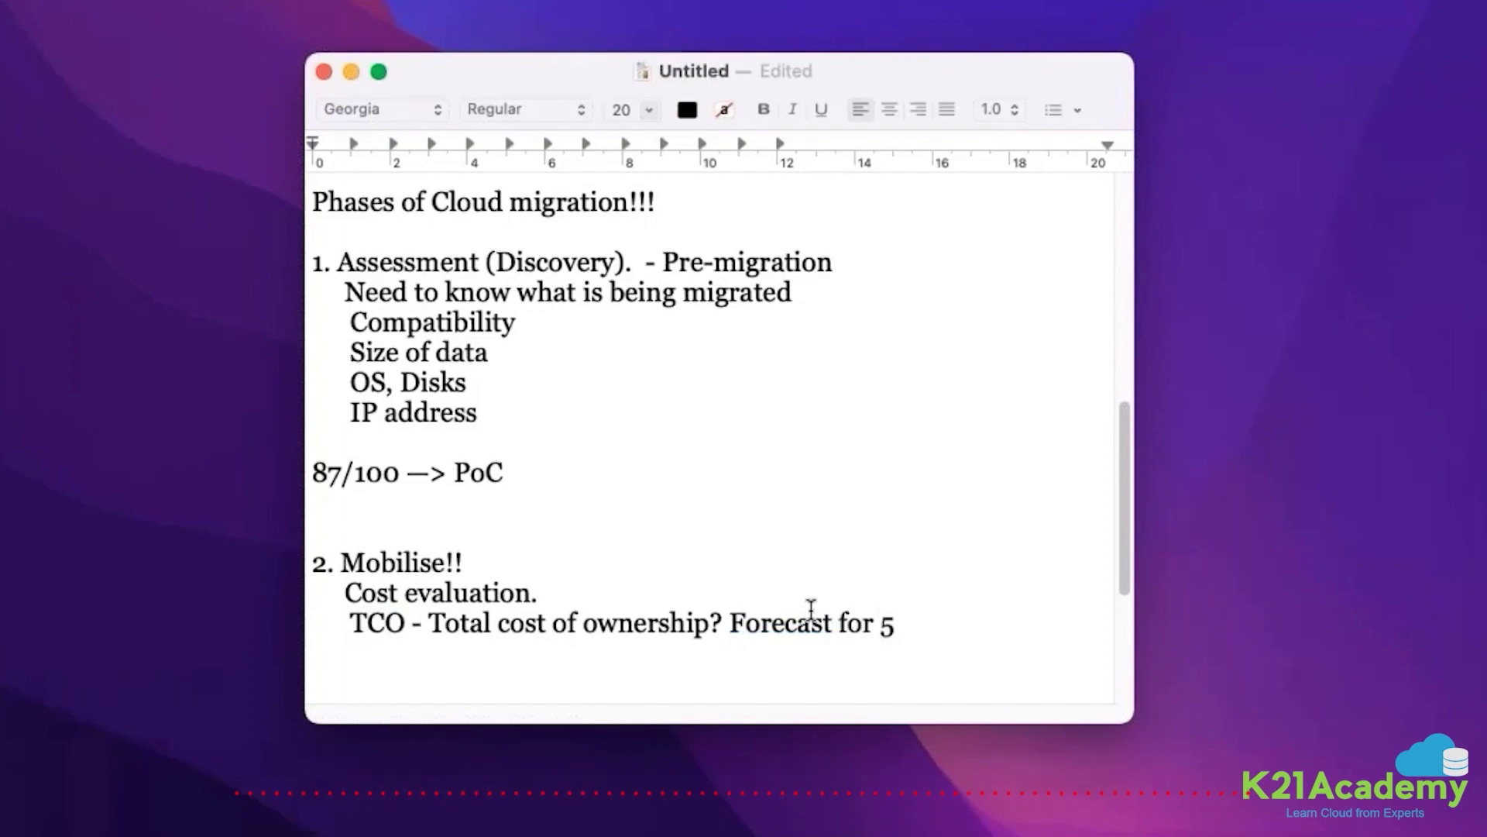
pyautogui.write(' y')
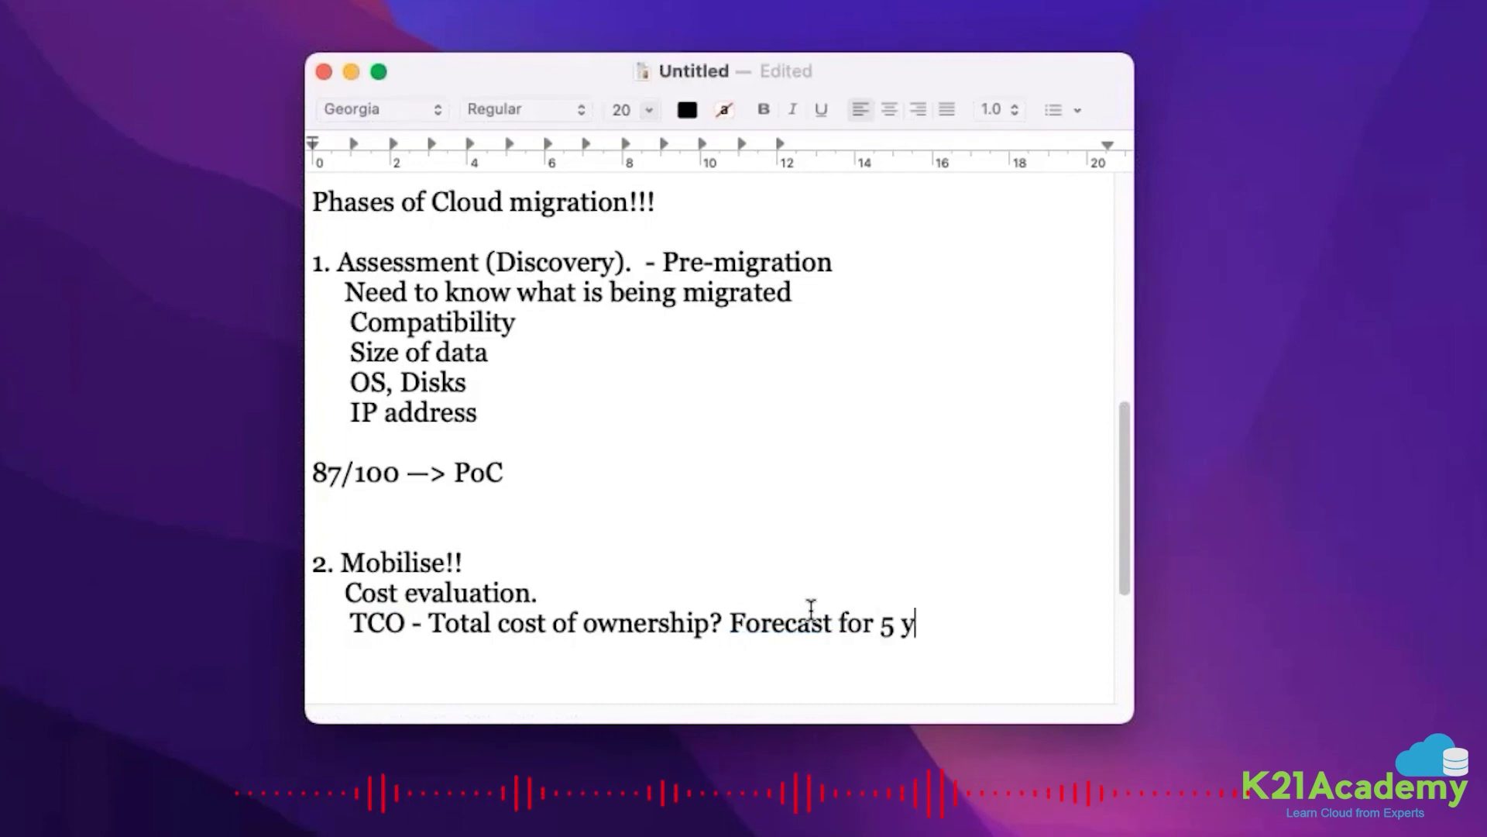
pyautogui.write('ears.')
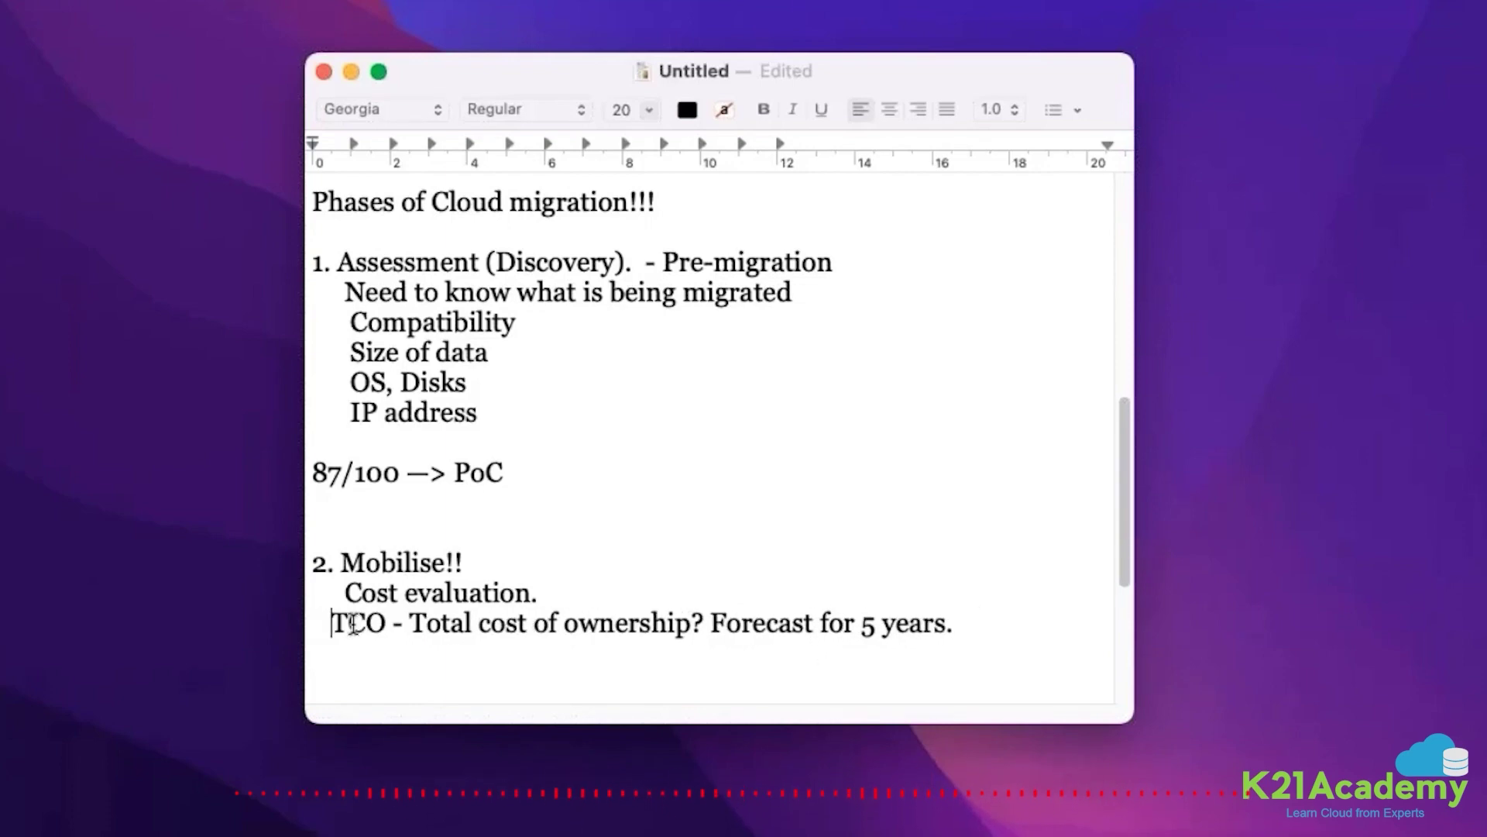
pyautogui.press('BackSpace')
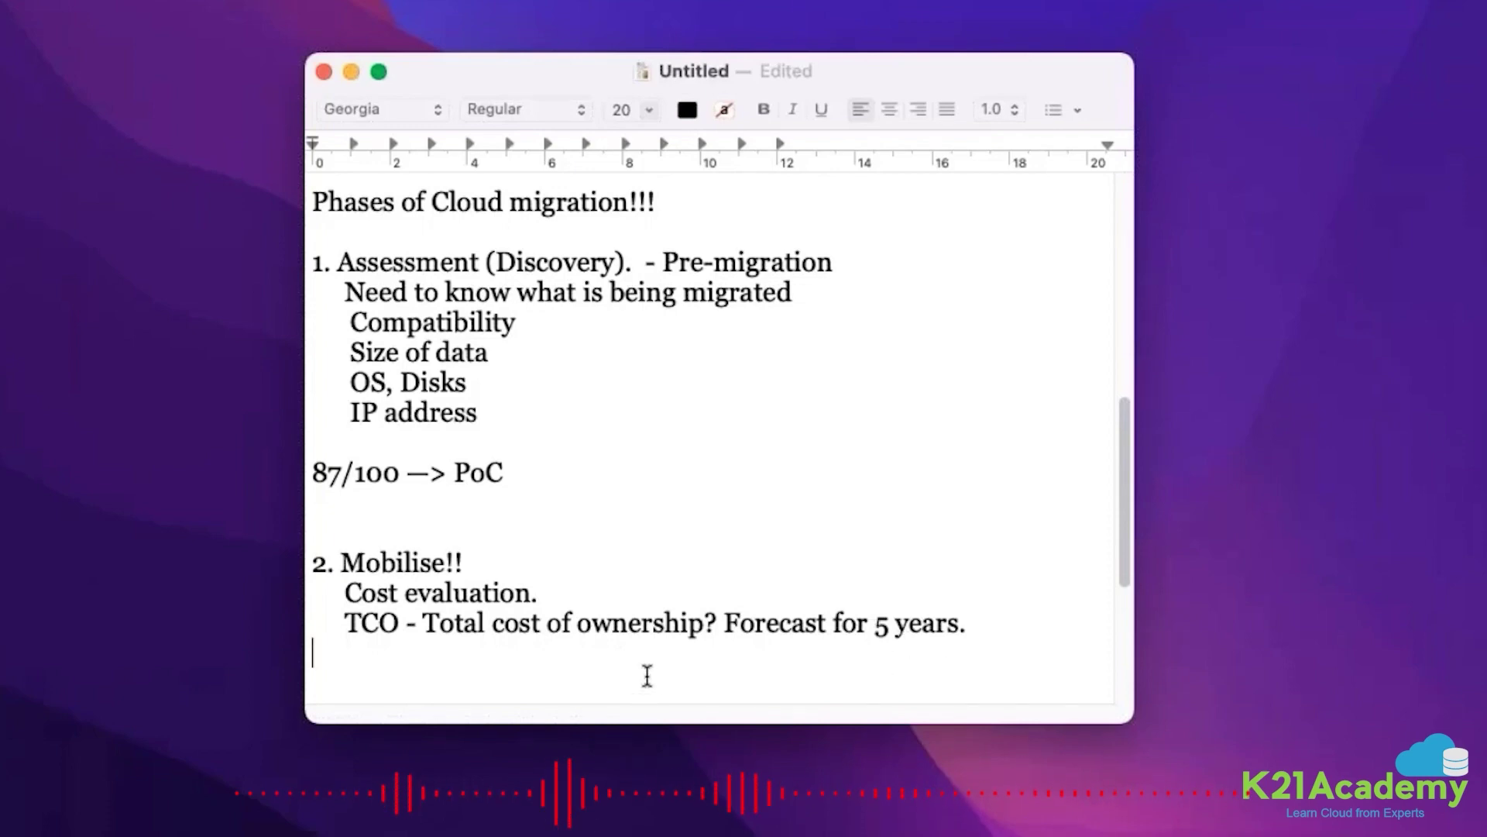
# - Add the line 'Prep work - Set the network, security, encryption' followed by blank lines
pyautogui.doubleClick(370, 623)
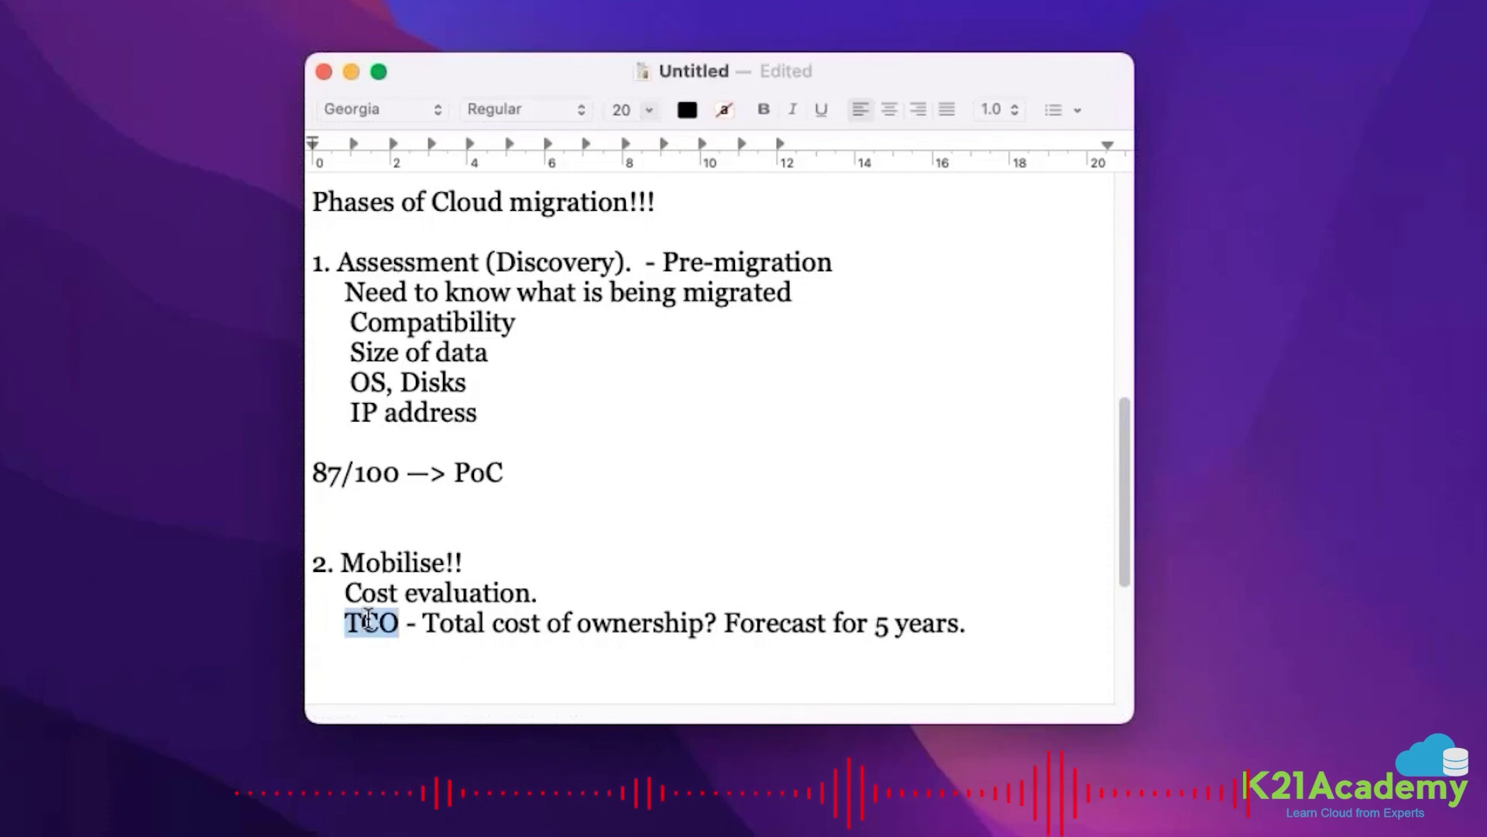
pyautogui.click(393, 653)
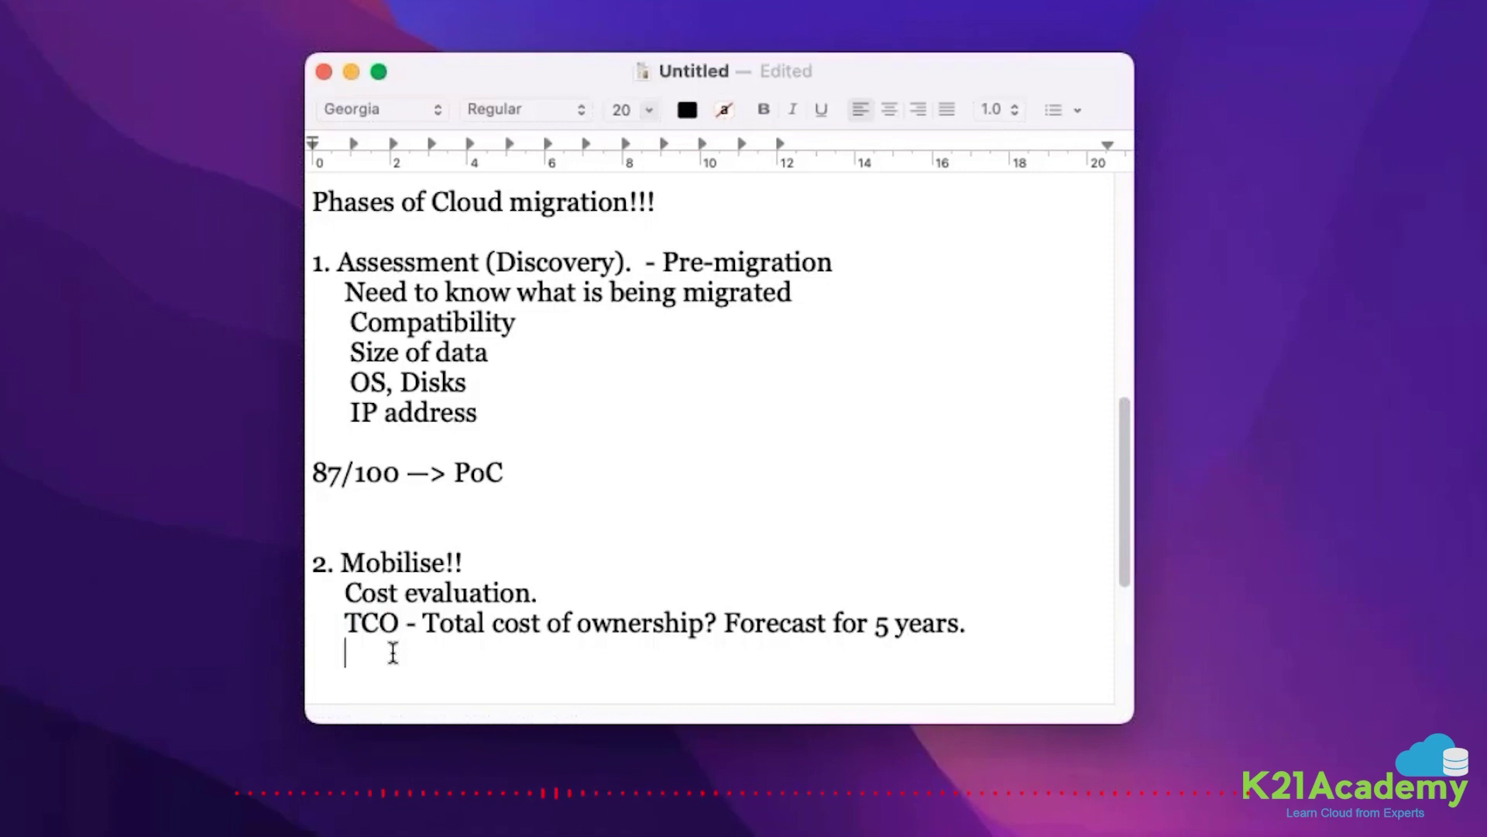
pyautogui.write('Prep work - S')
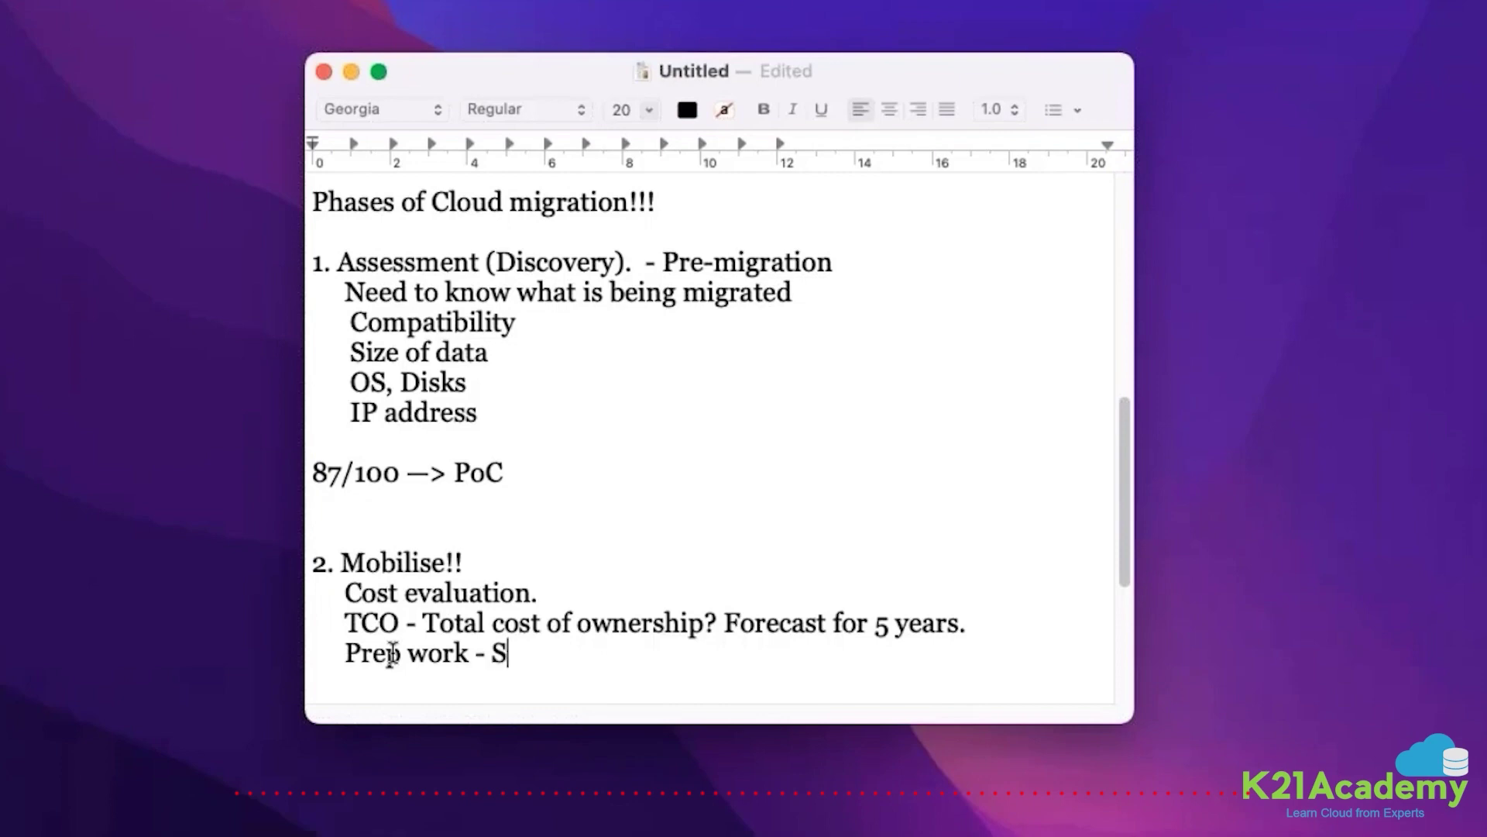
pyautogui.write('et. up the')
pyautogui.press('BackSpace')
pyautogui.press('BackSpace')
pyautogui.press('BackSpace')
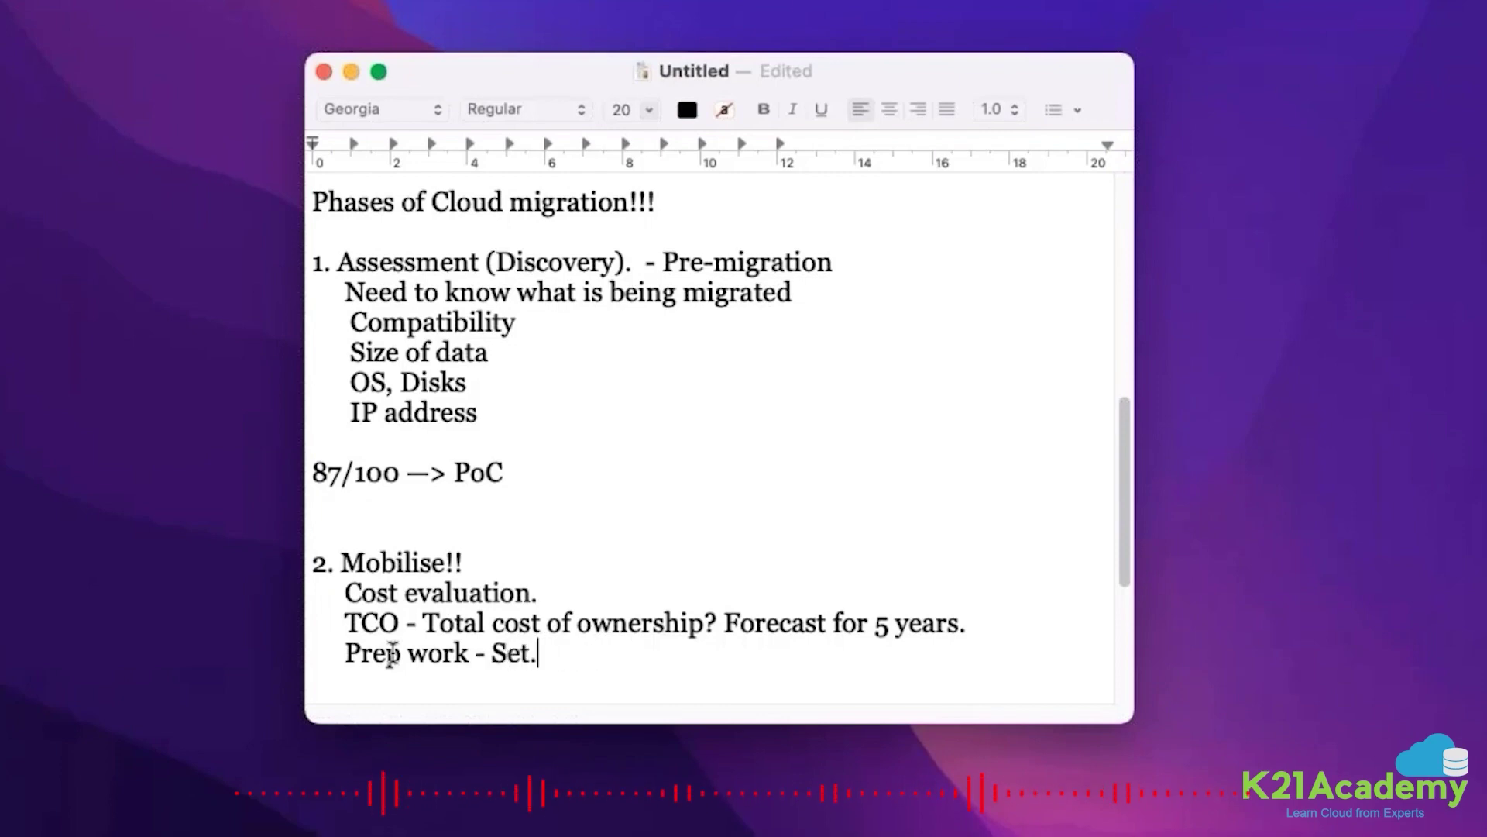
pyautogui.press('BackSpace')
pyautogui.write('the n')
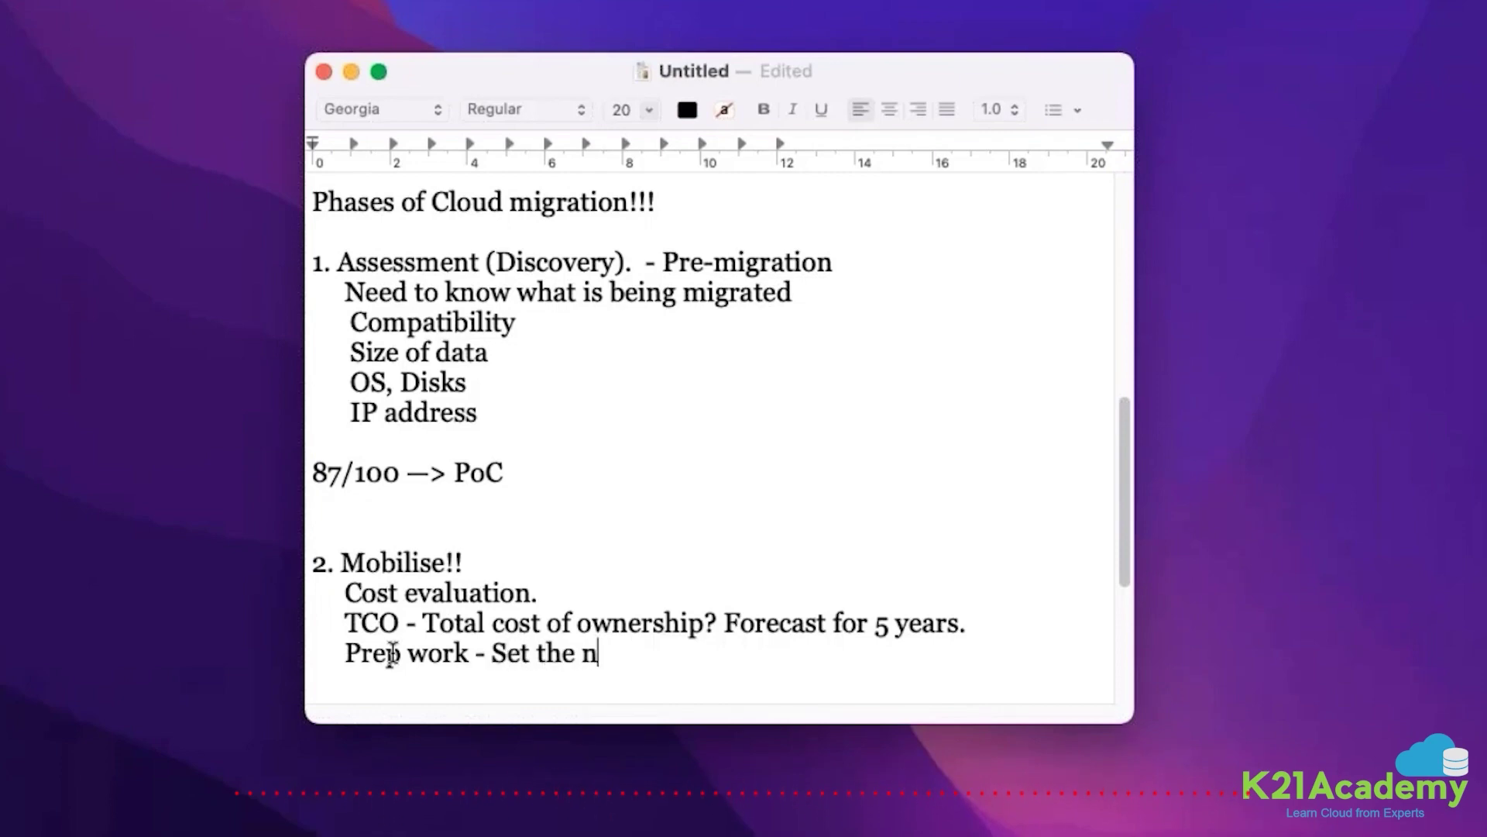
pyautogui.write('etwork,')
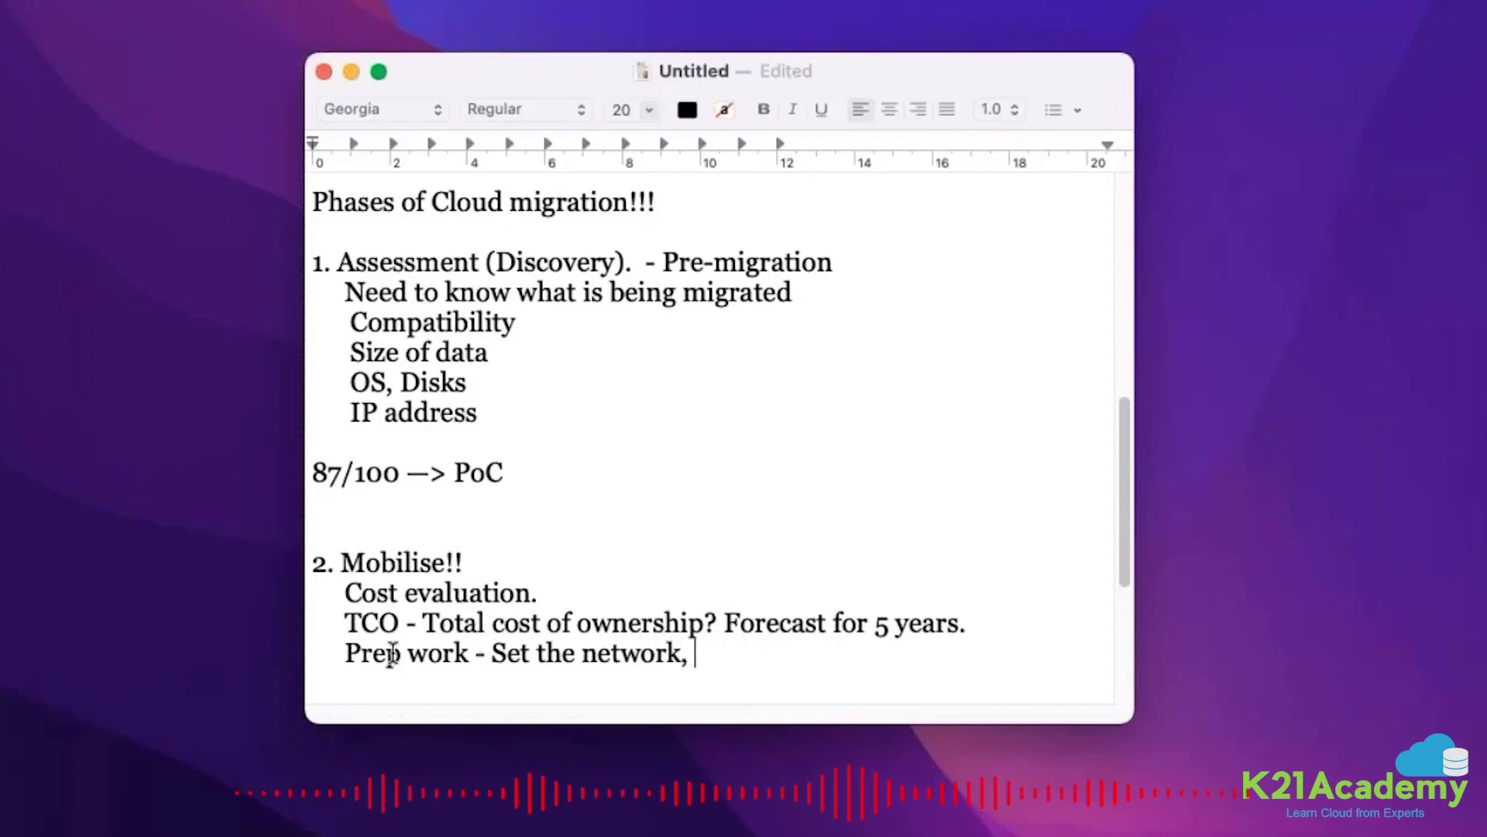
pyautogui.write(' security')
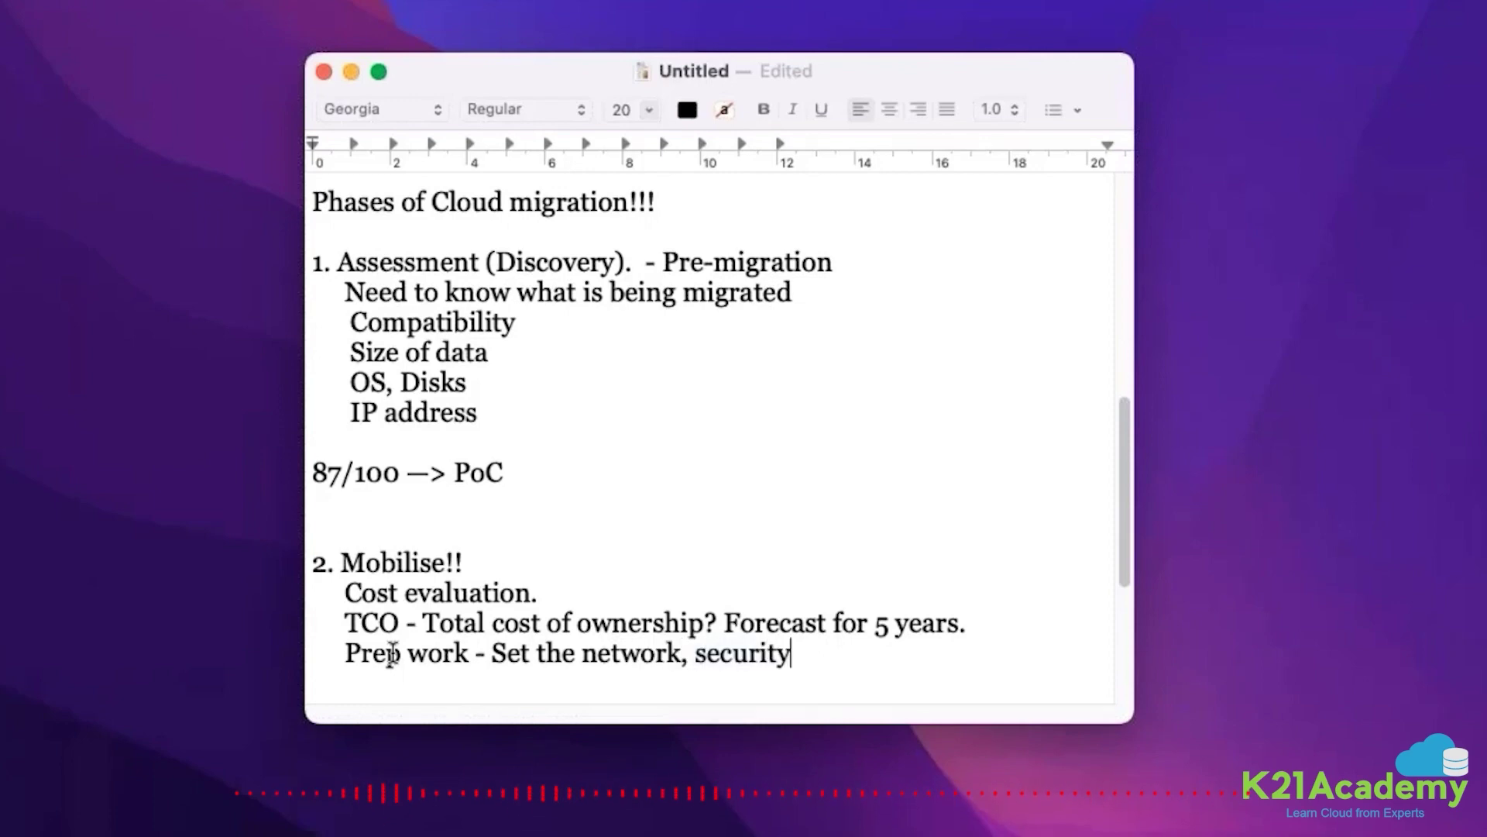
pyautogui.write(', en')
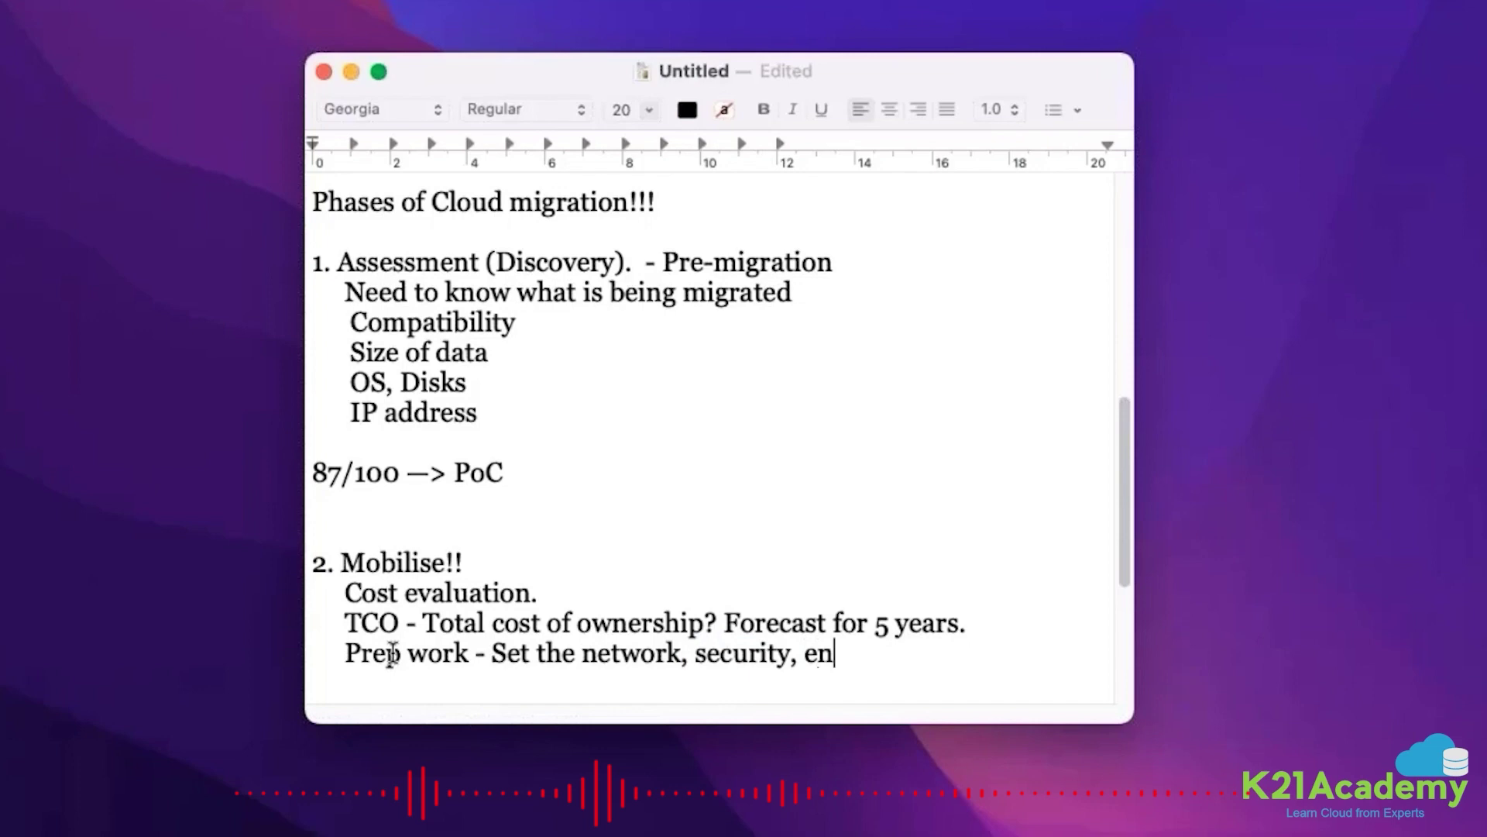
pyautogui.write('cryp')
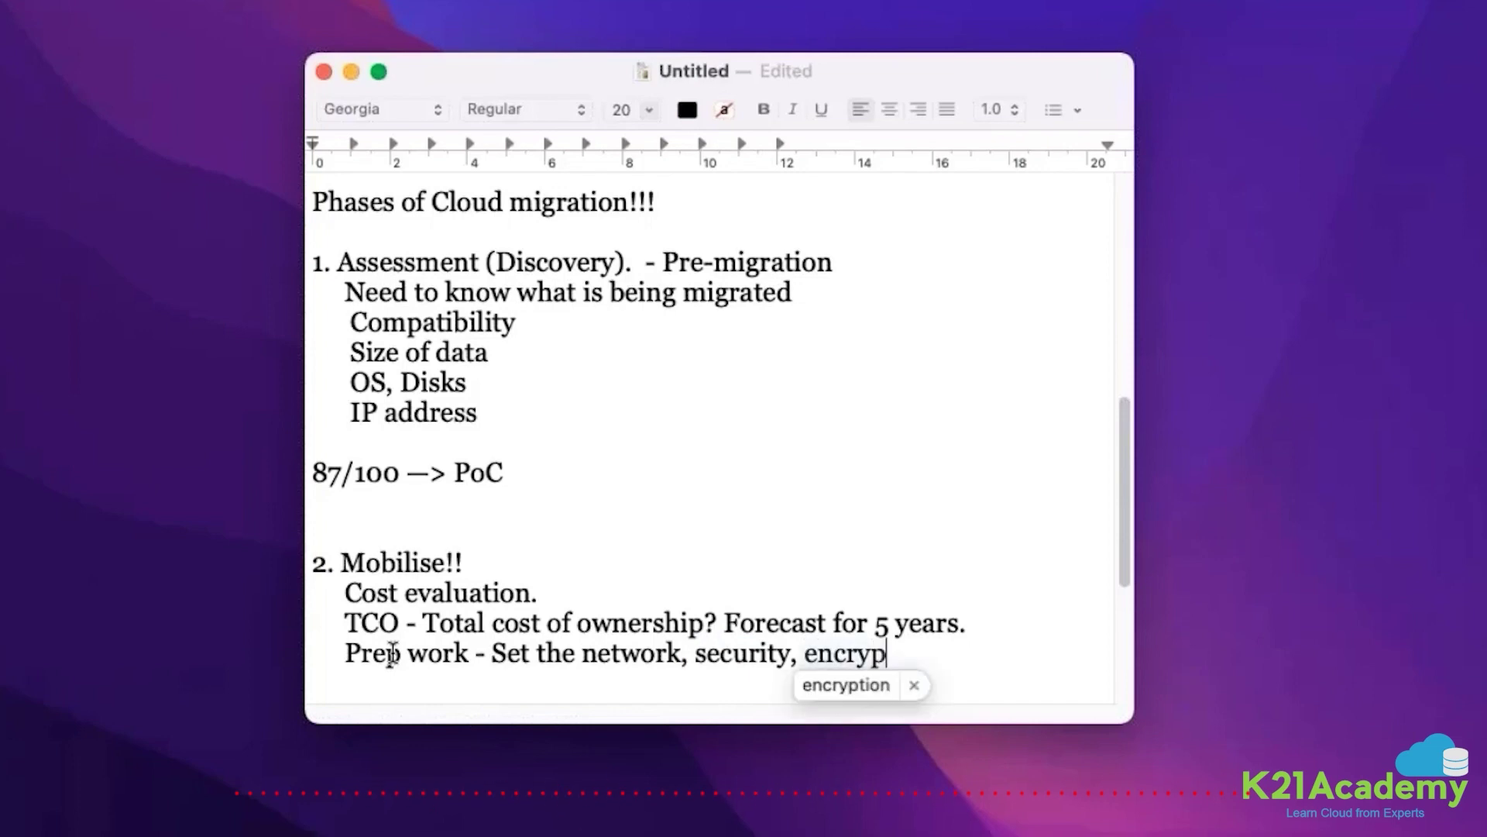
pyautogui.click(847, 684)
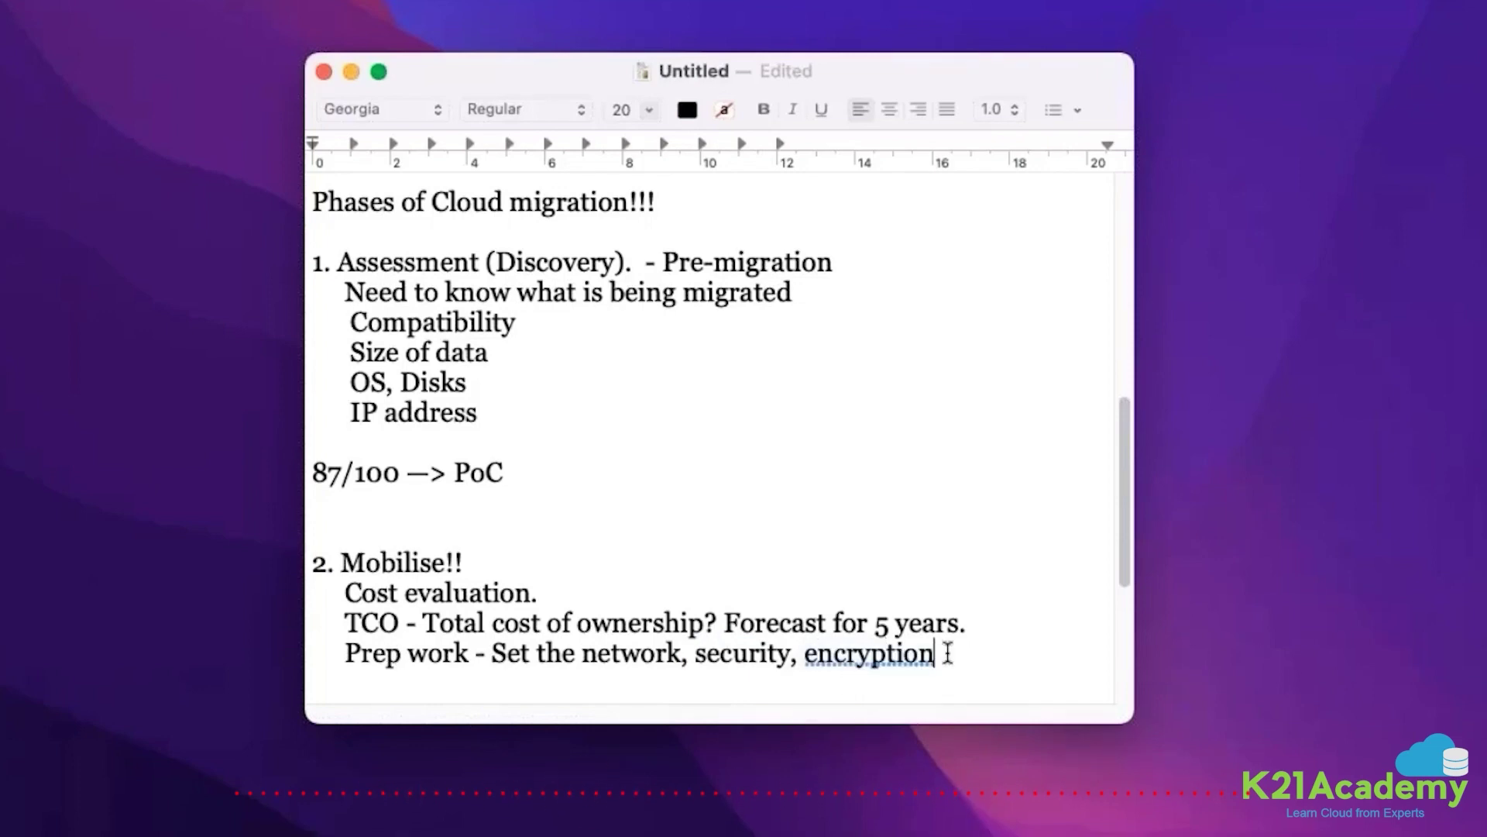
pyautogui.press('Return')
pyautogui.press('Return')
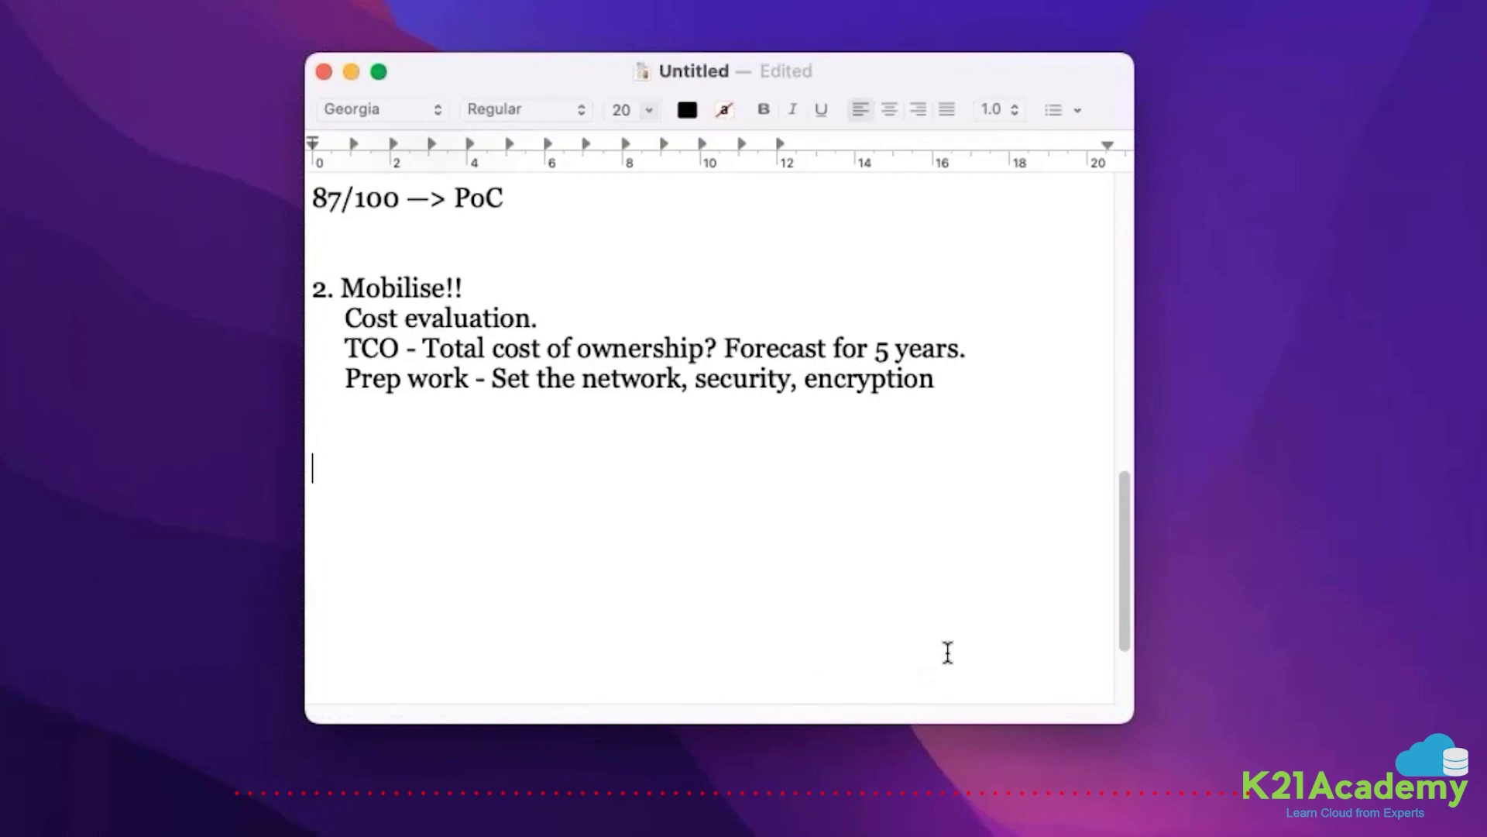
pyautogui.write('3.')
pyautogui.scroll(8, 947, 652)
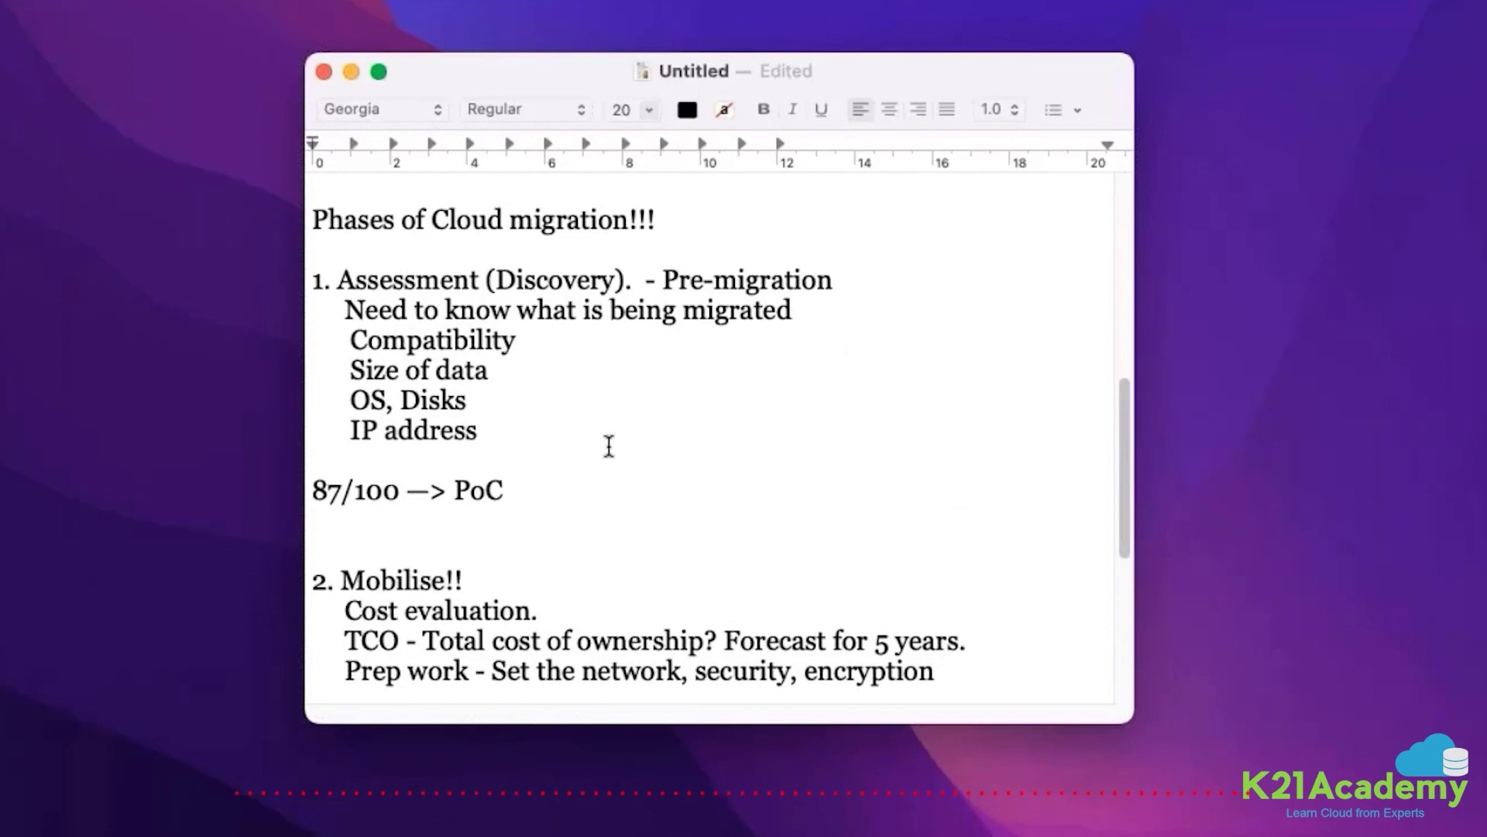
pyautogui.scroll(-6, 496, 424)
pyautogui.scroll(-2, 465, 407)
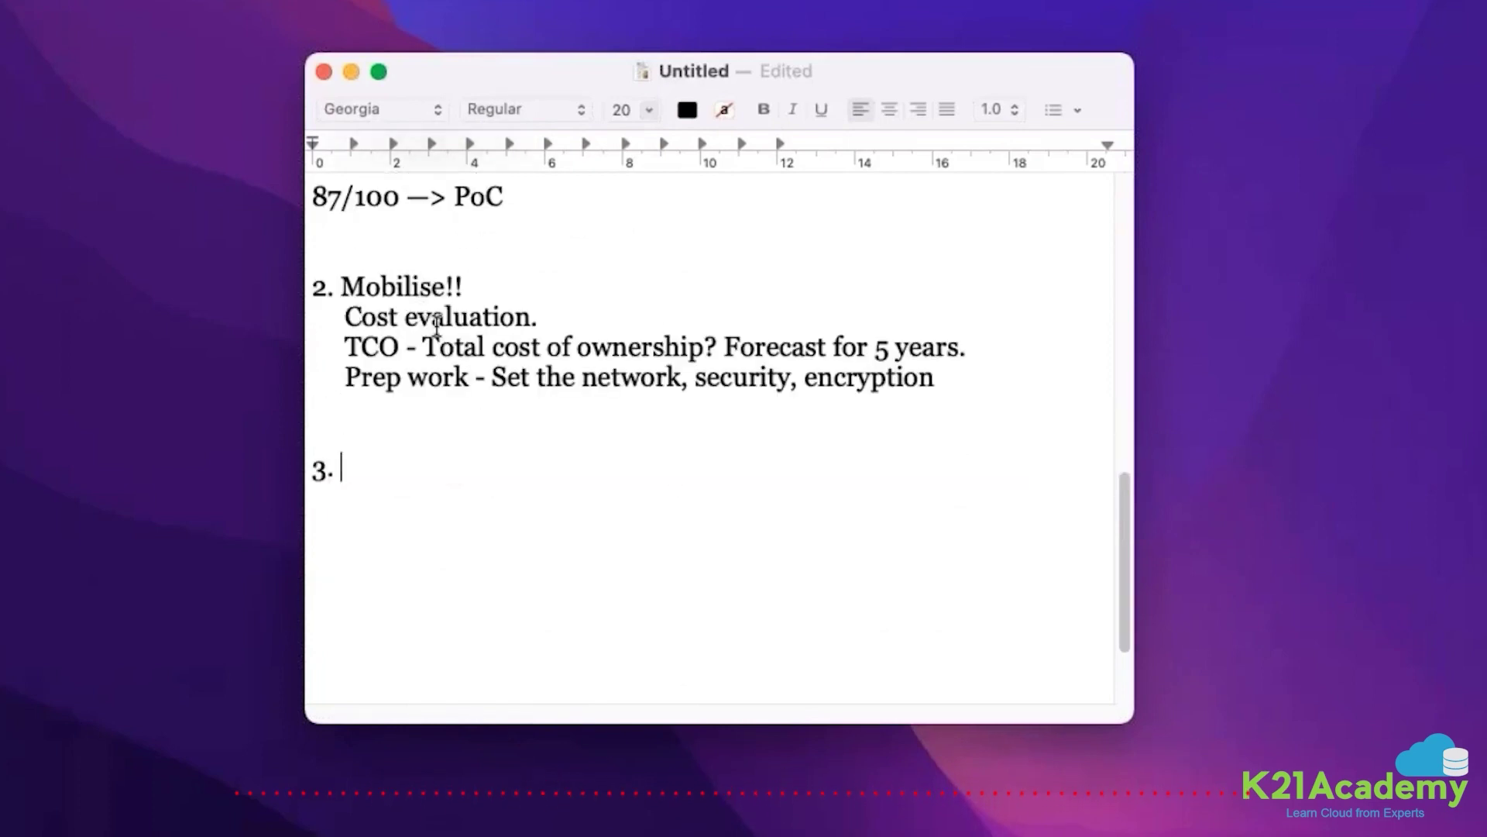
# - Place the cursor after the new '3.' number below the Prep work line
pyautogui.click(442, 407)
pyautogui.click(444, 469)
pyautogui.write('Migratio')
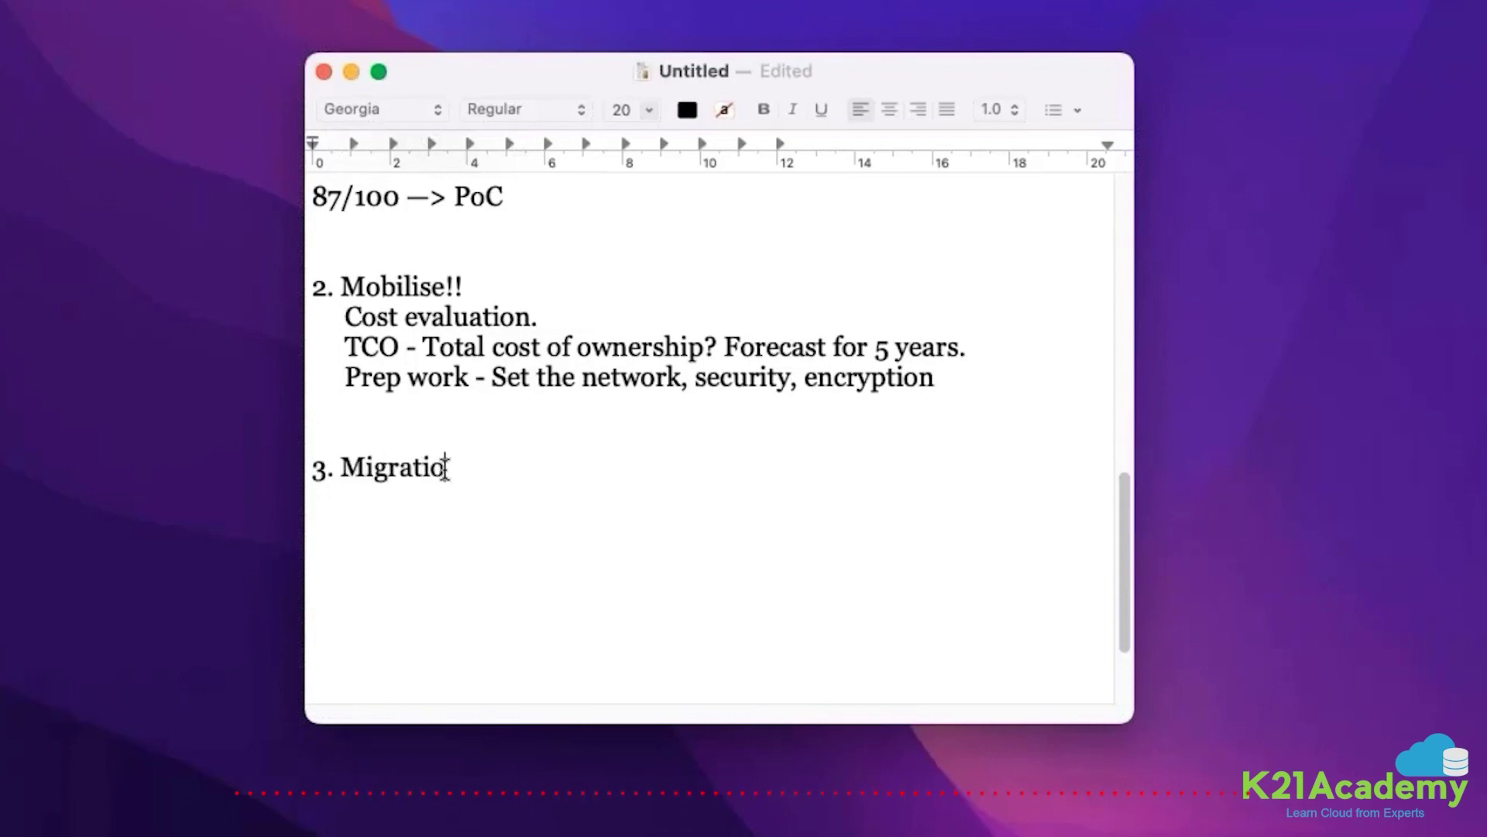
pyautogui.write('n! \t ')
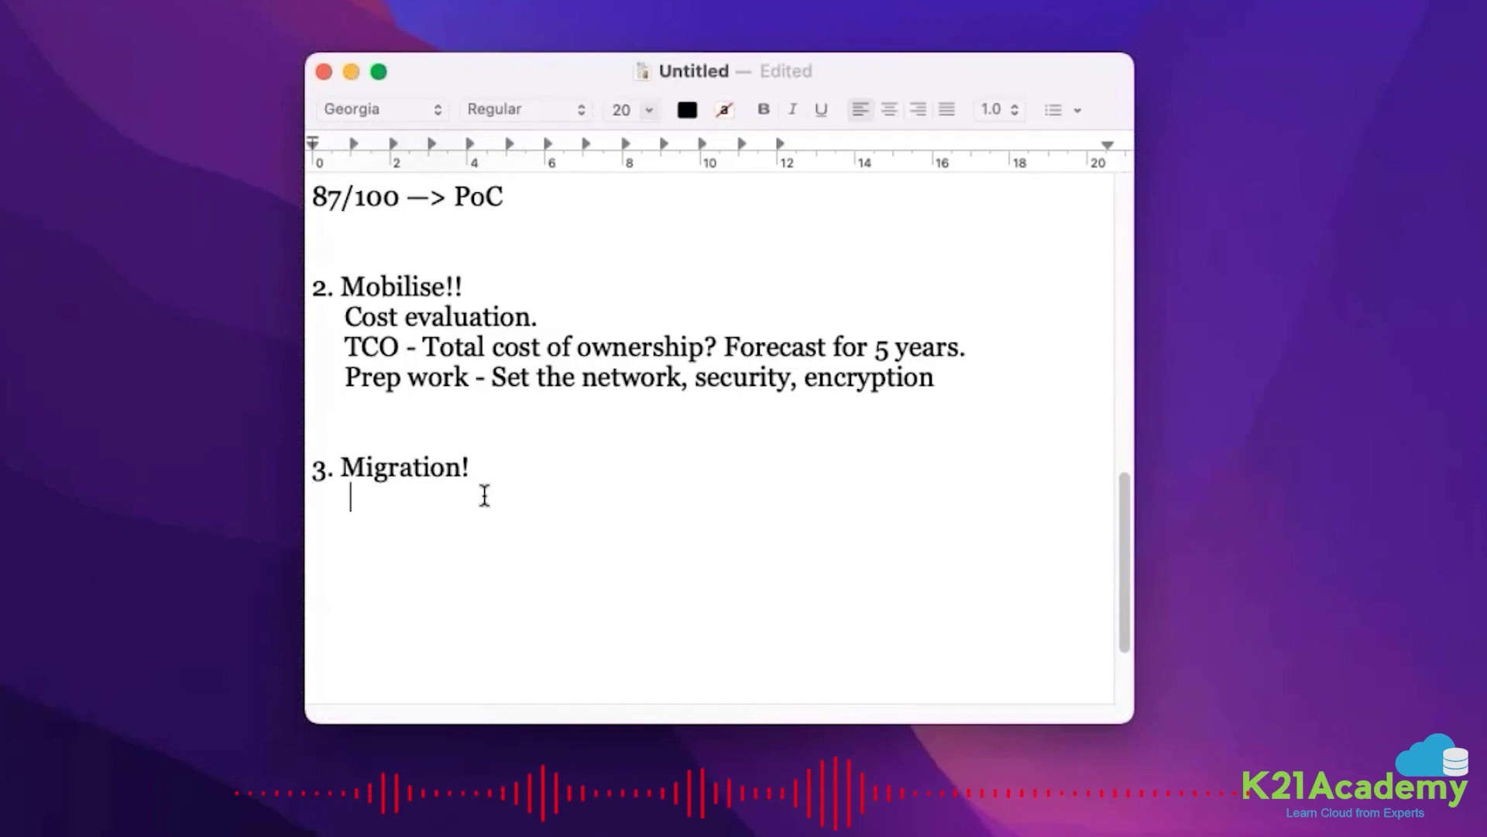
pyautogui.write('Move')
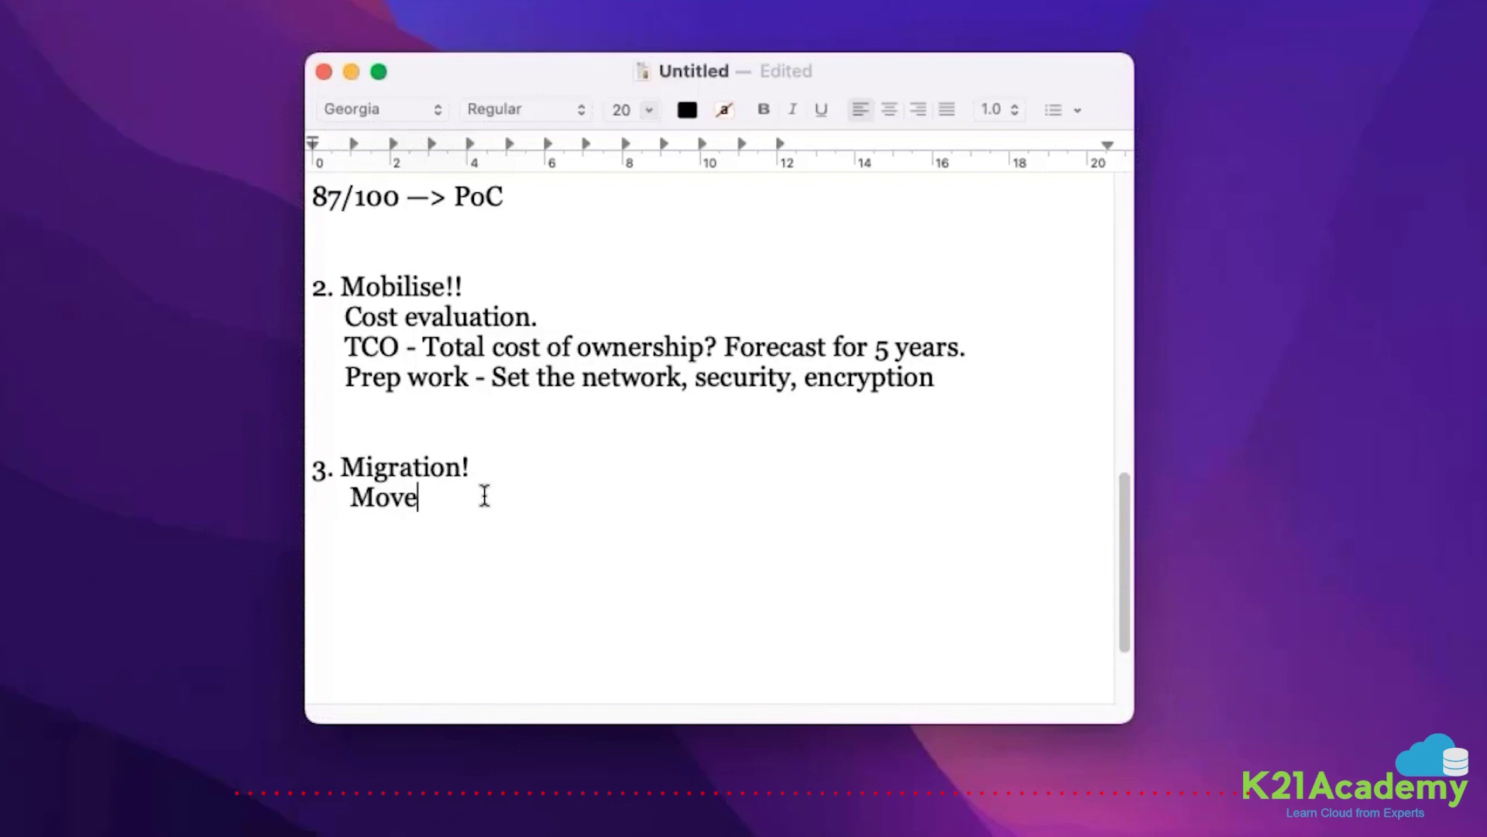
pyautogui.write(' the workl;')
# - List replication agent install, sync monitoring, AWS cutover and changing DNS under Migration, then start item 4
pyautogui.press('BackSpace')
pyautogui.write('oads to C')
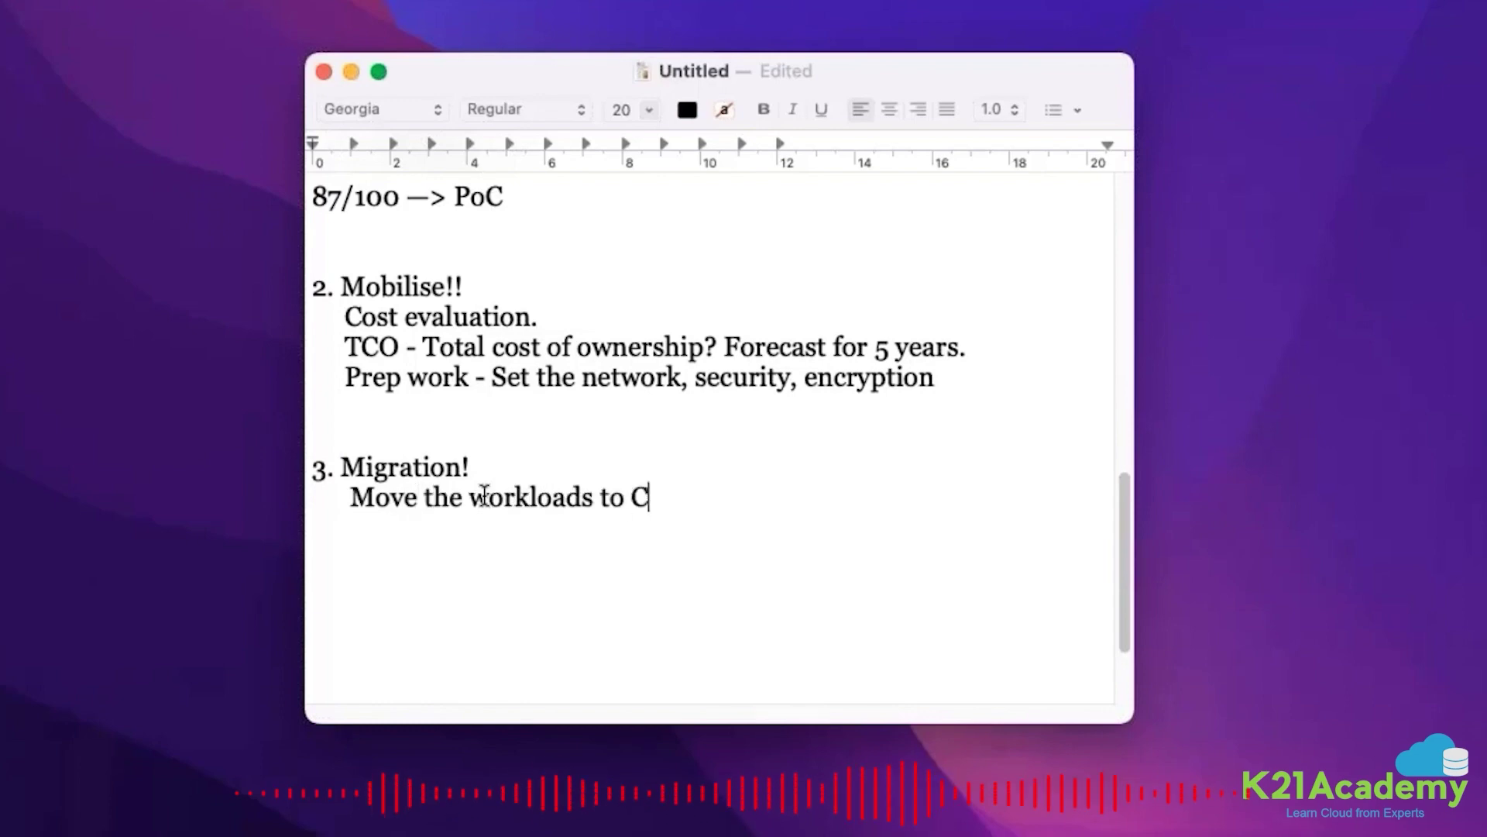
pyautogui.write('loud')
pyautogui.press('Return')
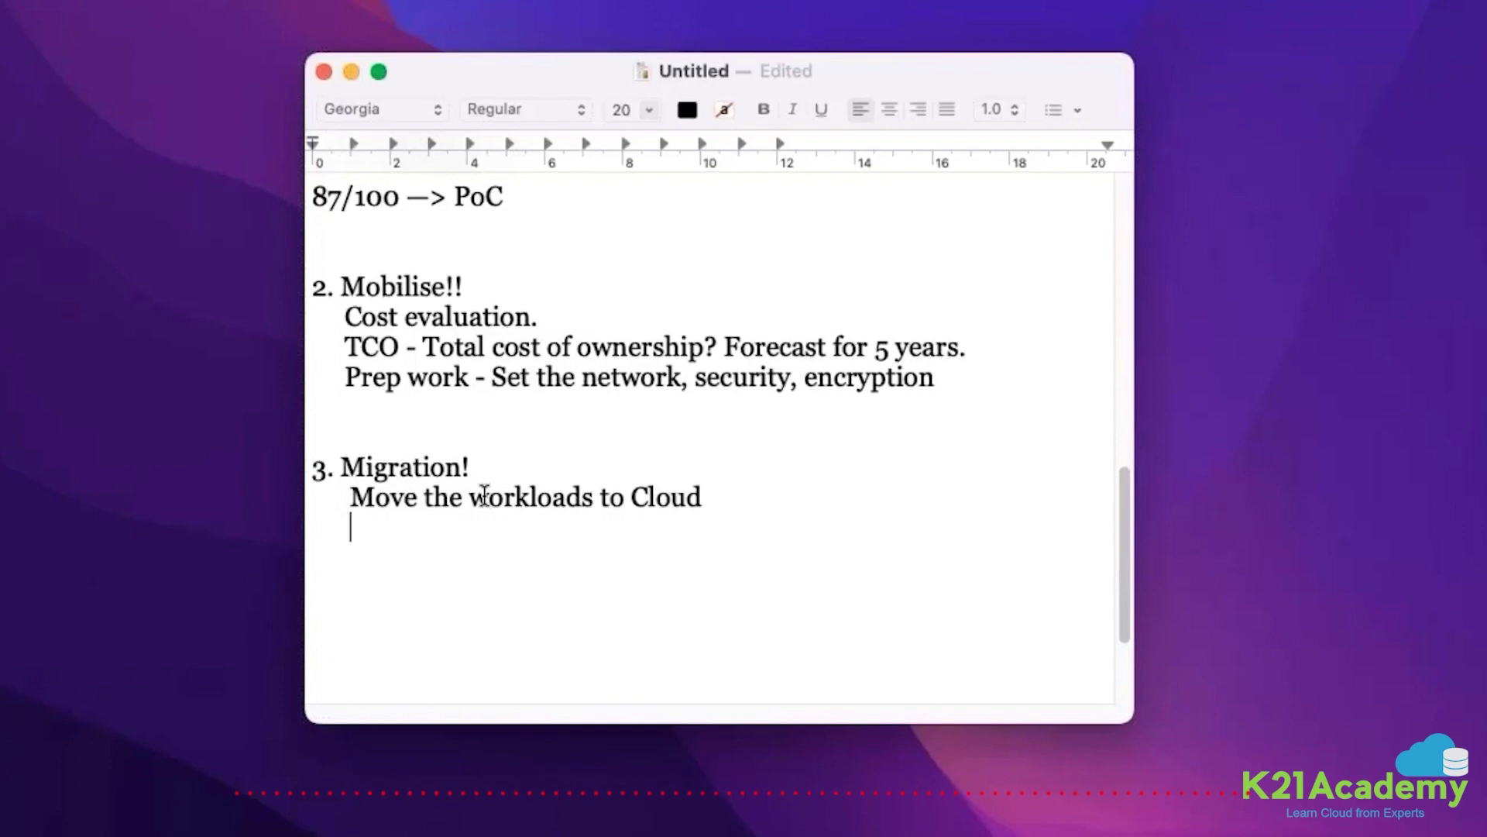
pyautogui.write('Ins')
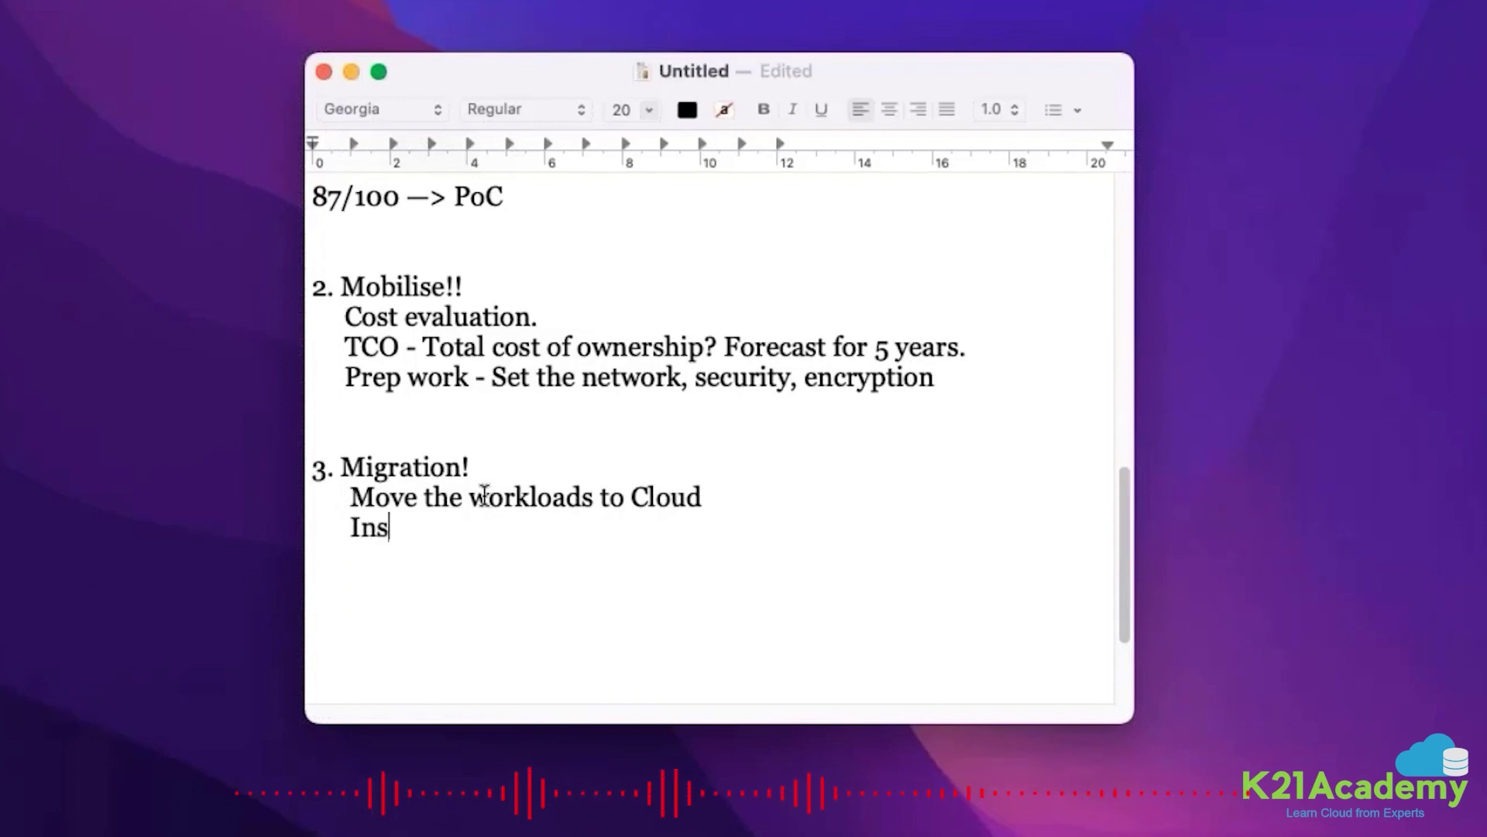
pyautogui.write('tall replica')
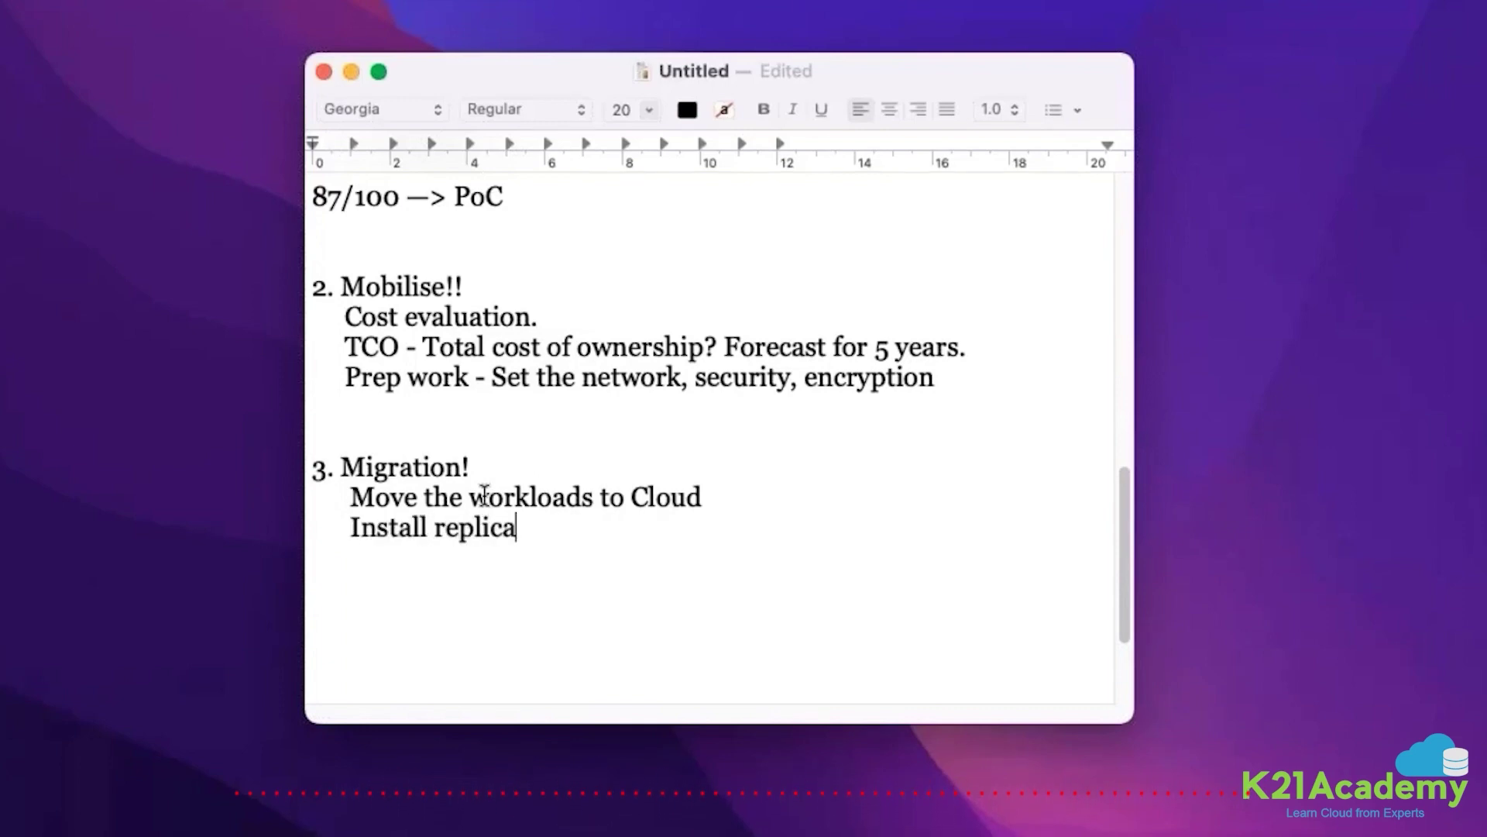
pyautogui.write('tion agent on the machine.')
pyautogui.press('Return')
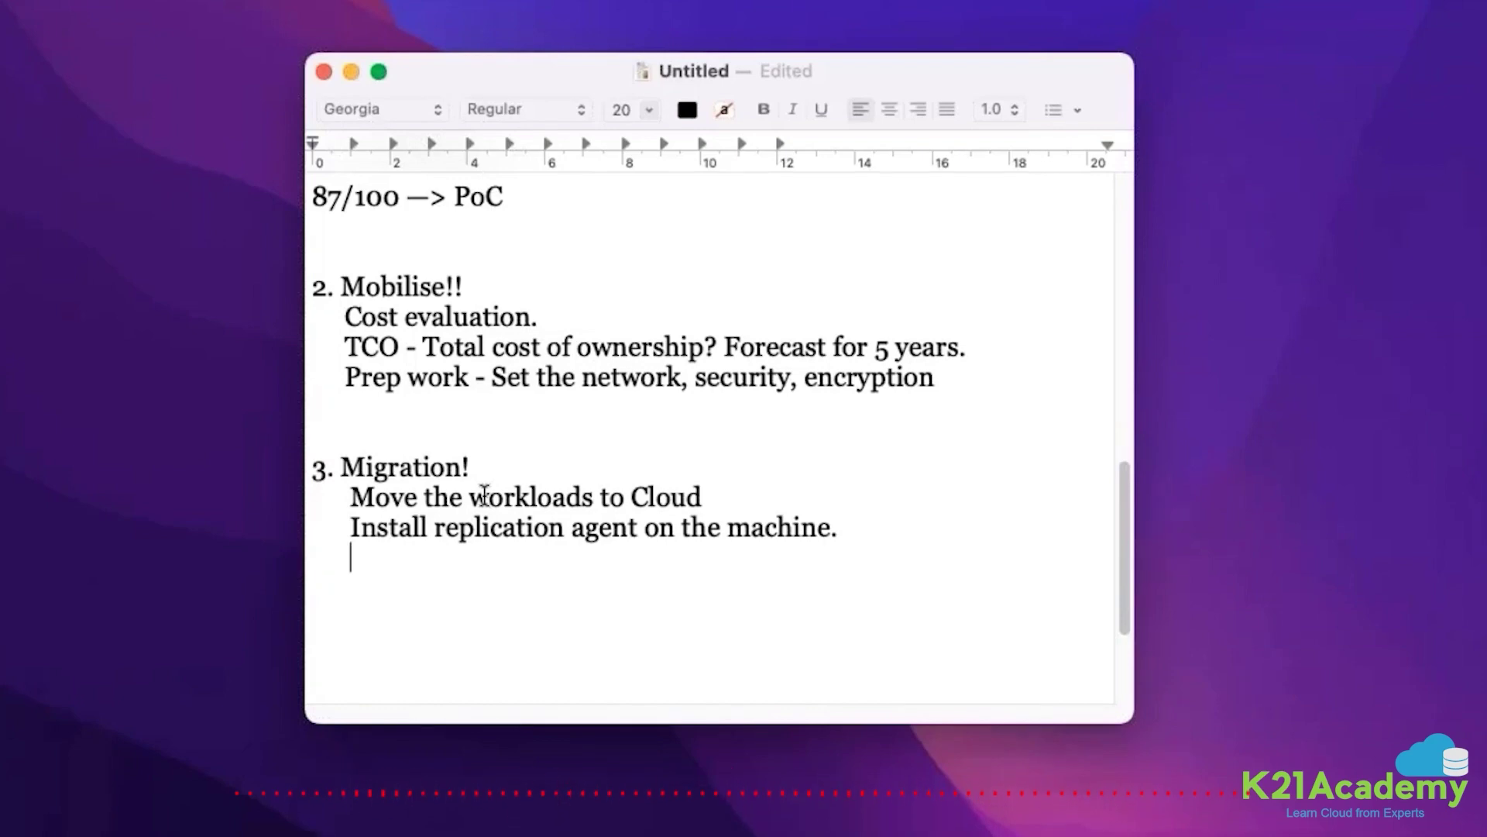
pyautogui.write('monitor the ')
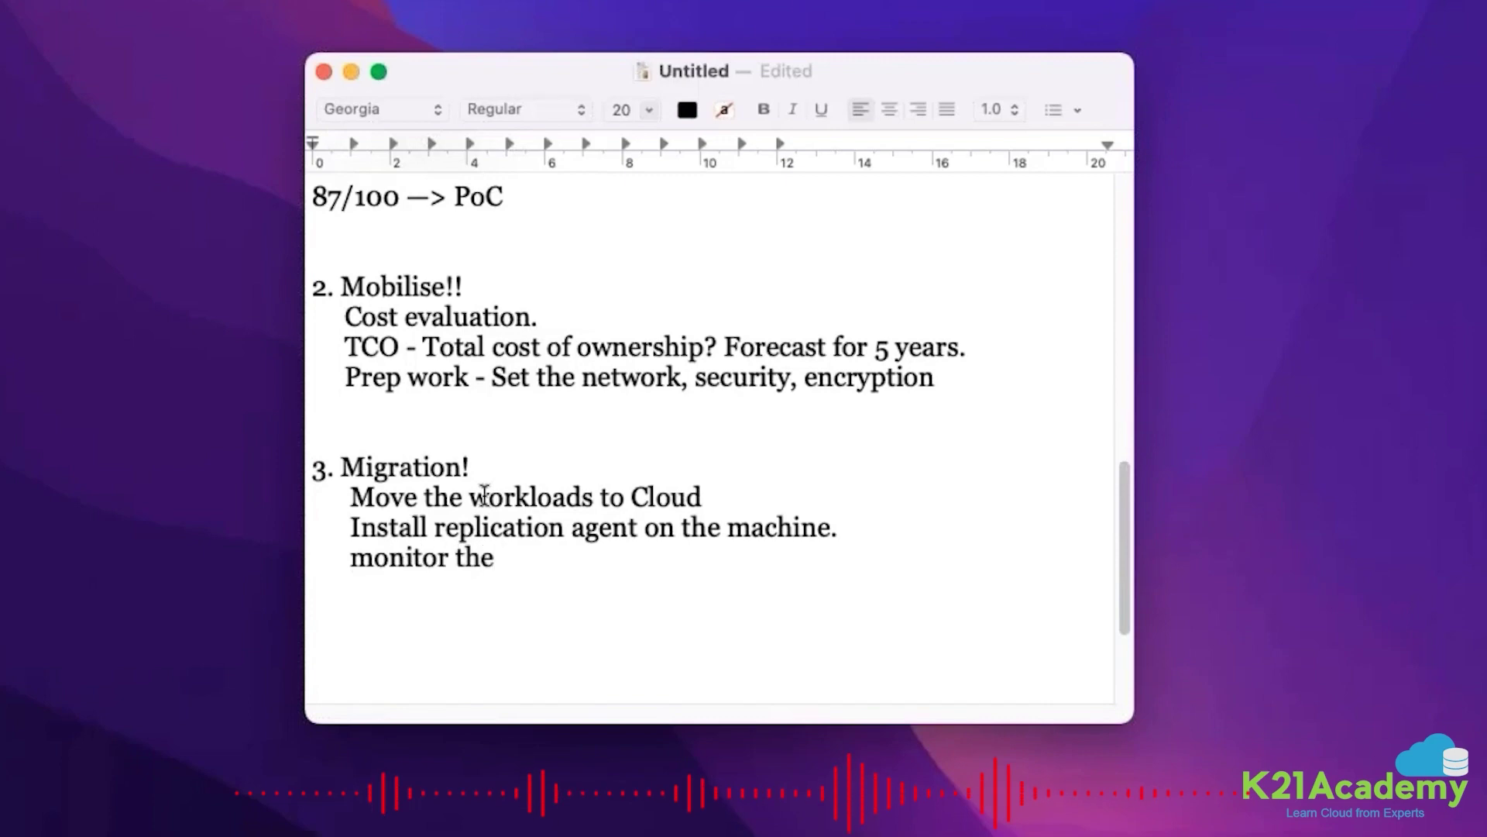
pyautogui.write('sync')
pyautogui.press('Return')
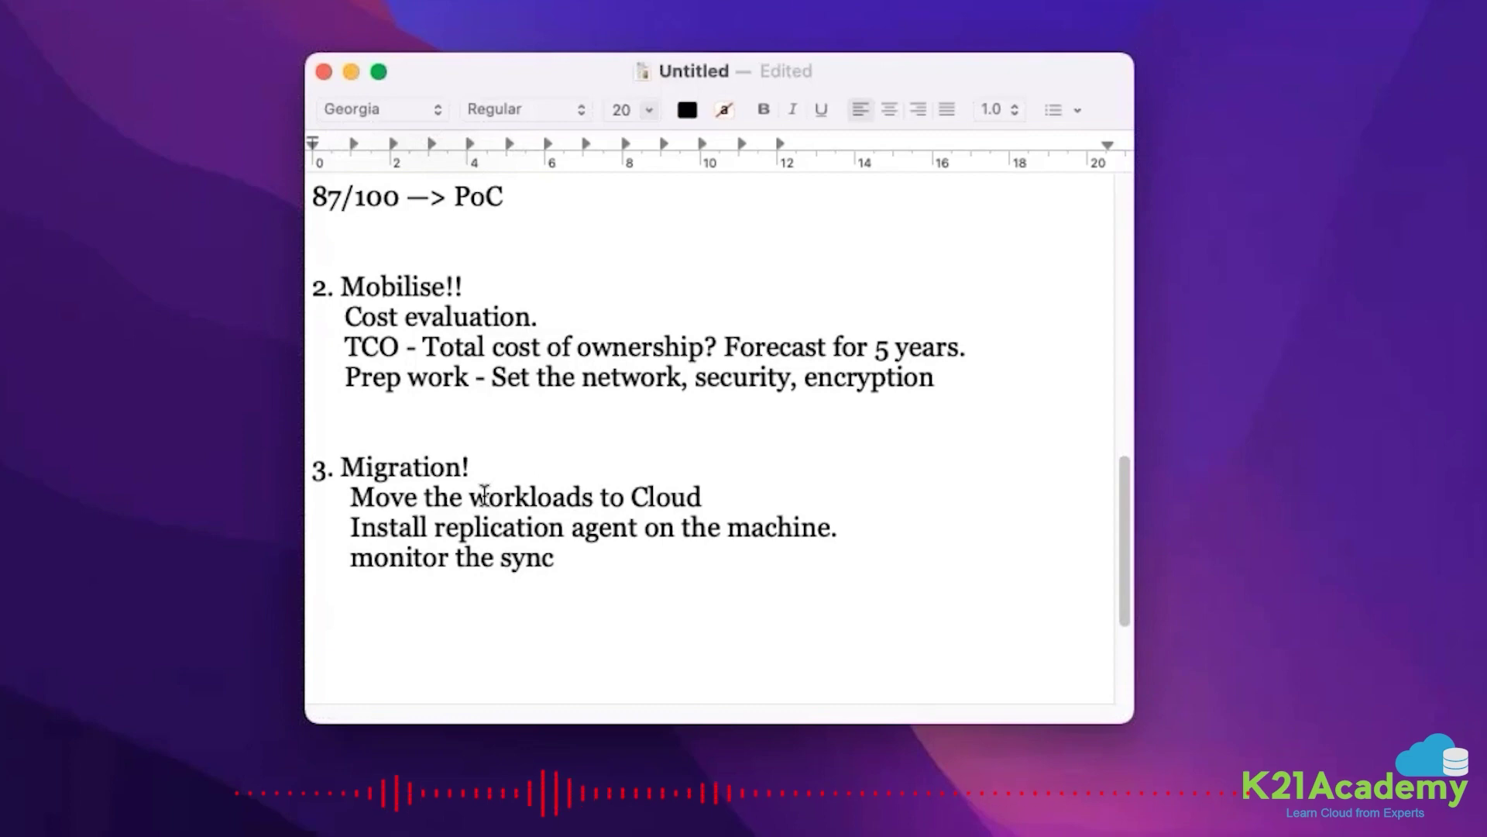
pyautogui.write('Perform')
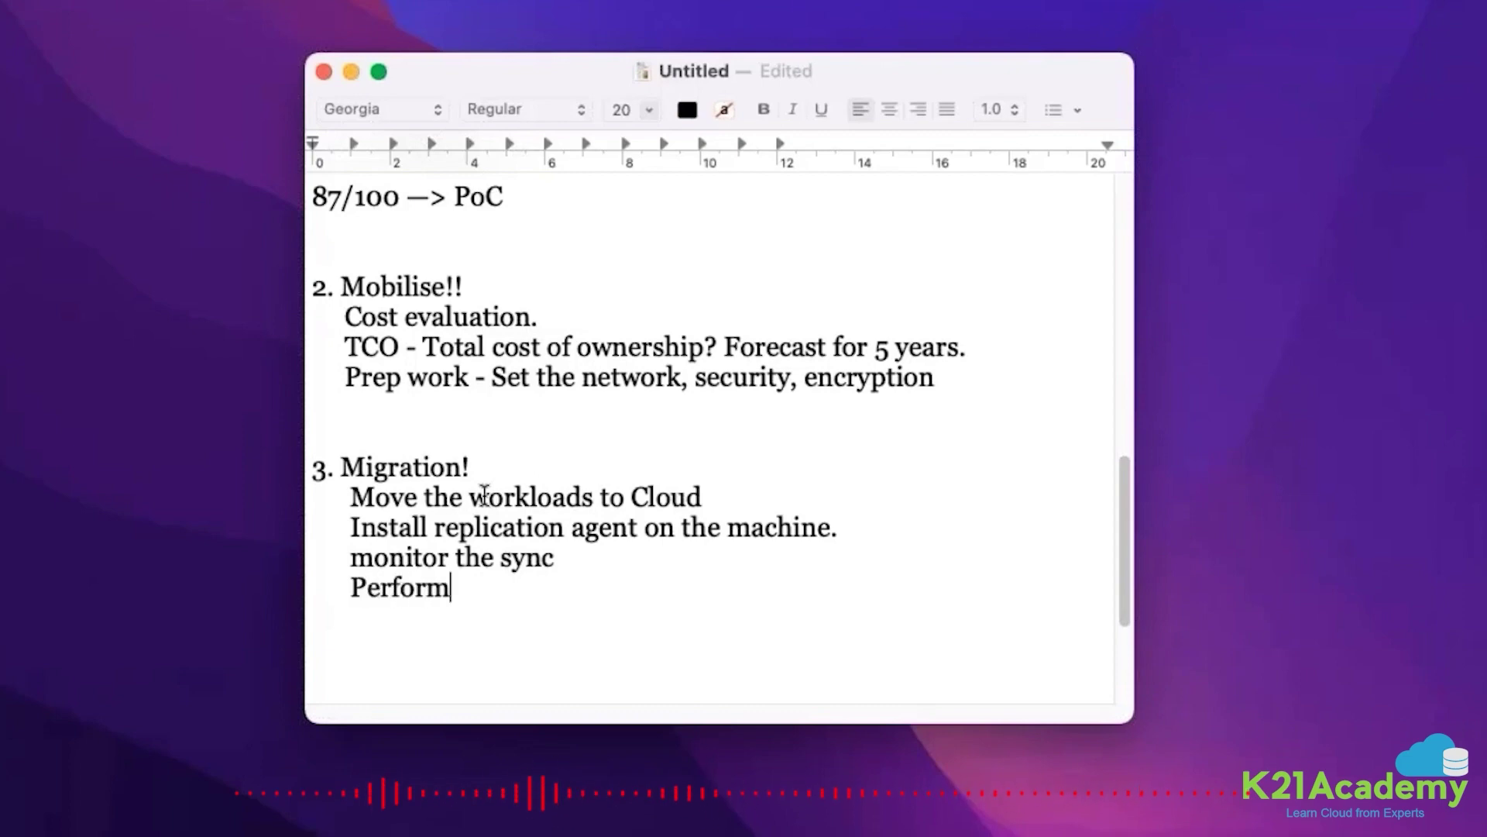
pyautogui.write(' the cutover --')
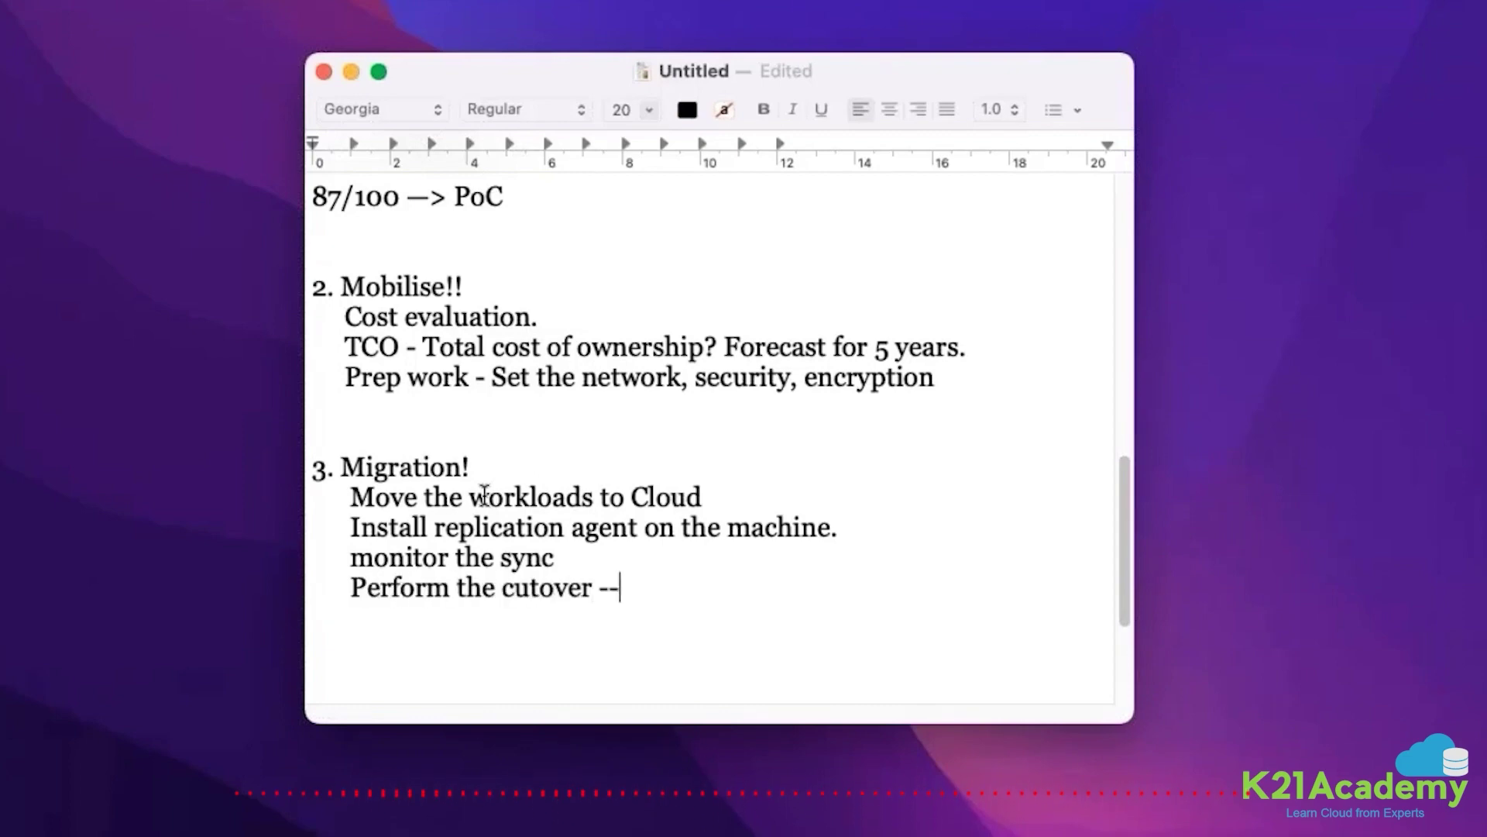
pyautogui.write(' > AWS')
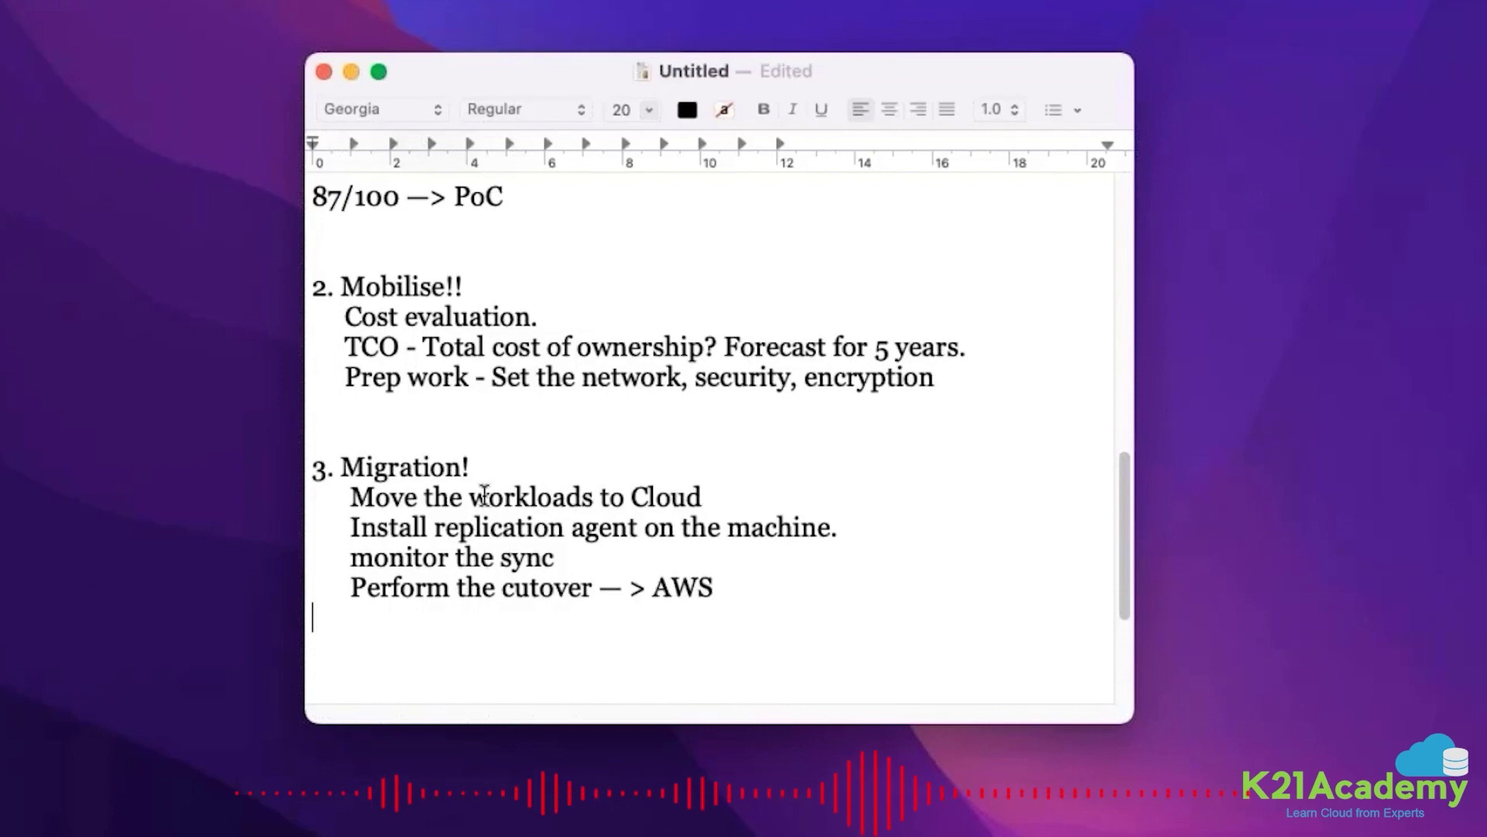
pyautogui.press('Return')
pyautogui.write('change the ')
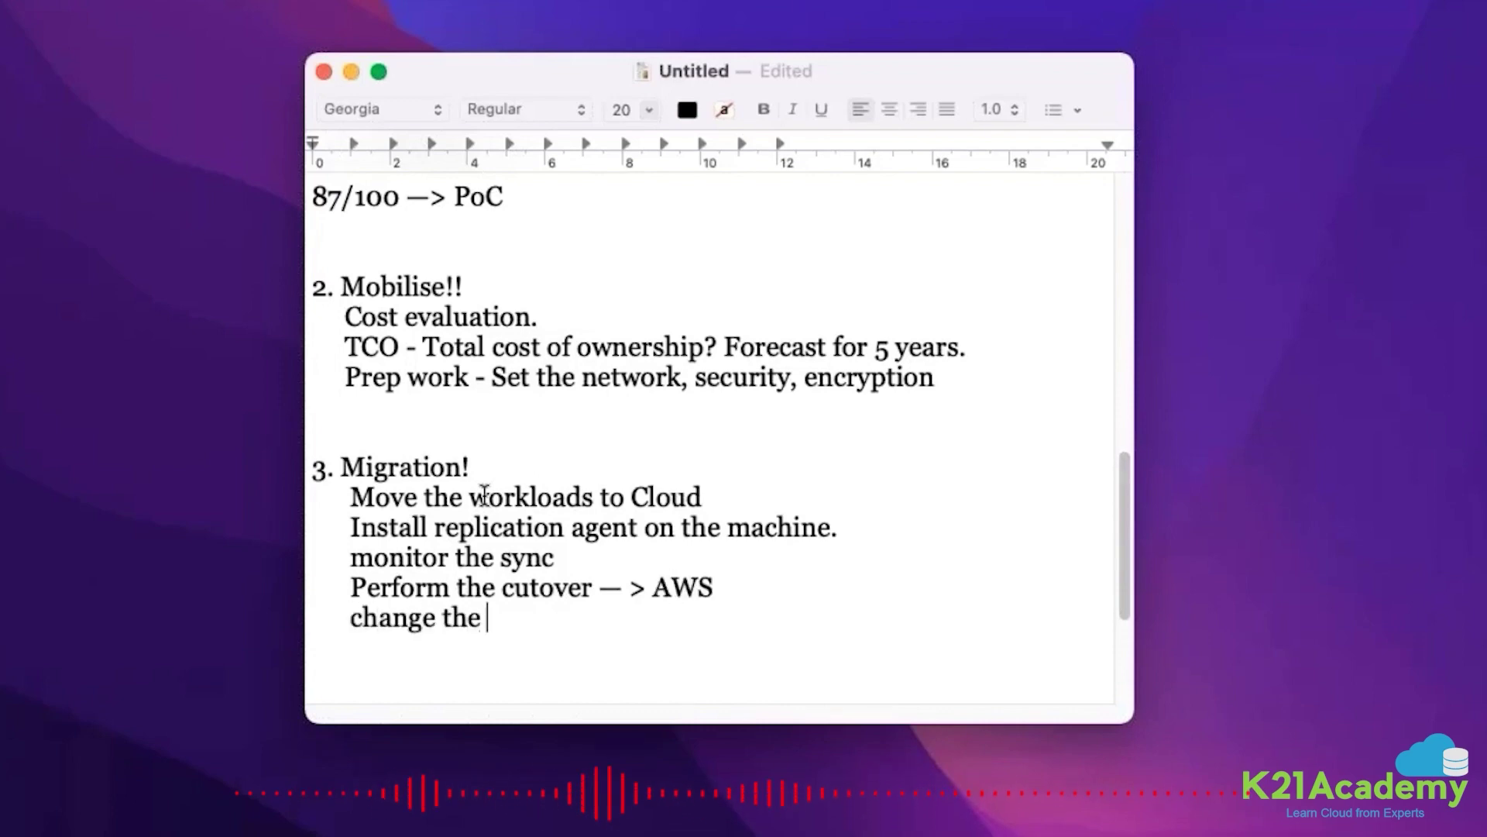
pyautogui.write('DMS')
pyautogui.press('BackSpace')
pyautogui.press('BackSpace')
pyautogui.press('BackSpace')
pyautogui.write('N')
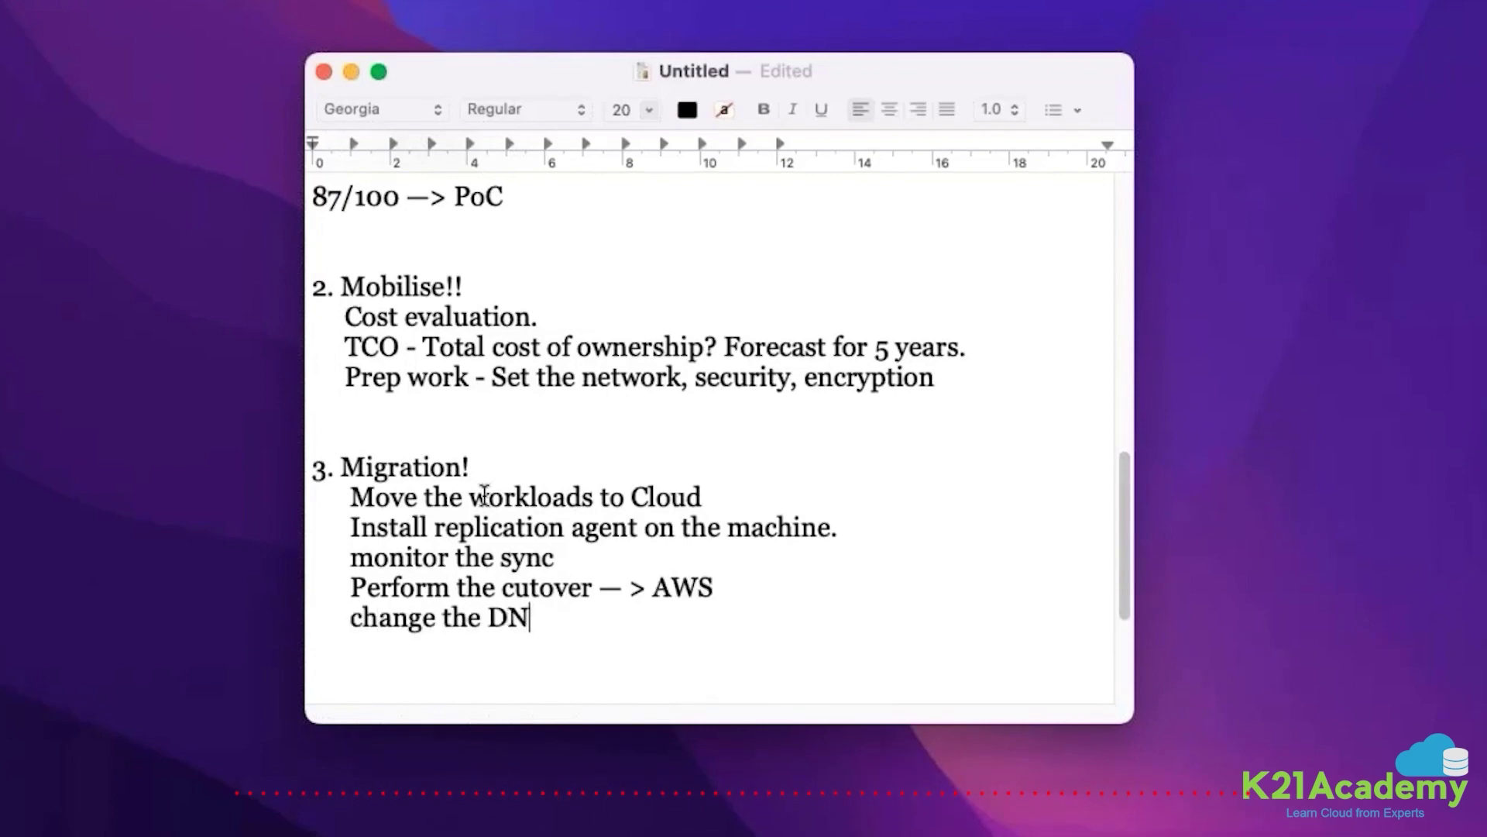
pyautogui.write('S')
pyautogui.press('BackSpace')
pyautogui.press('BackSpace')
pyautogui.write('4.')
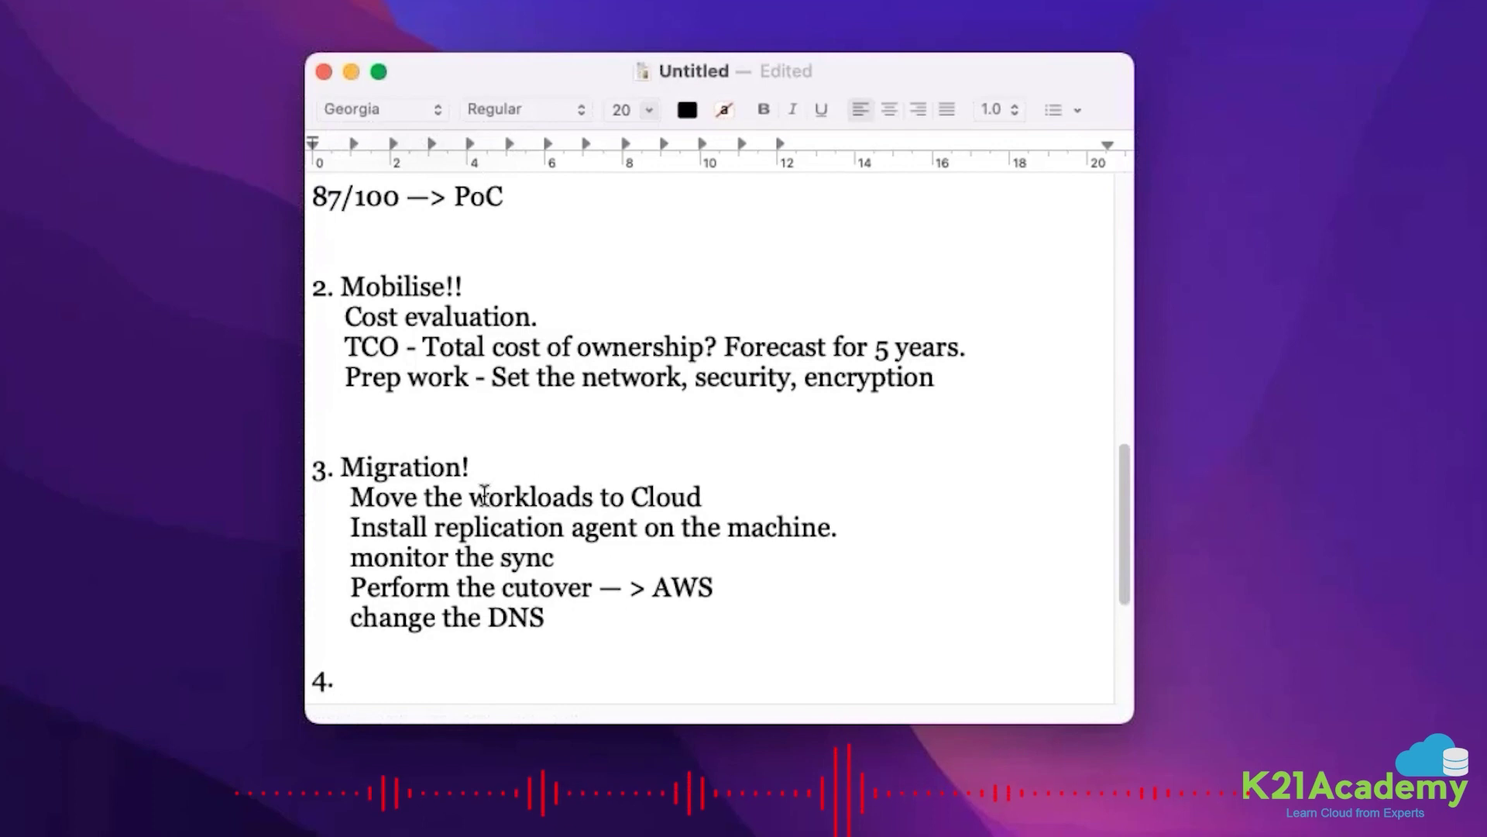
pyautogui.scroll(3, 494, 442)
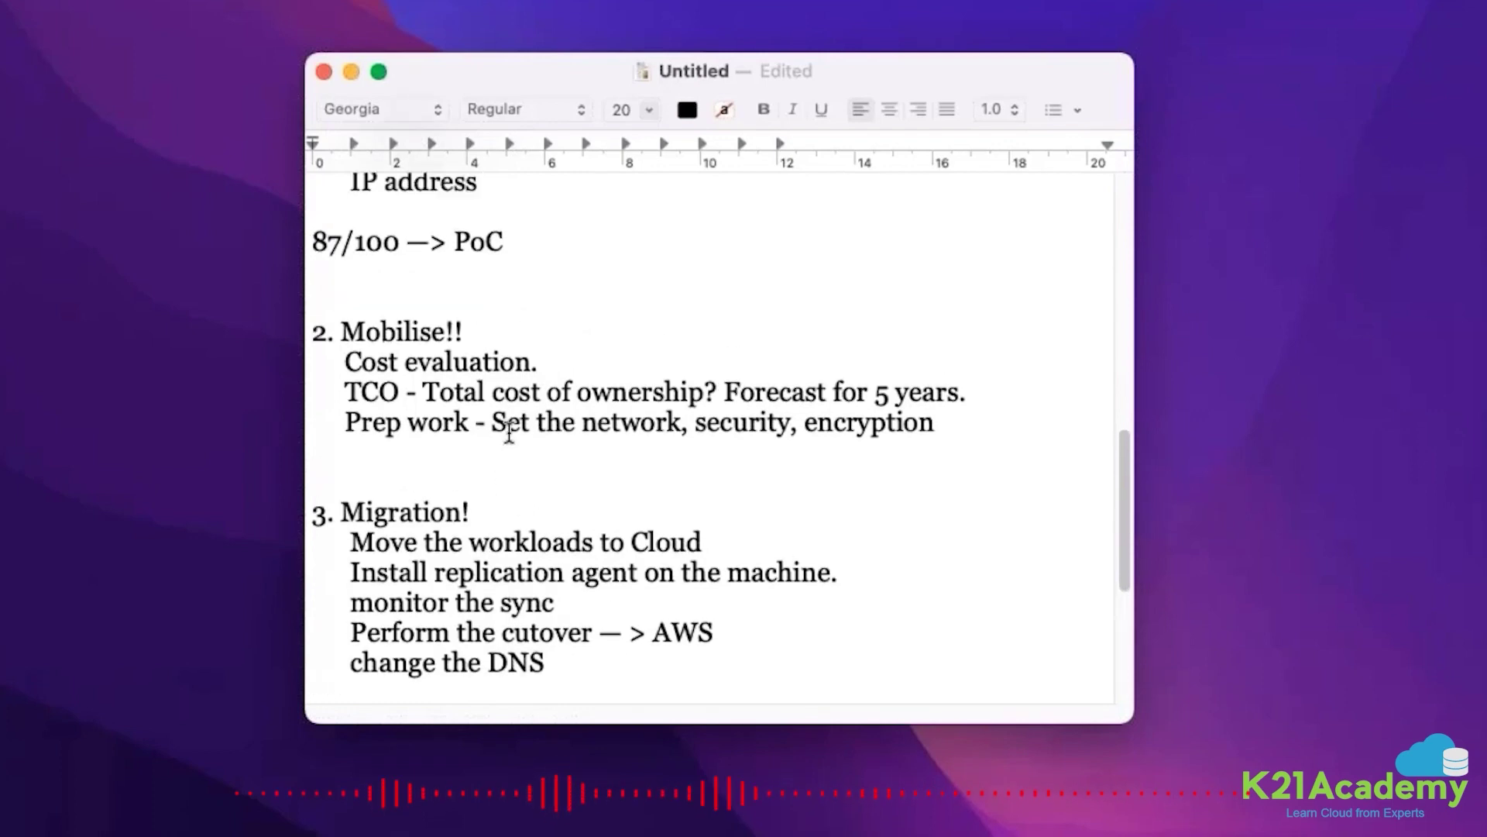
pyautogui.scroll(3, 465, 291)
pyautogui.scroll(3, 441, 233)
pyautogui.scroll(2, 440, 233)
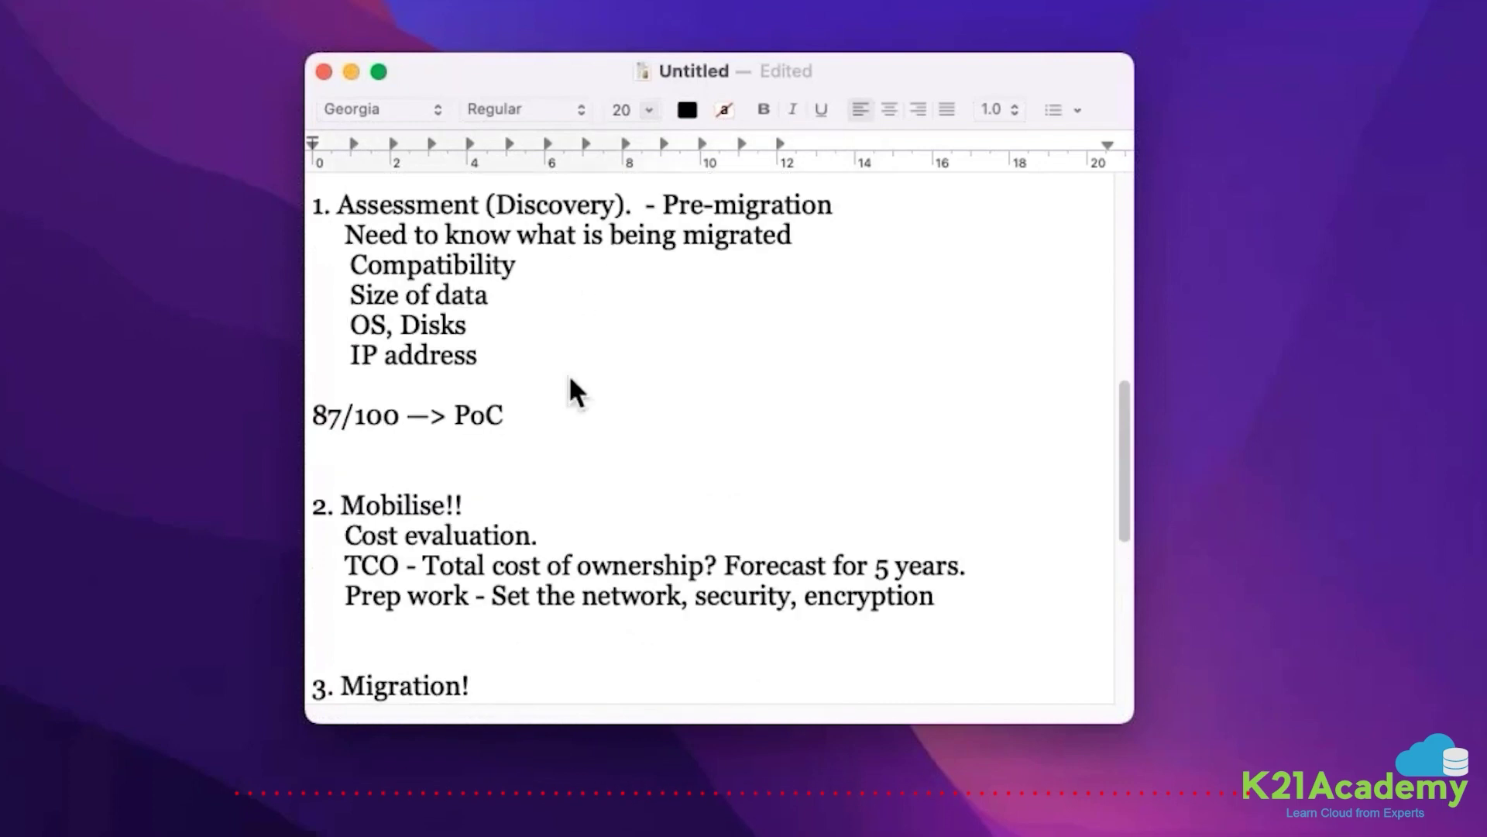
pyautogui.scroll(-3, 502, 503)
pyautogui.scroll(-2, 503, 502)
pyautogui.scroll(-3, 502, 502)
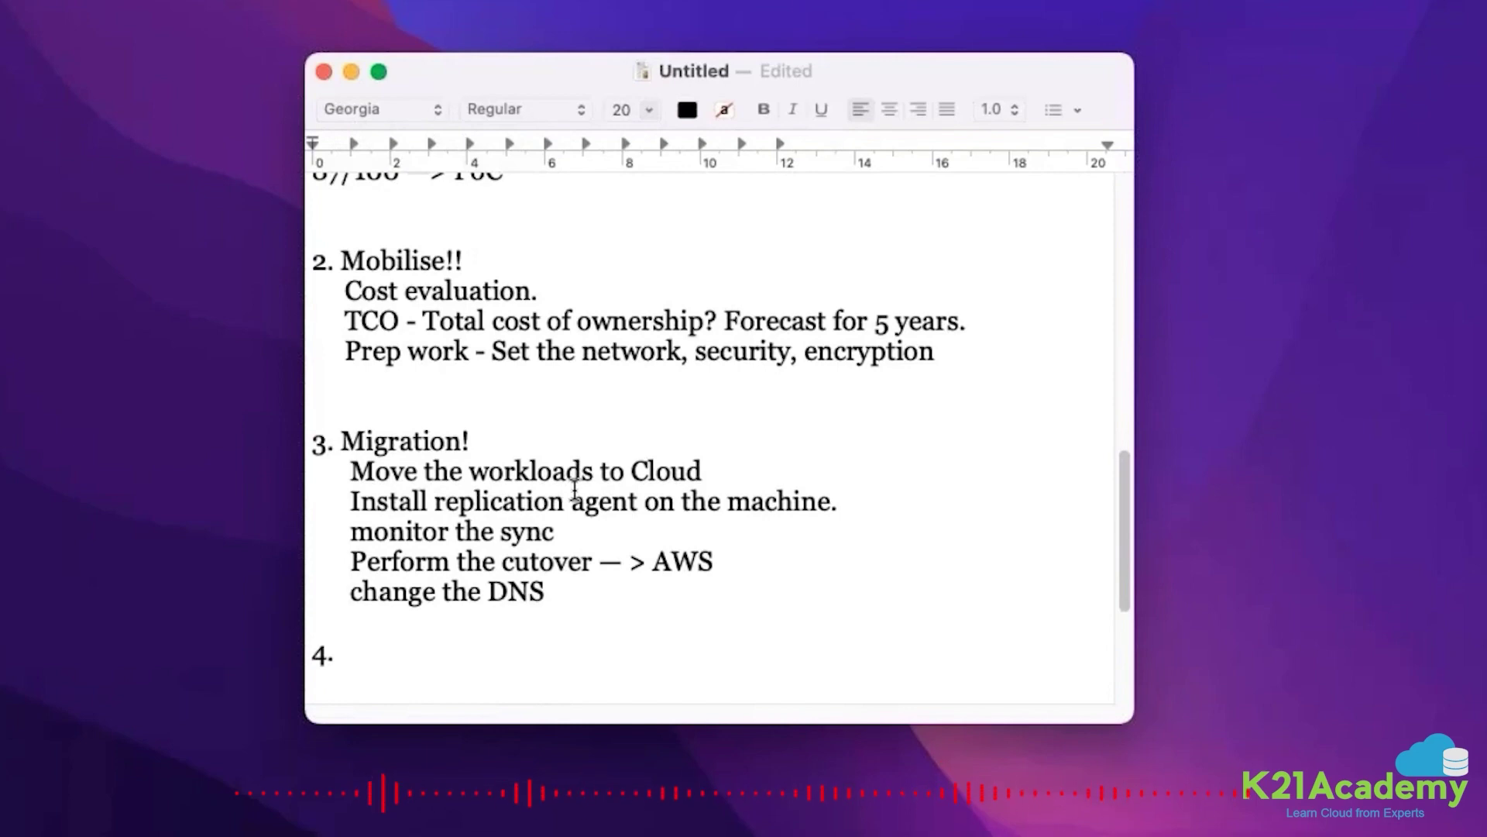
pyautogui.moveTo(345, 470); pyautogui.dragTo(686, 591)
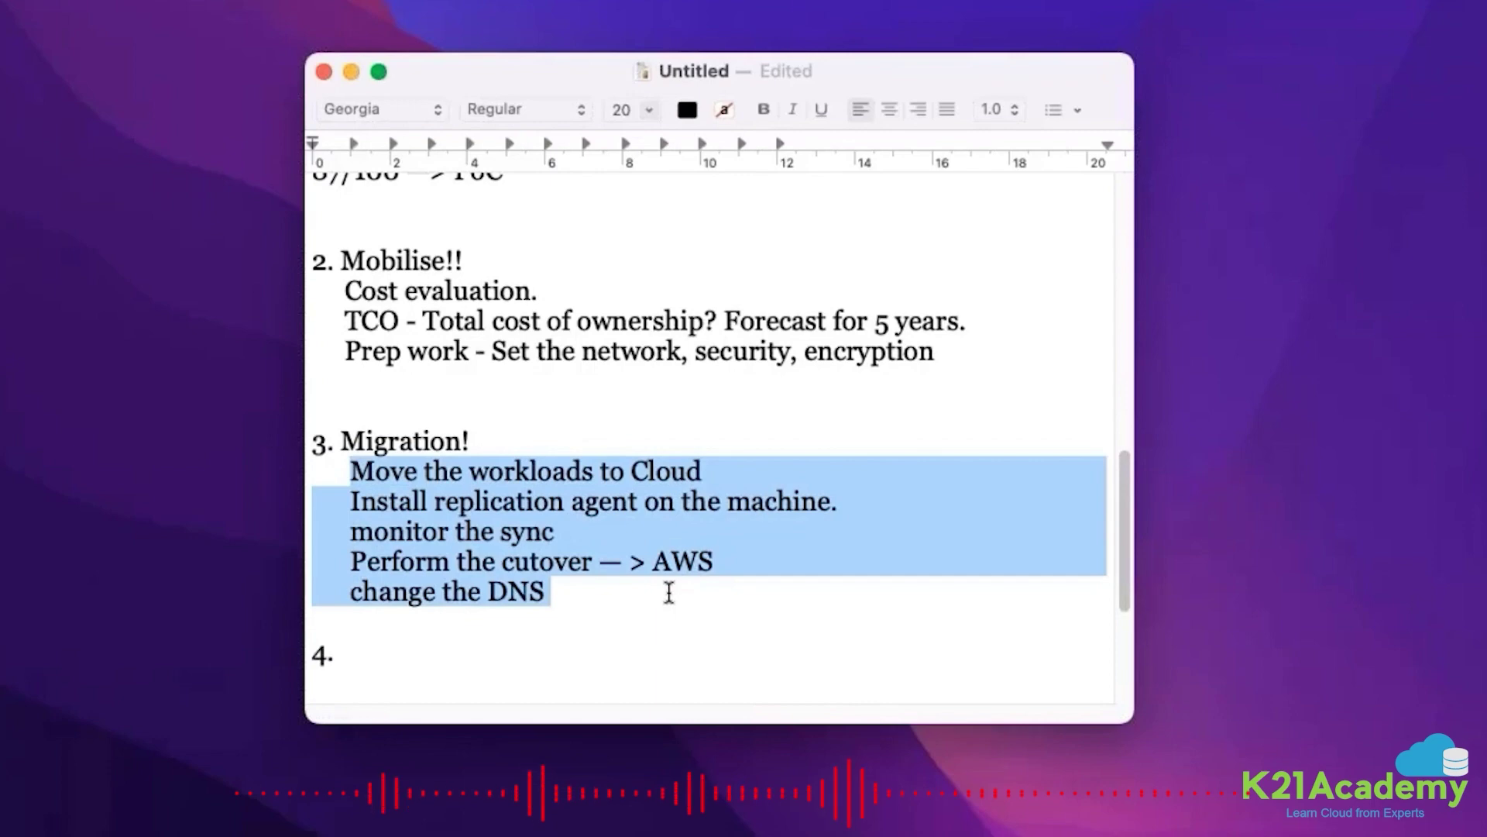
pyautogui.click(558, 592)
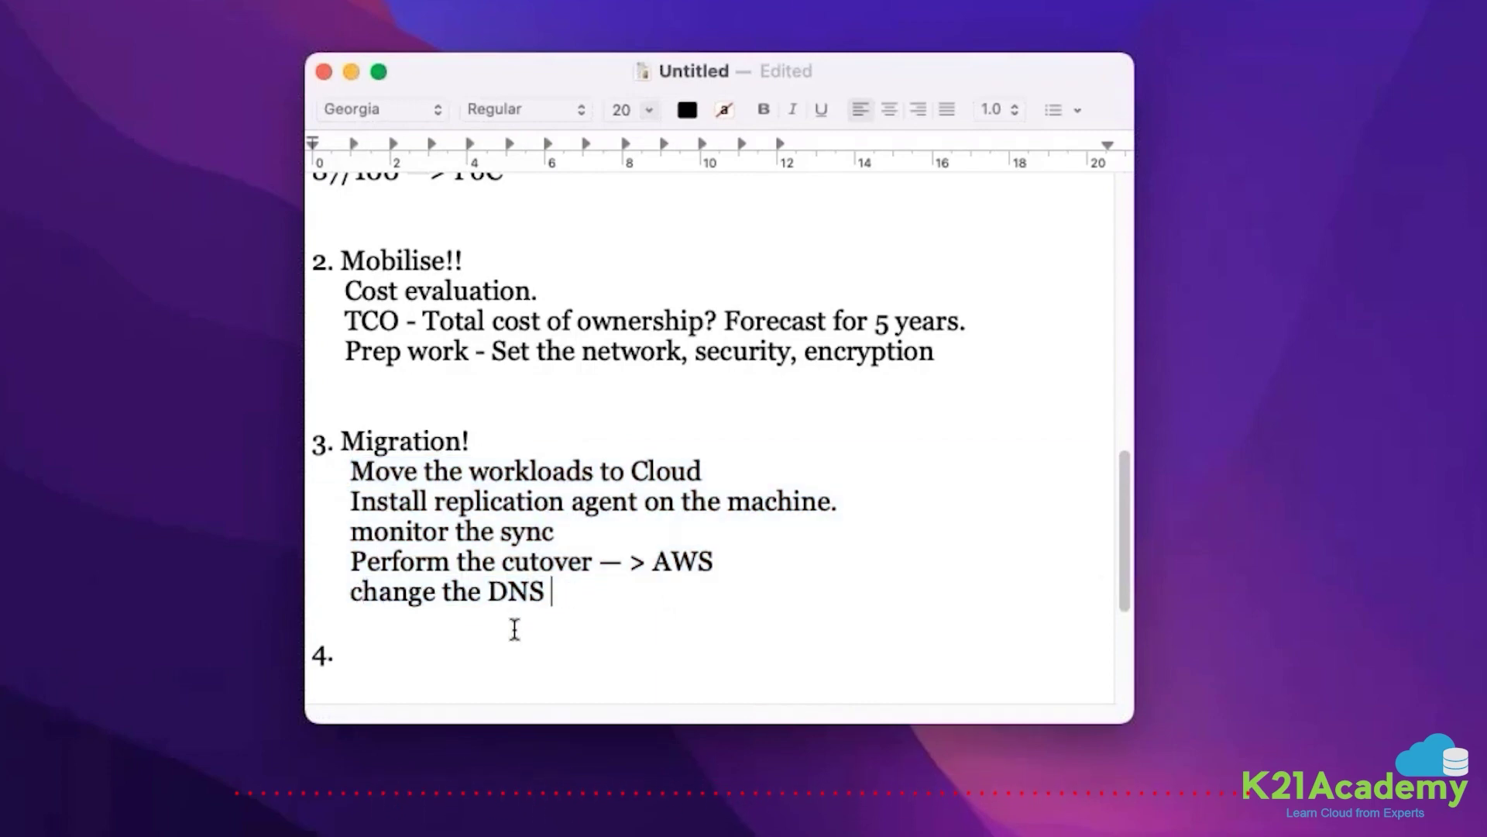
pyautogui.click(644, 592)
pyautogui.moveTo(643, 592)
pyautogui.mouseDown()
pyautogui.moveTo(361, 428)
pyautogui.moveTo(361, 375)
pyautogui.mouseUp()
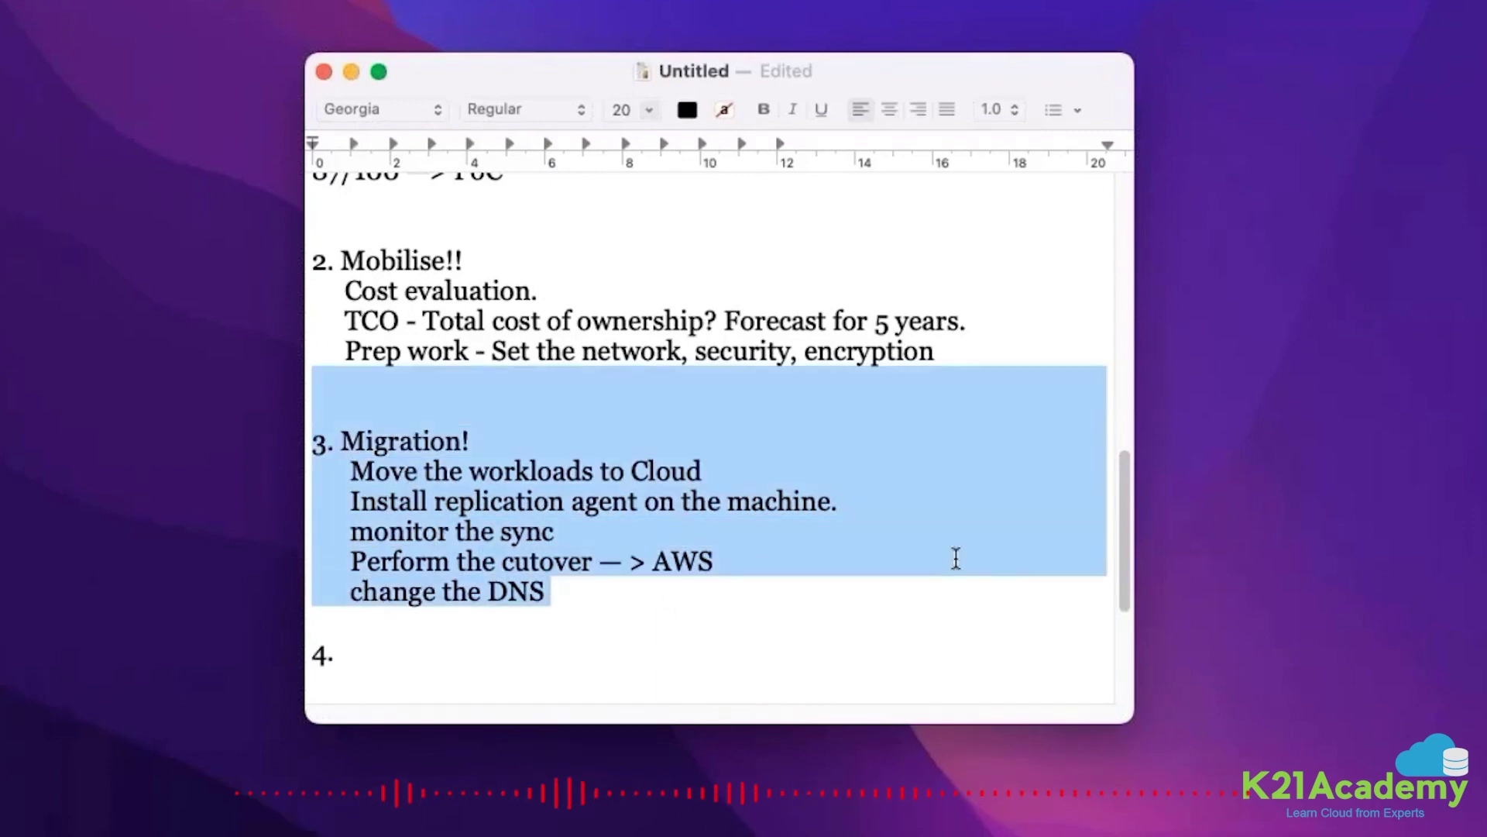
pyautogui.click(571, 638)
pyautogui.scroll(-1, 570, 638)
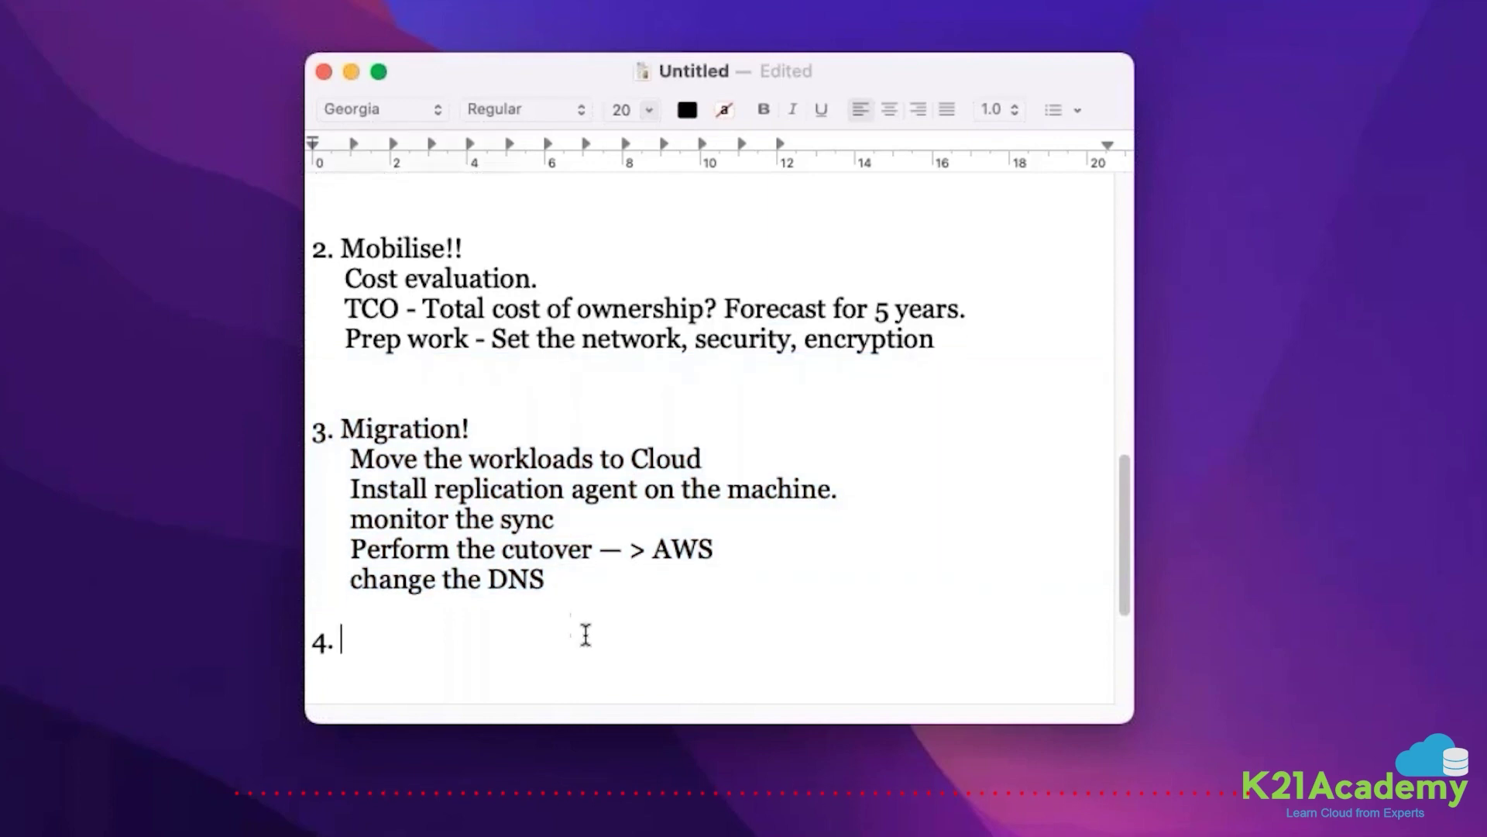
pyautogui.moveTo(658, 556)
pyautogui.mouseDown()
pyautogui.moveTo(241, 418)
pyautogui.moveTo(242, 395)
pyautogui.mouseUp()
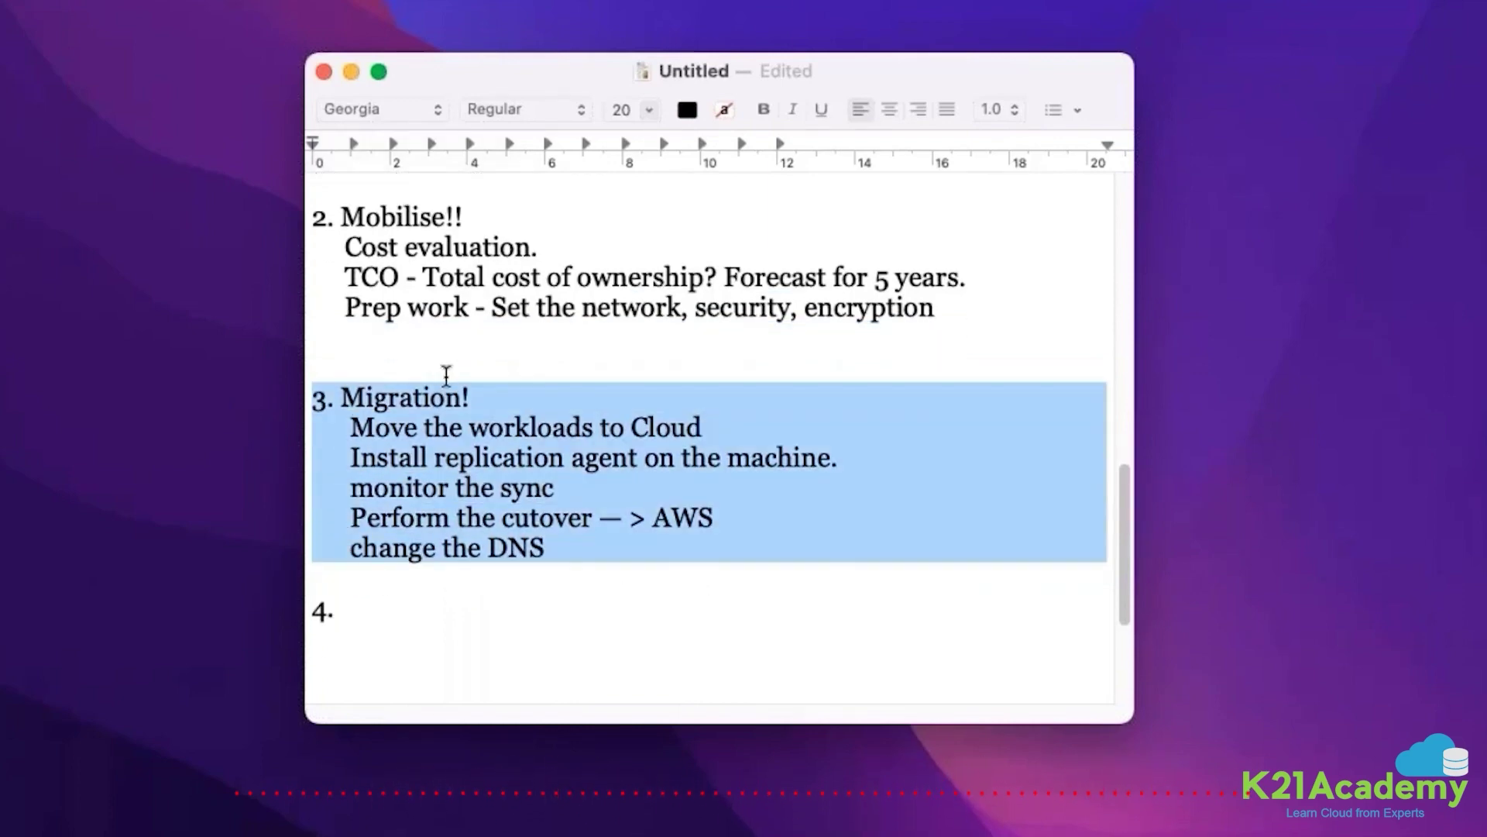
# - Under Modernisation, list Over provisioned, Right sizing, Enable monitoring and Modernise the workload — Containers/RDS/Kubernetes
pyautogui.click(426, 602)
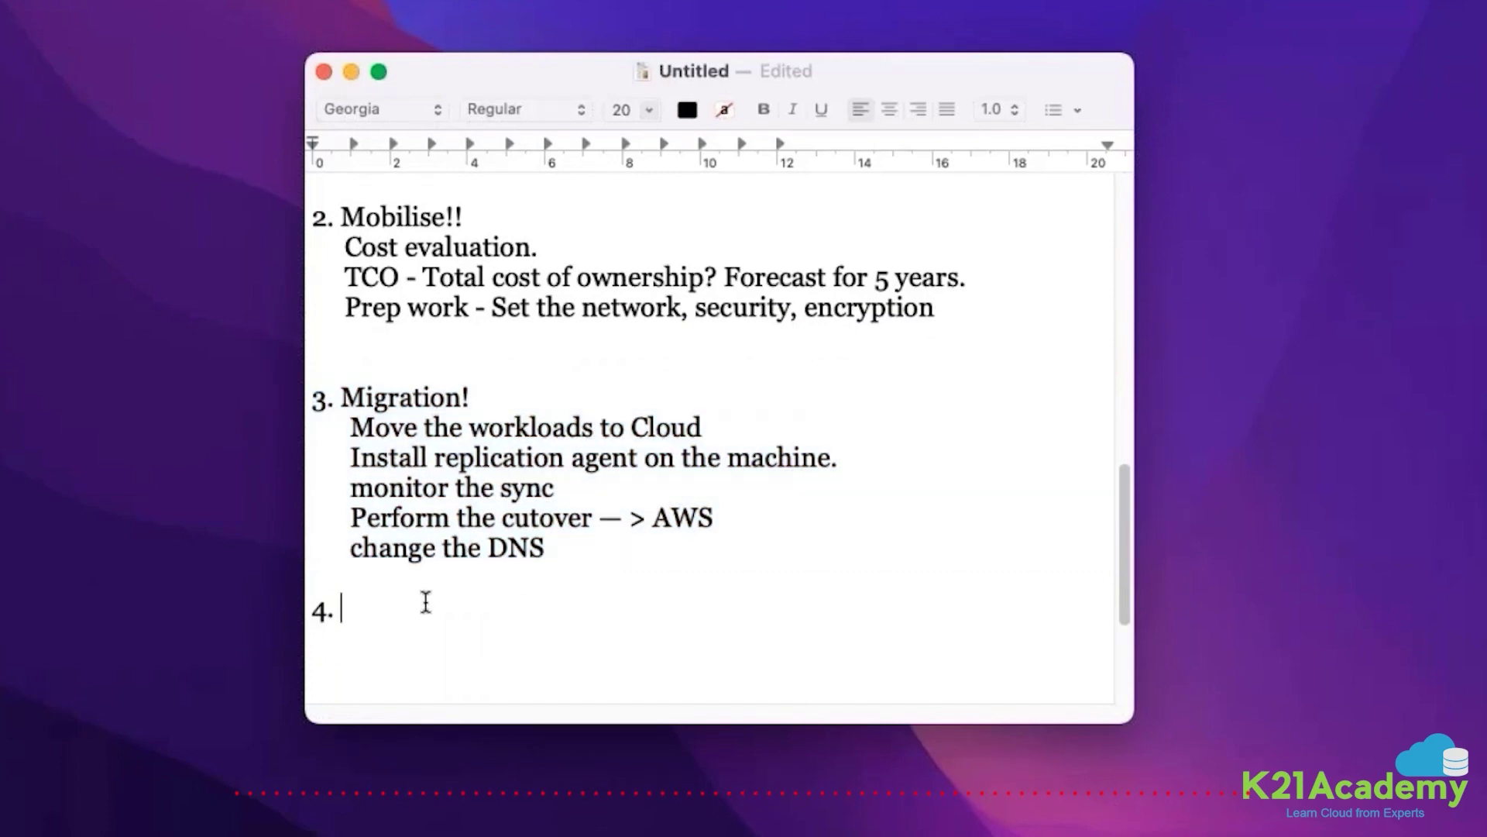
pyautogui.write('Mo')
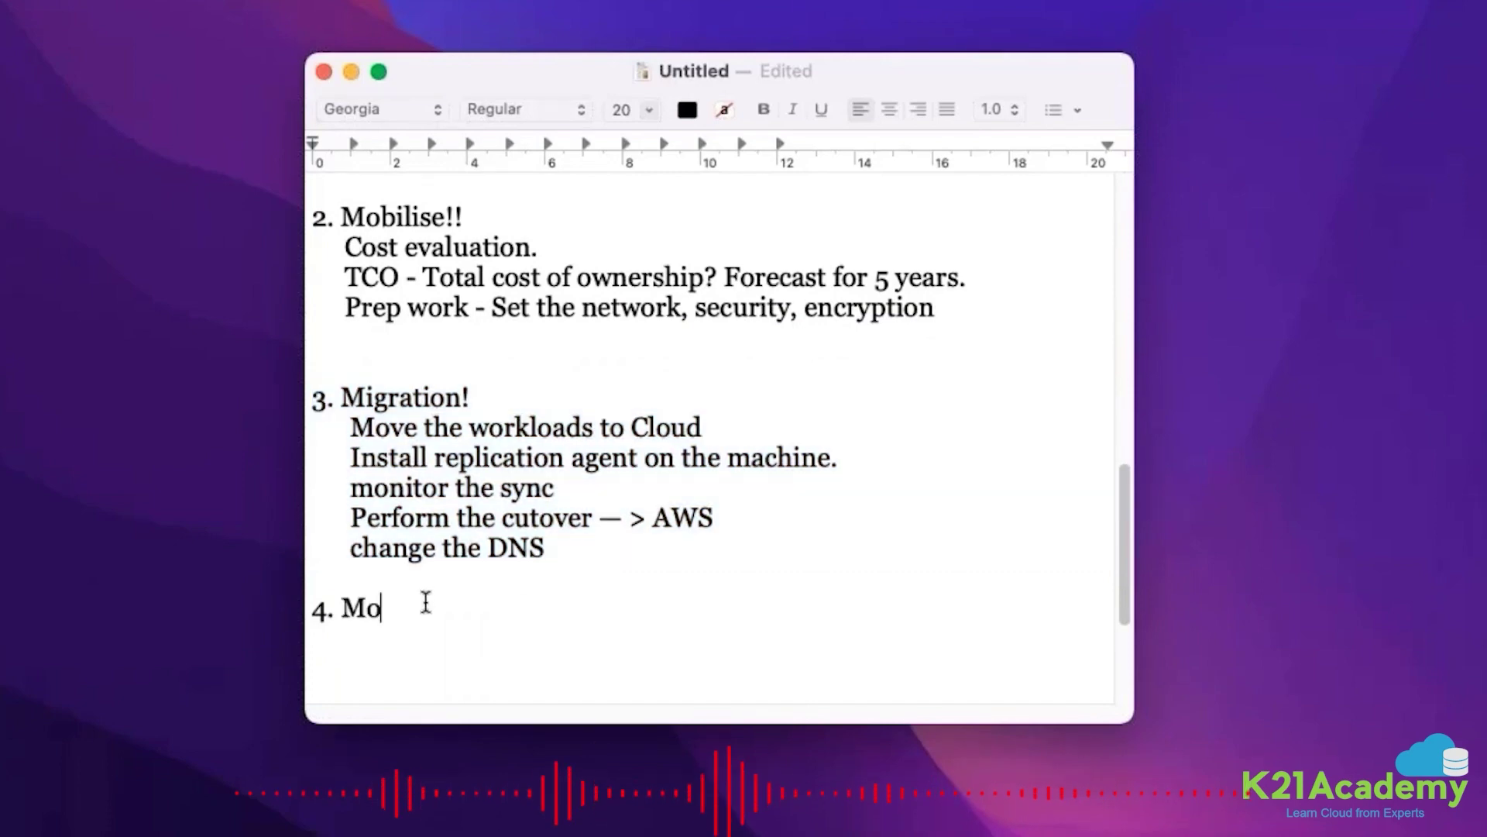
pyautogui.write('dernisation/')
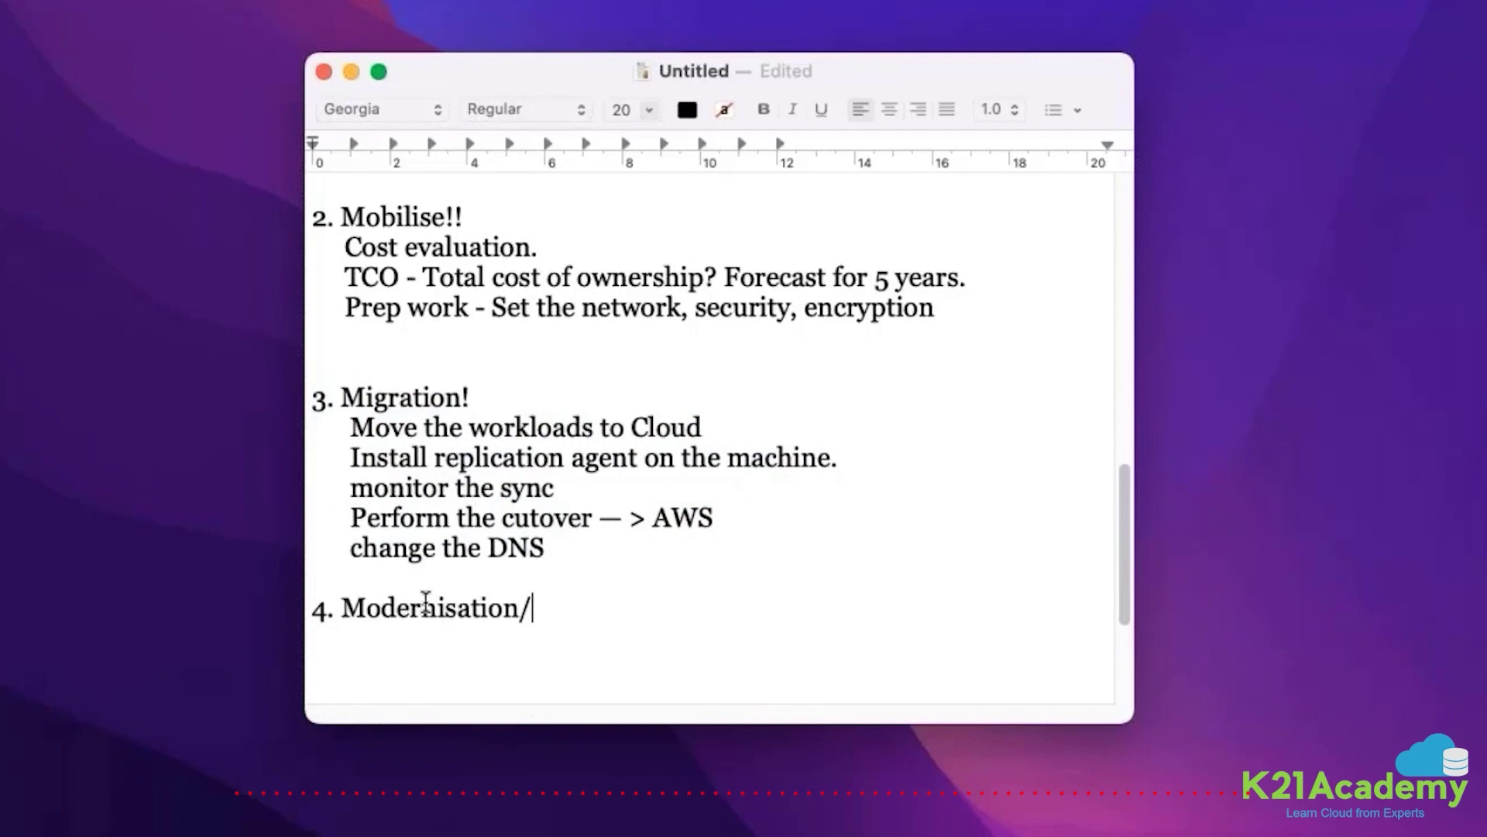
pyautogui.write('Optimisa')
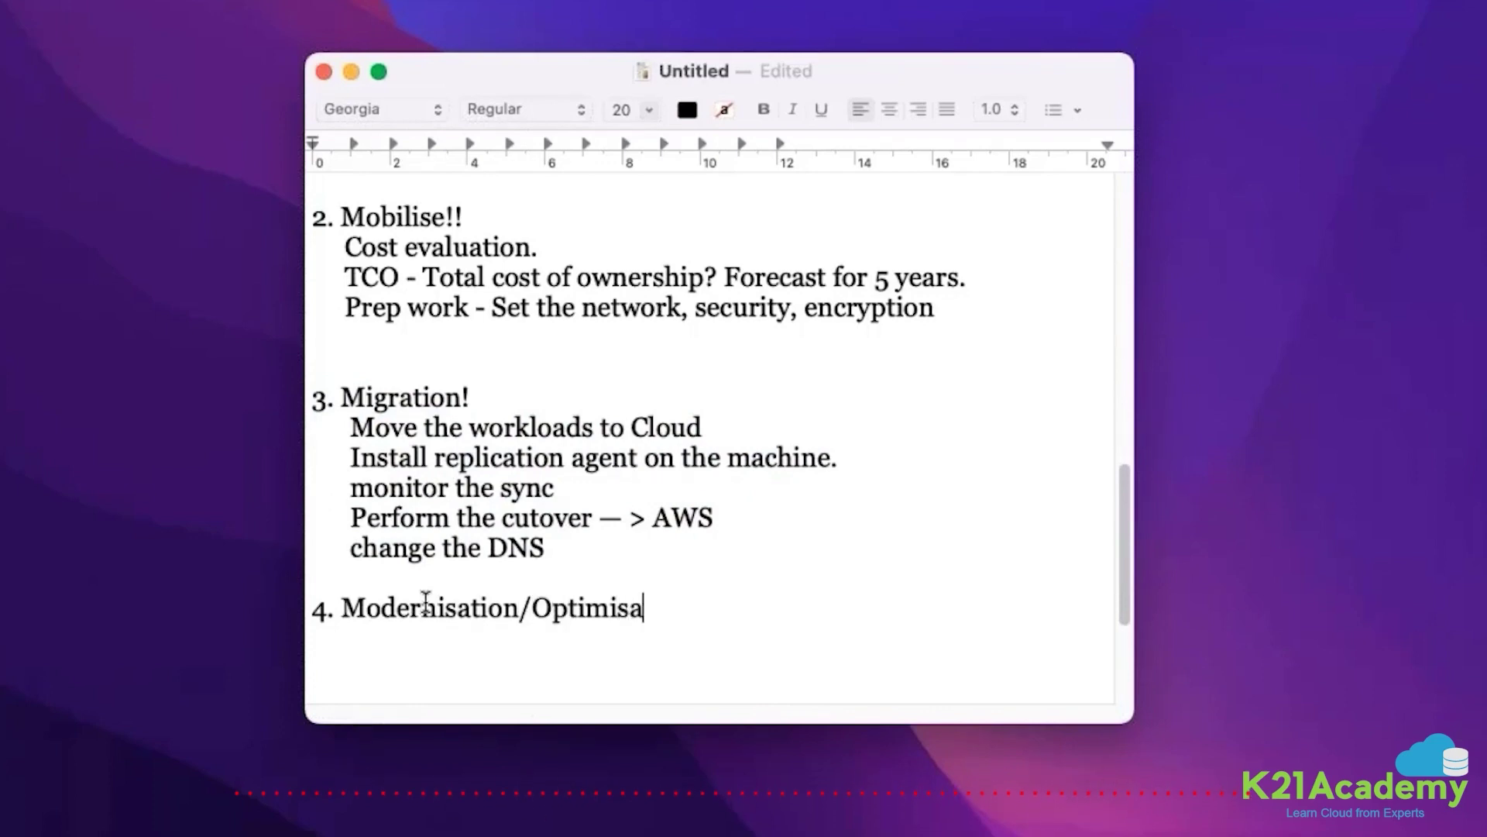
pyautogui.write('tion.')
pyautogui.press('Return')
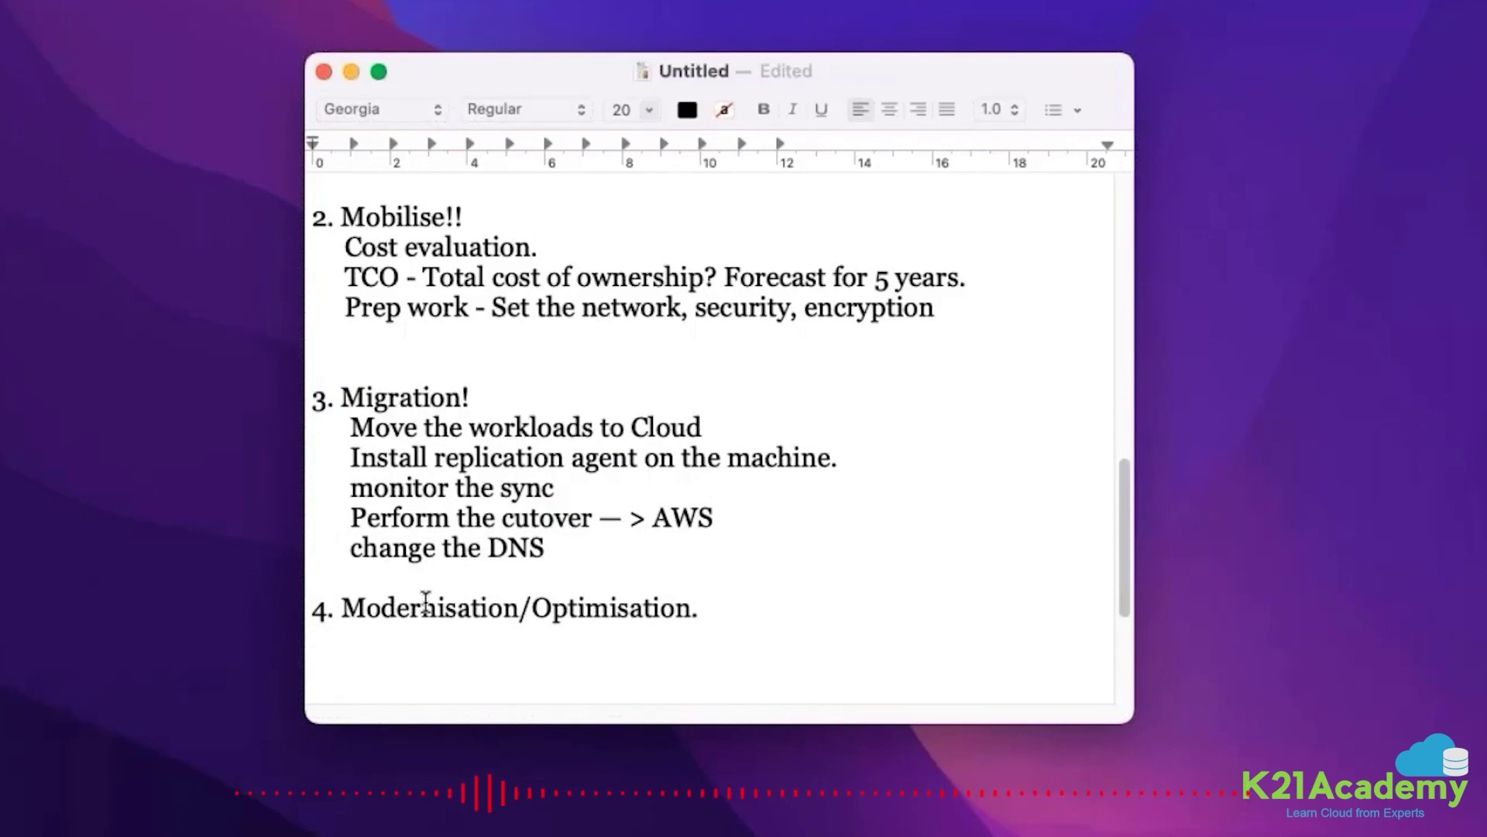
pyautogui.write('Over provi')
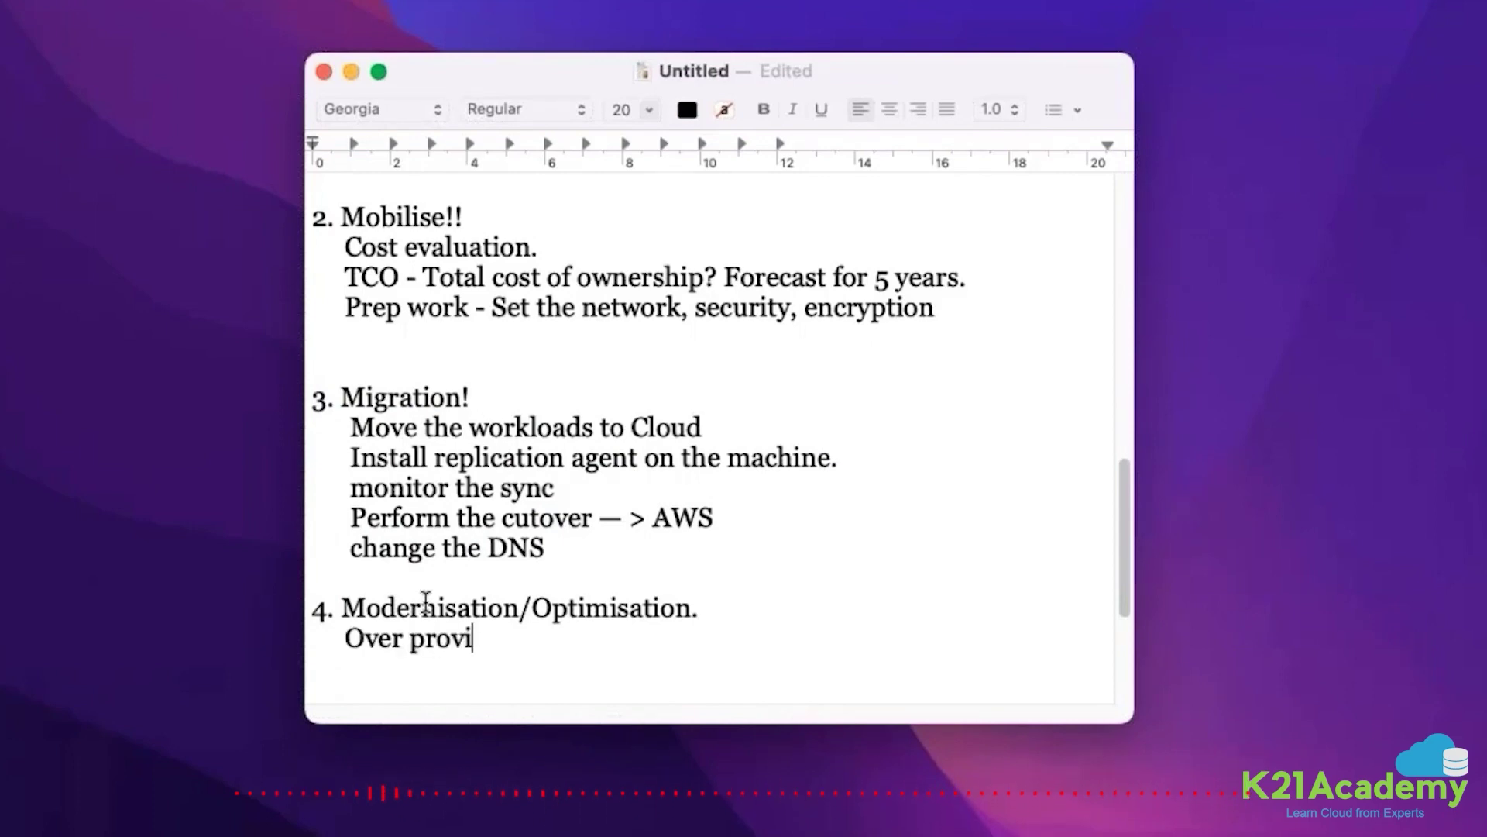
pyautogui.write('sioned')
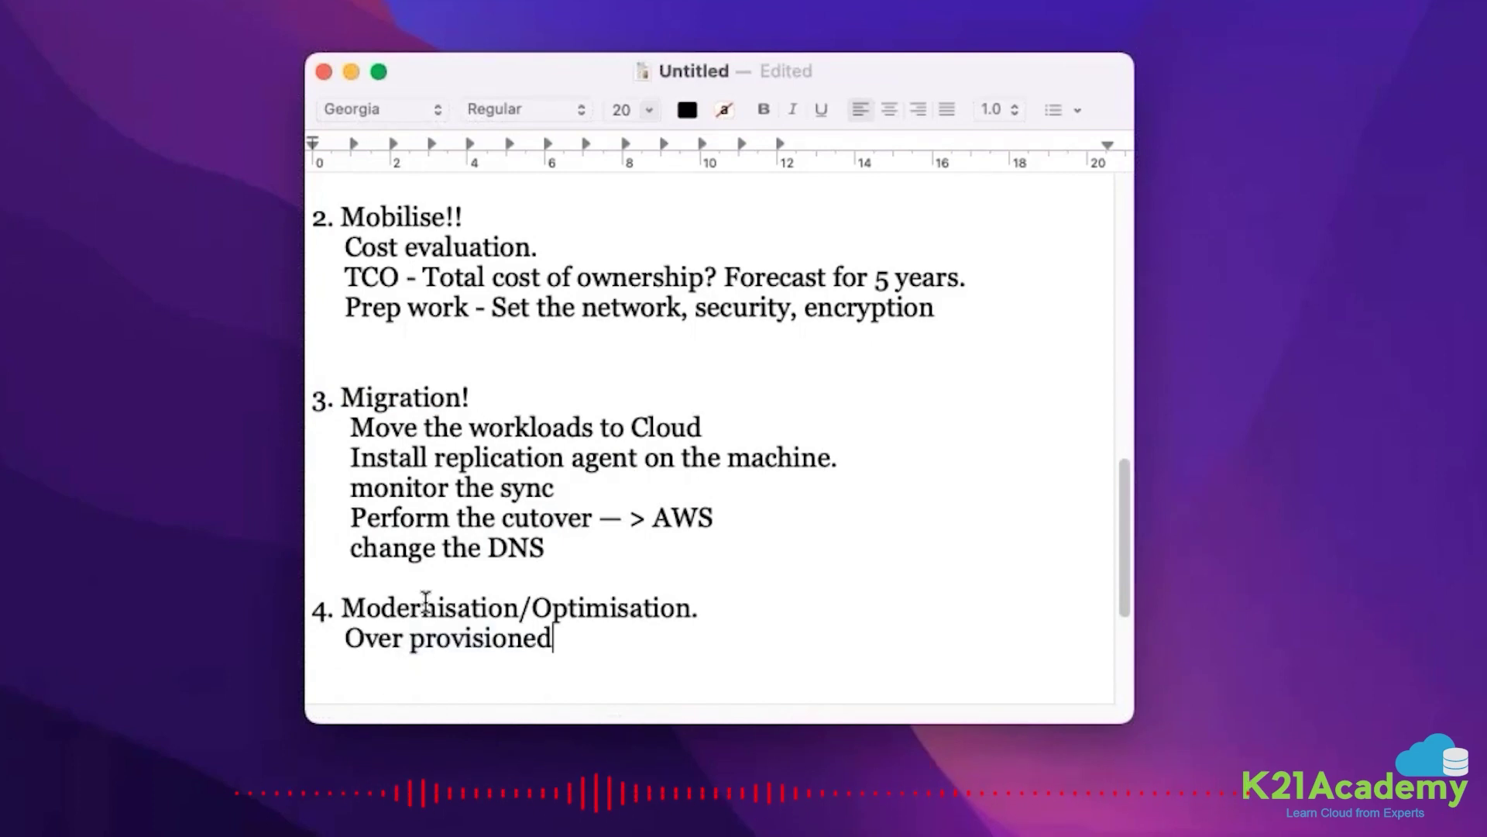
pyautogui.press('Return')
pyautogui.write('Ri')
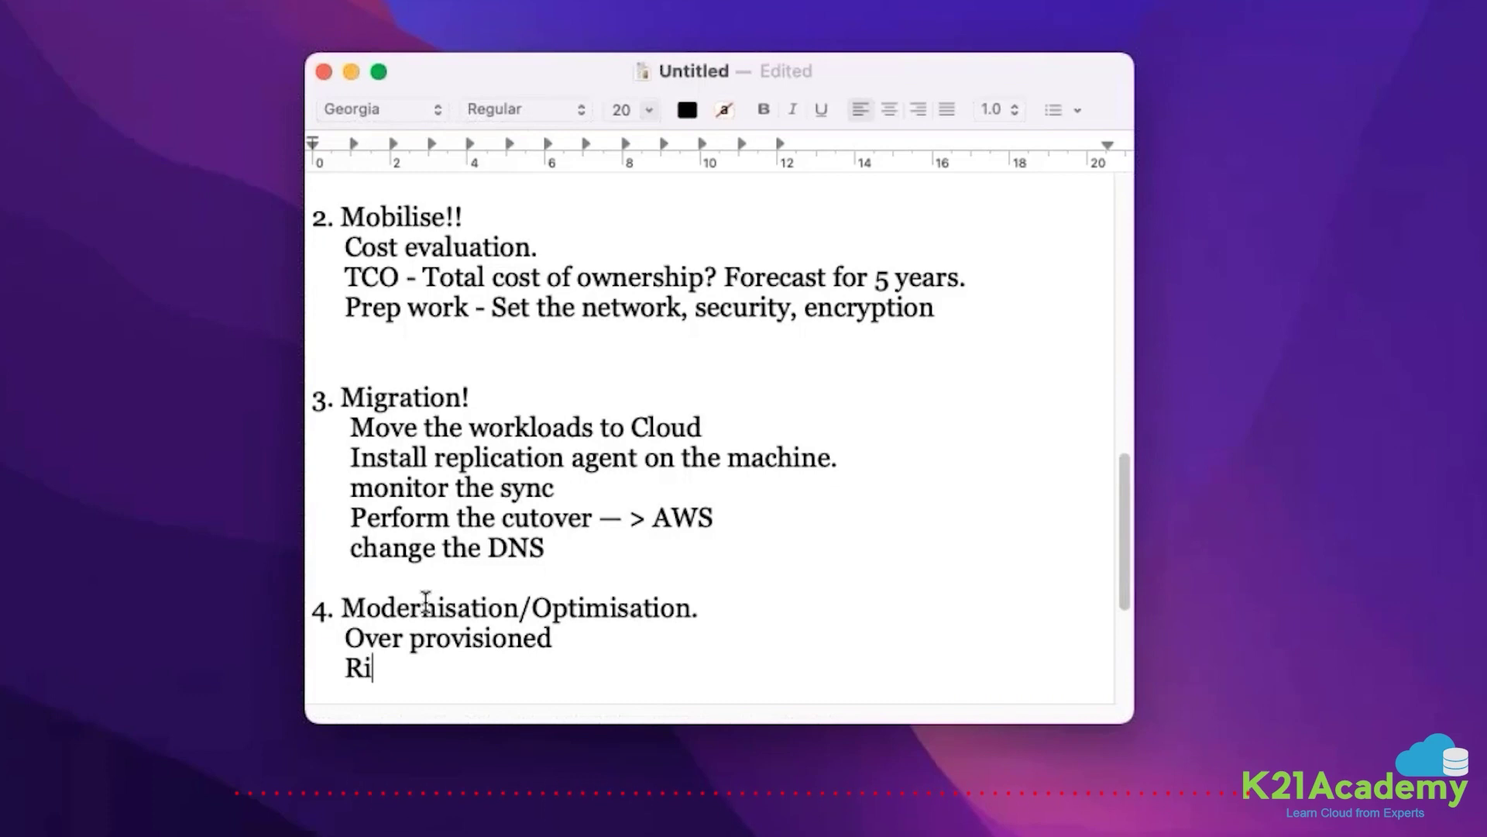
pyautogui.write('ght sizing')
pyautogui.press('Return')
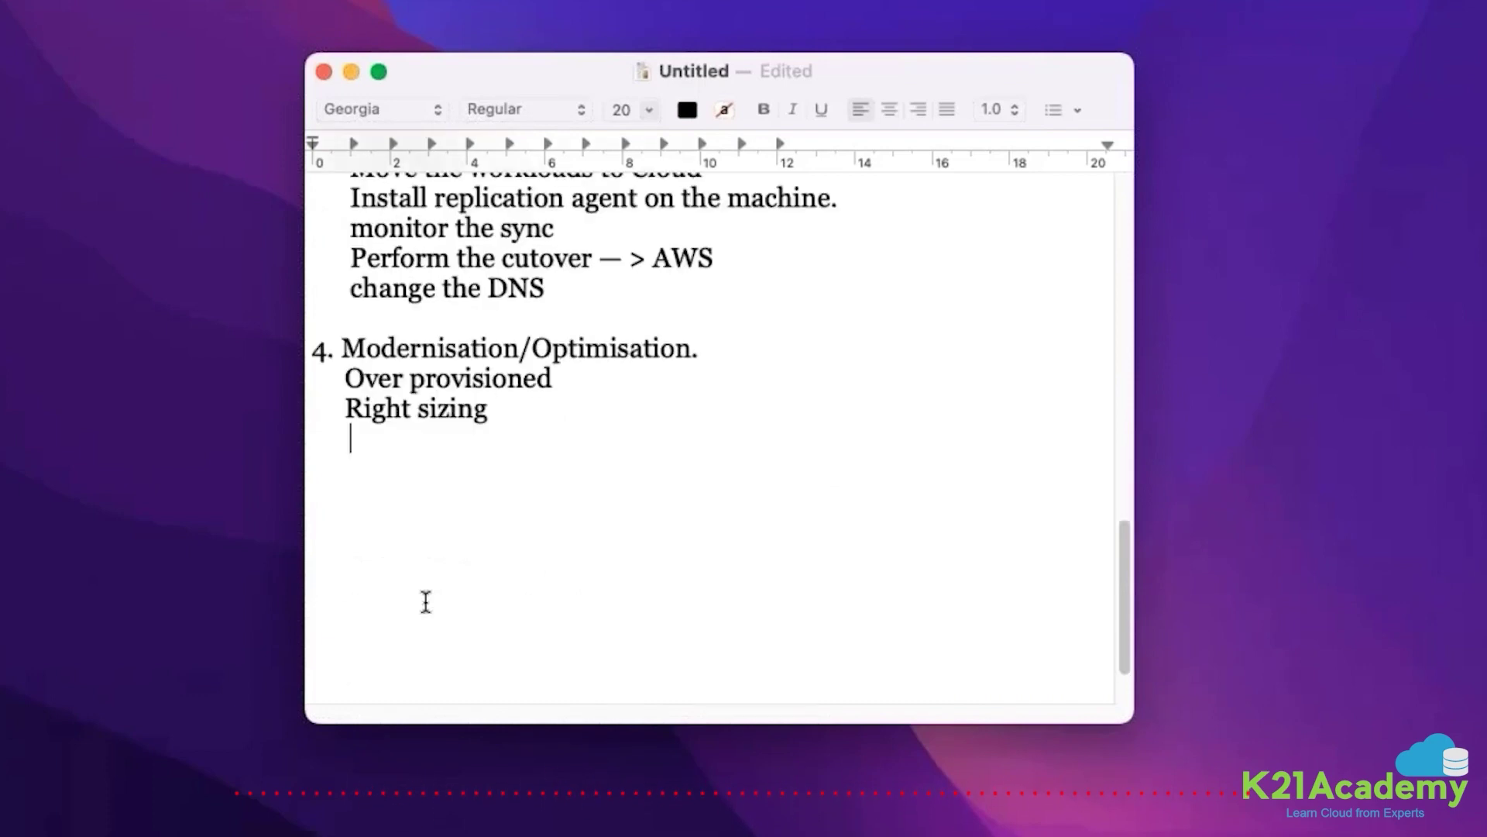
pyautogui.write('Enable mo')
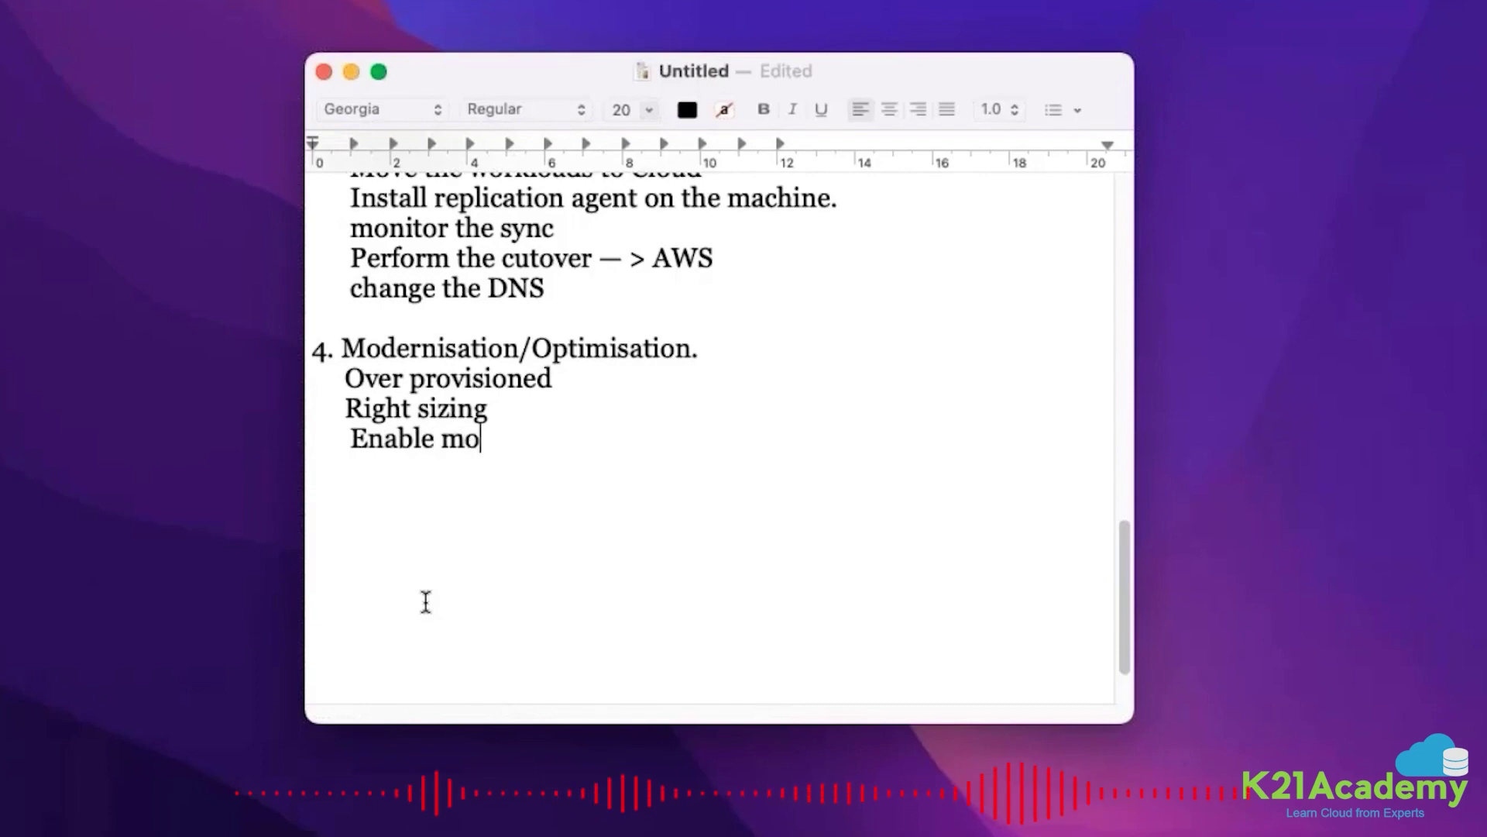
pyautogui.write('nitoring')
pyautogui.press('Return')
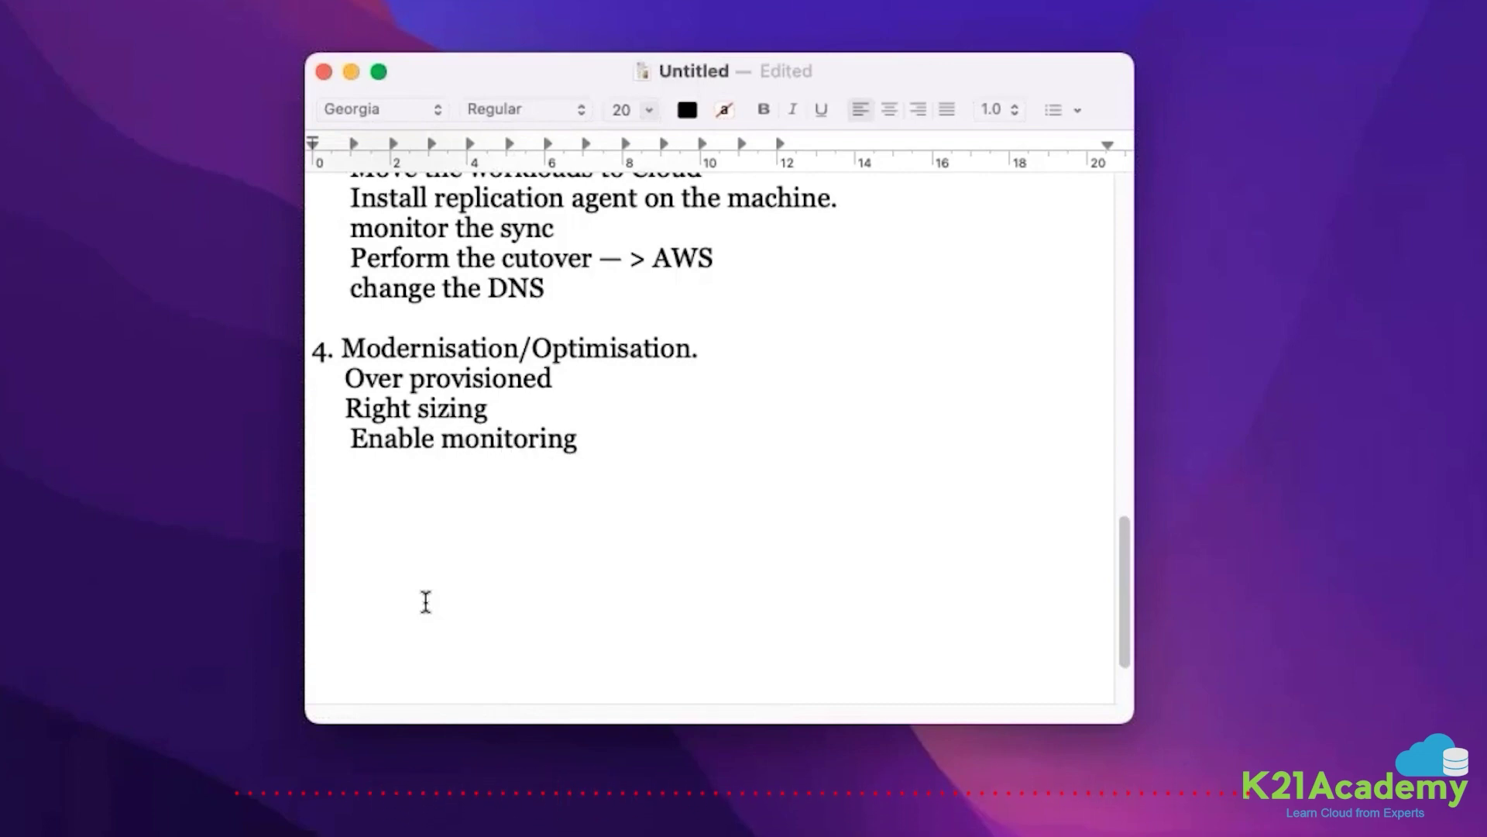
pyautogui.write('Moderni')
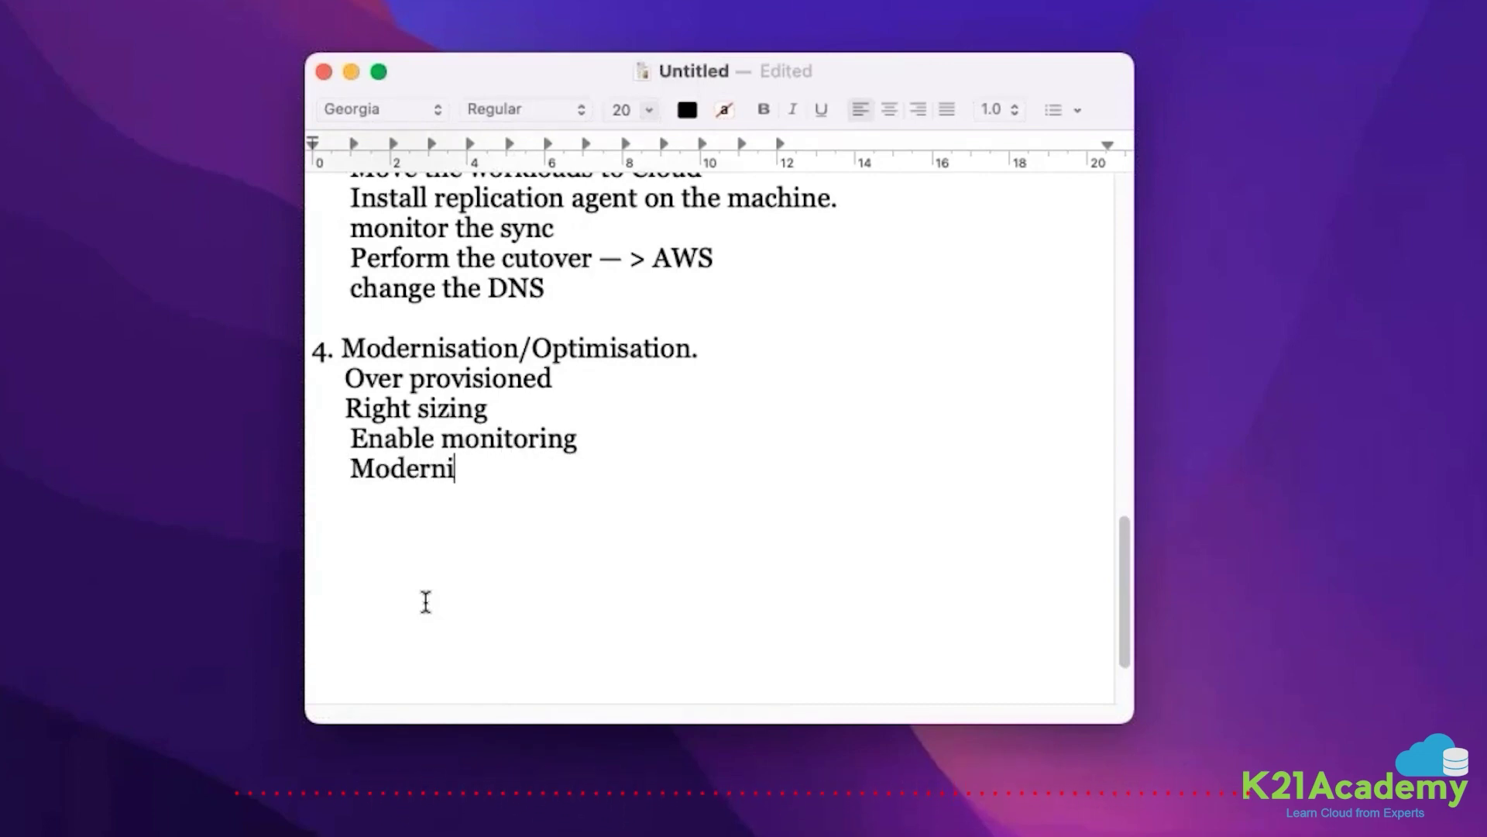
pyautogui.write('se the workload, ')
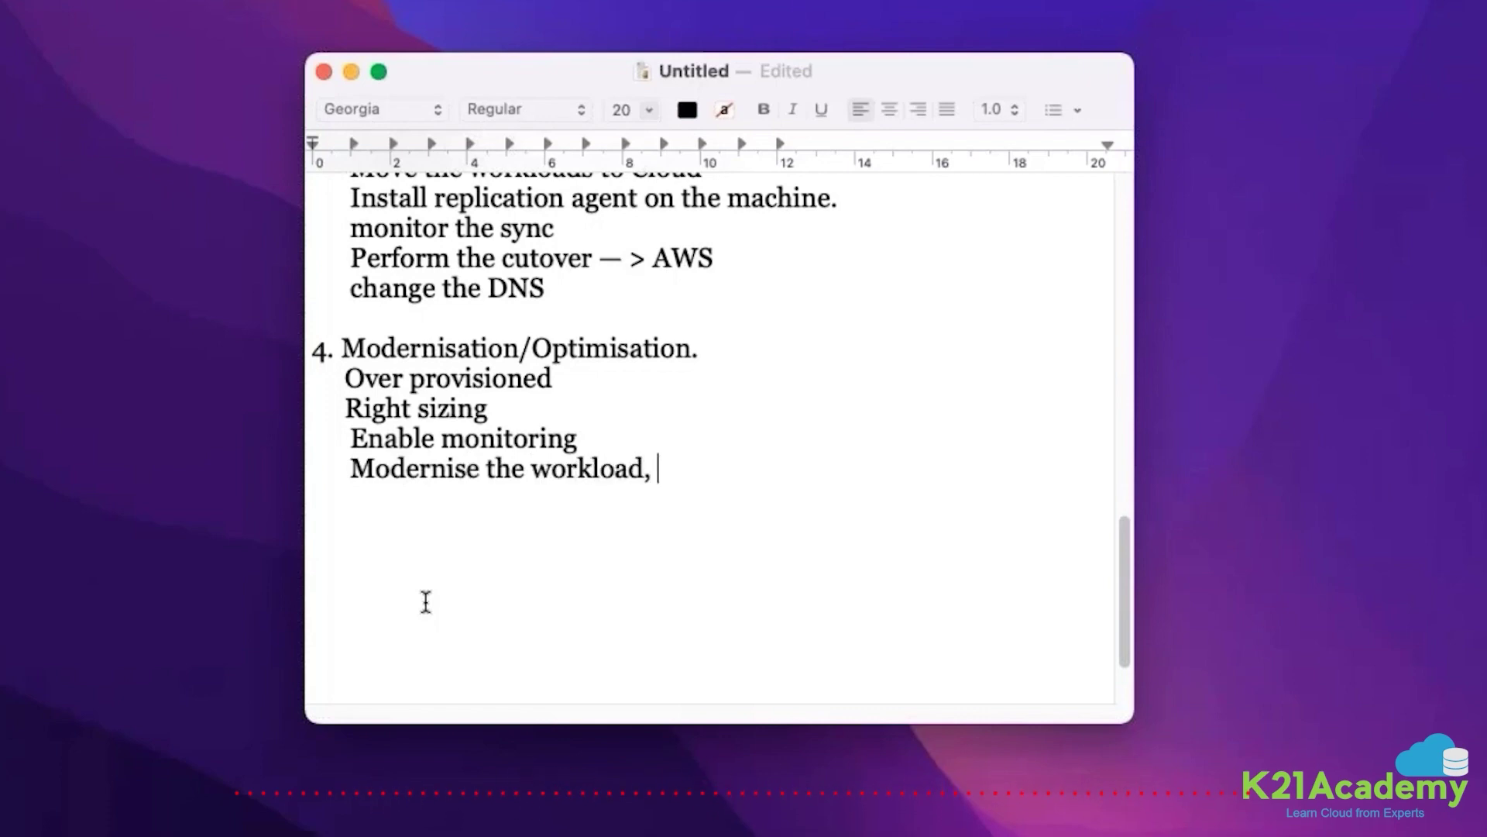
pyautogui.write('— Containers/')
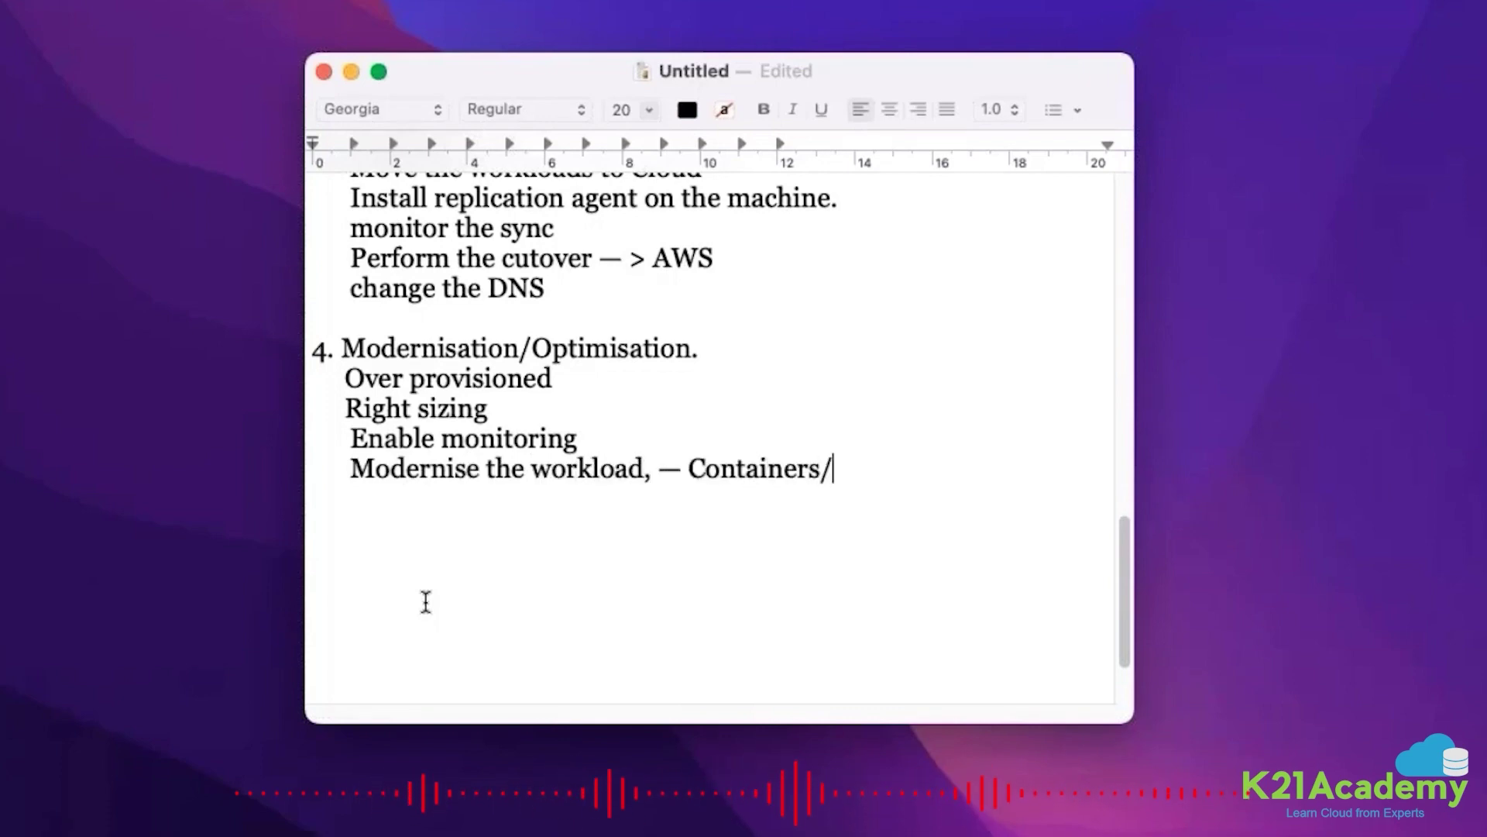
pyautogui.write('RDS')
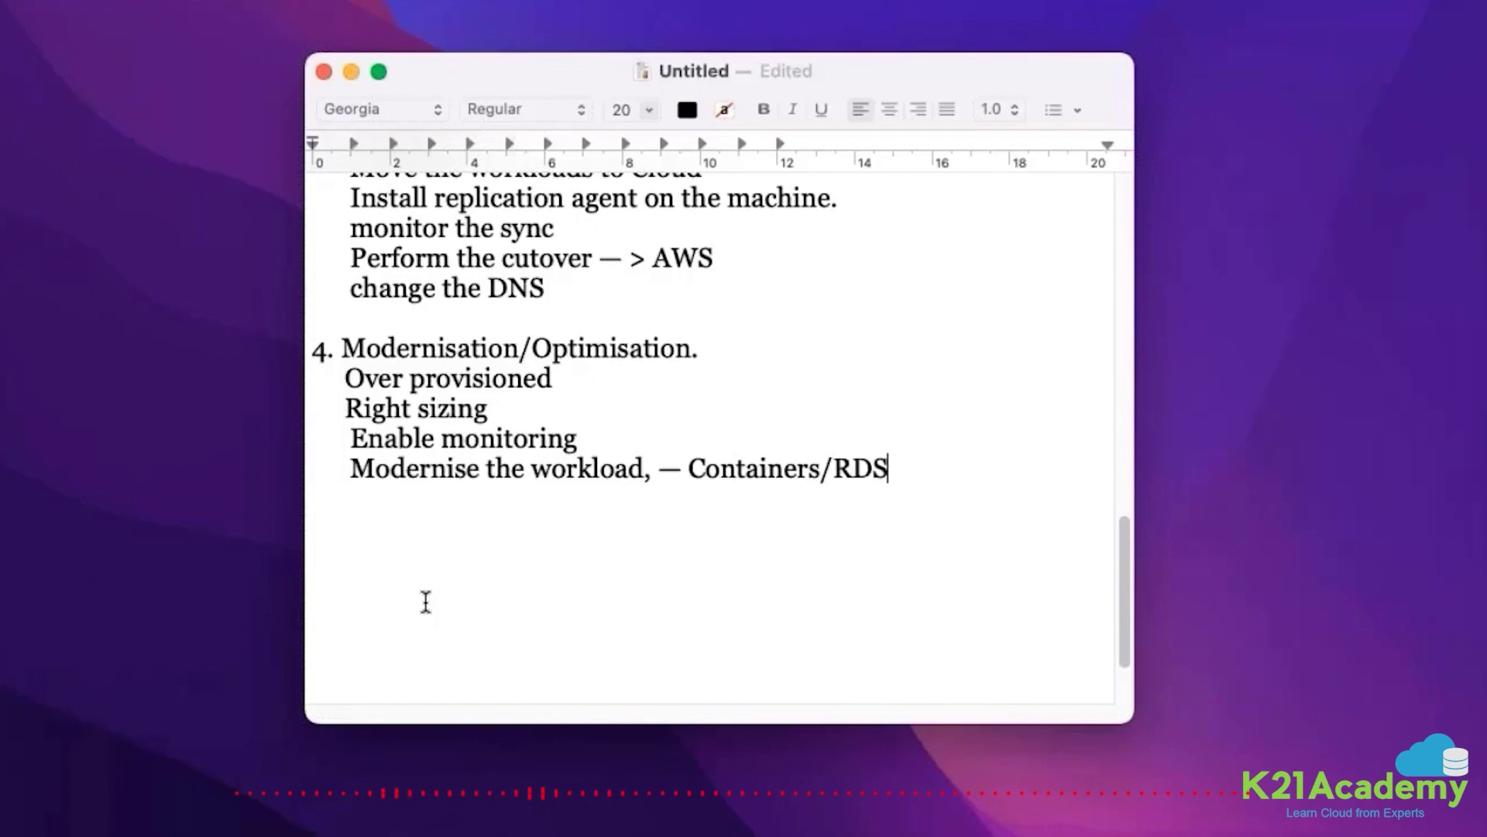
pyautogui.write('/')
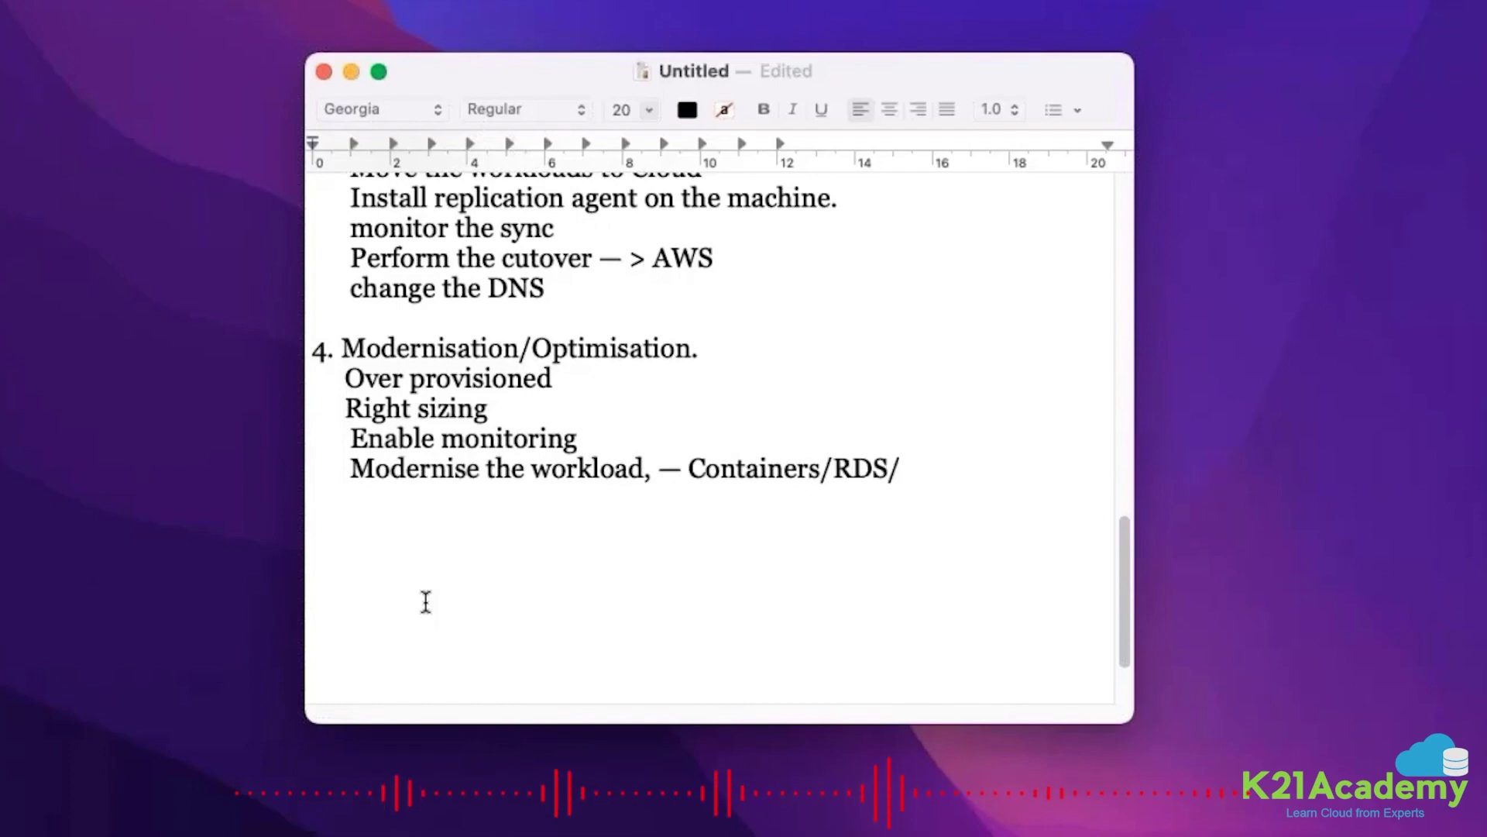
pyautogui.write('Kubern')
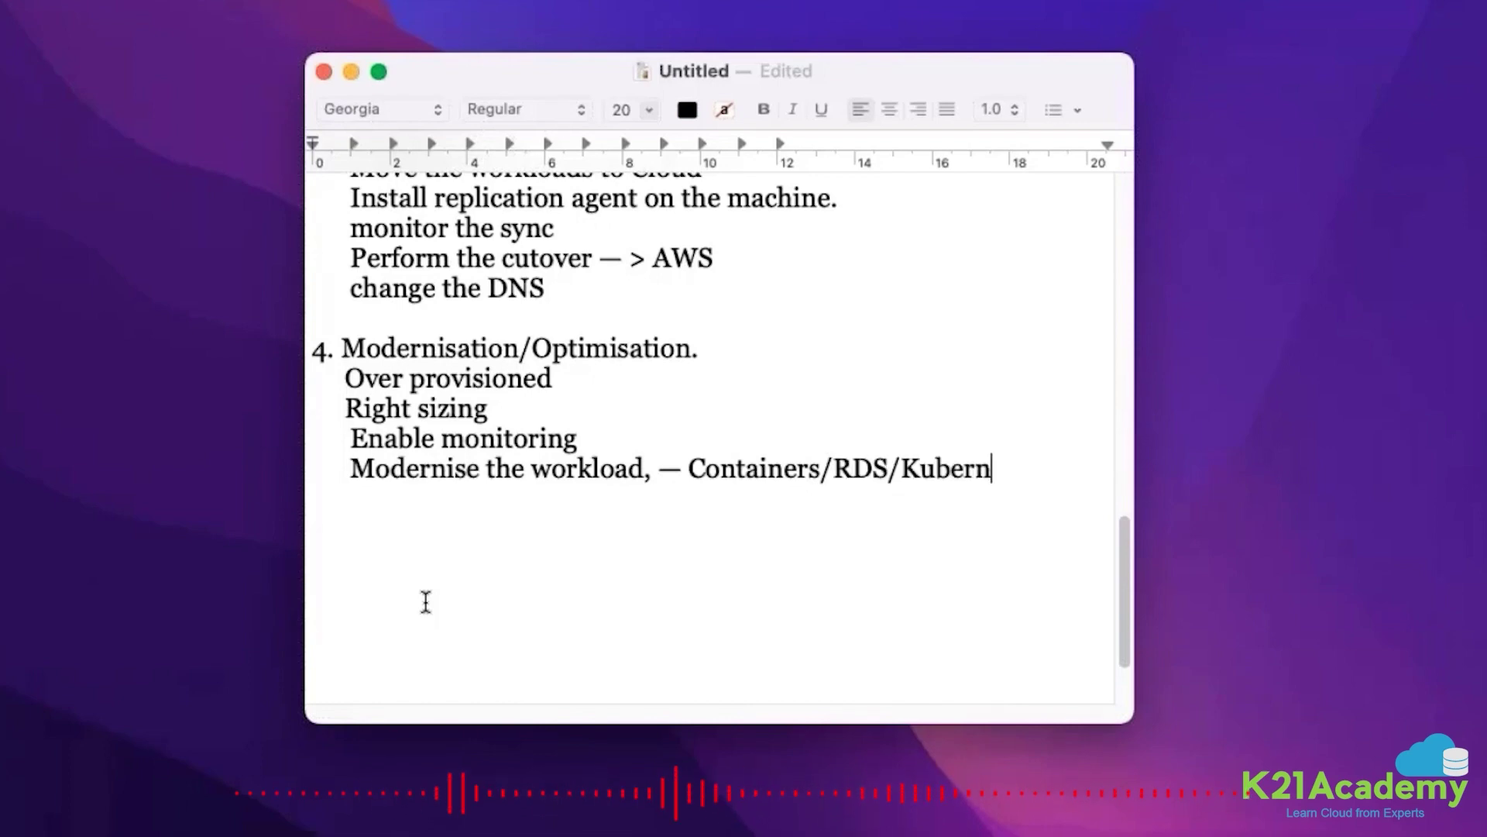
pyautogui.write('etes')
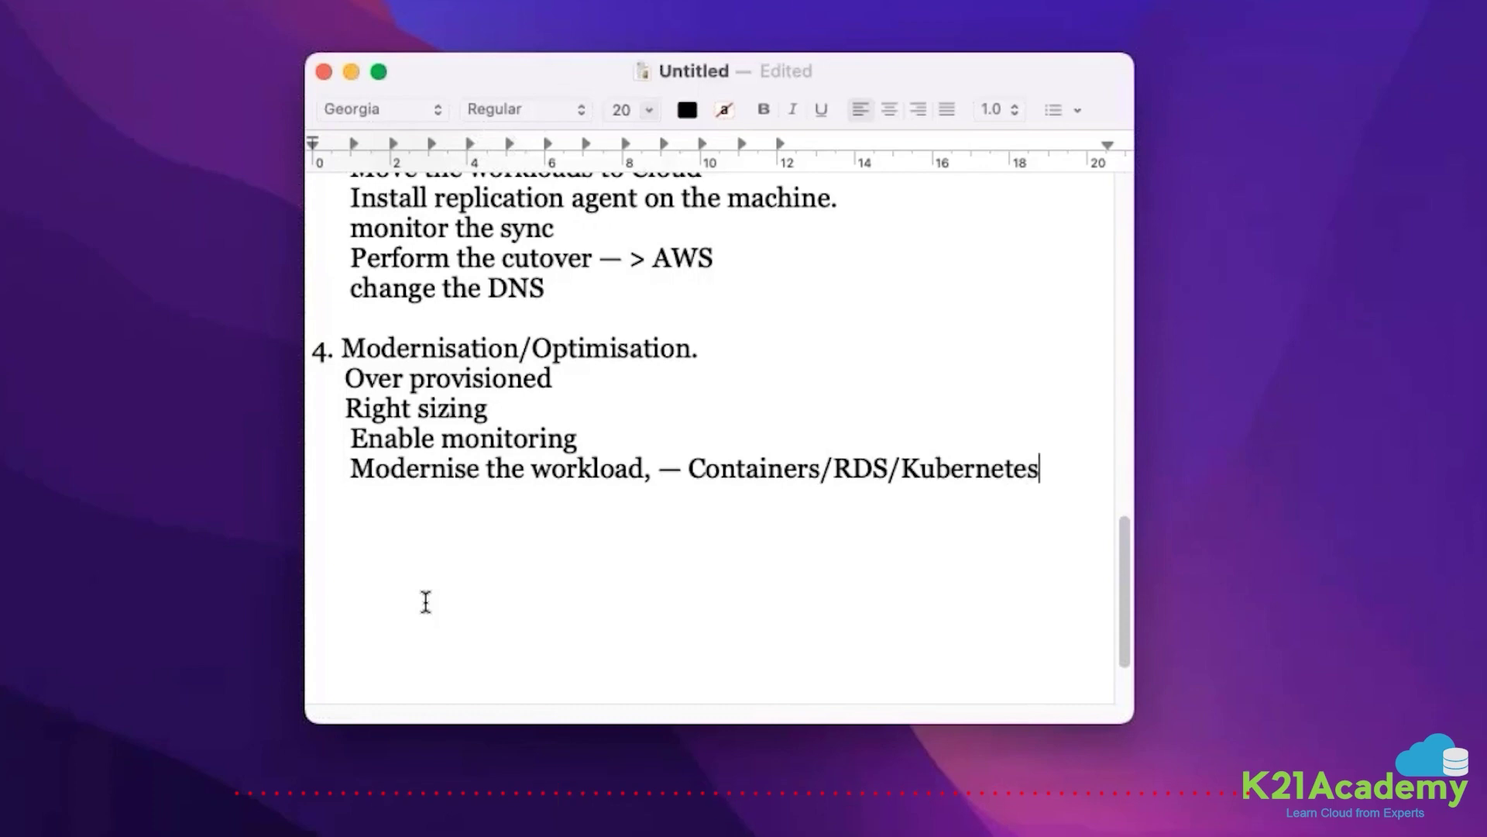
pyautogui.press('Return')
pyautogui.press('Return')
pyautogui.scroll(5, 561, 544)
pyautogui.scroll(5, 561, 544)
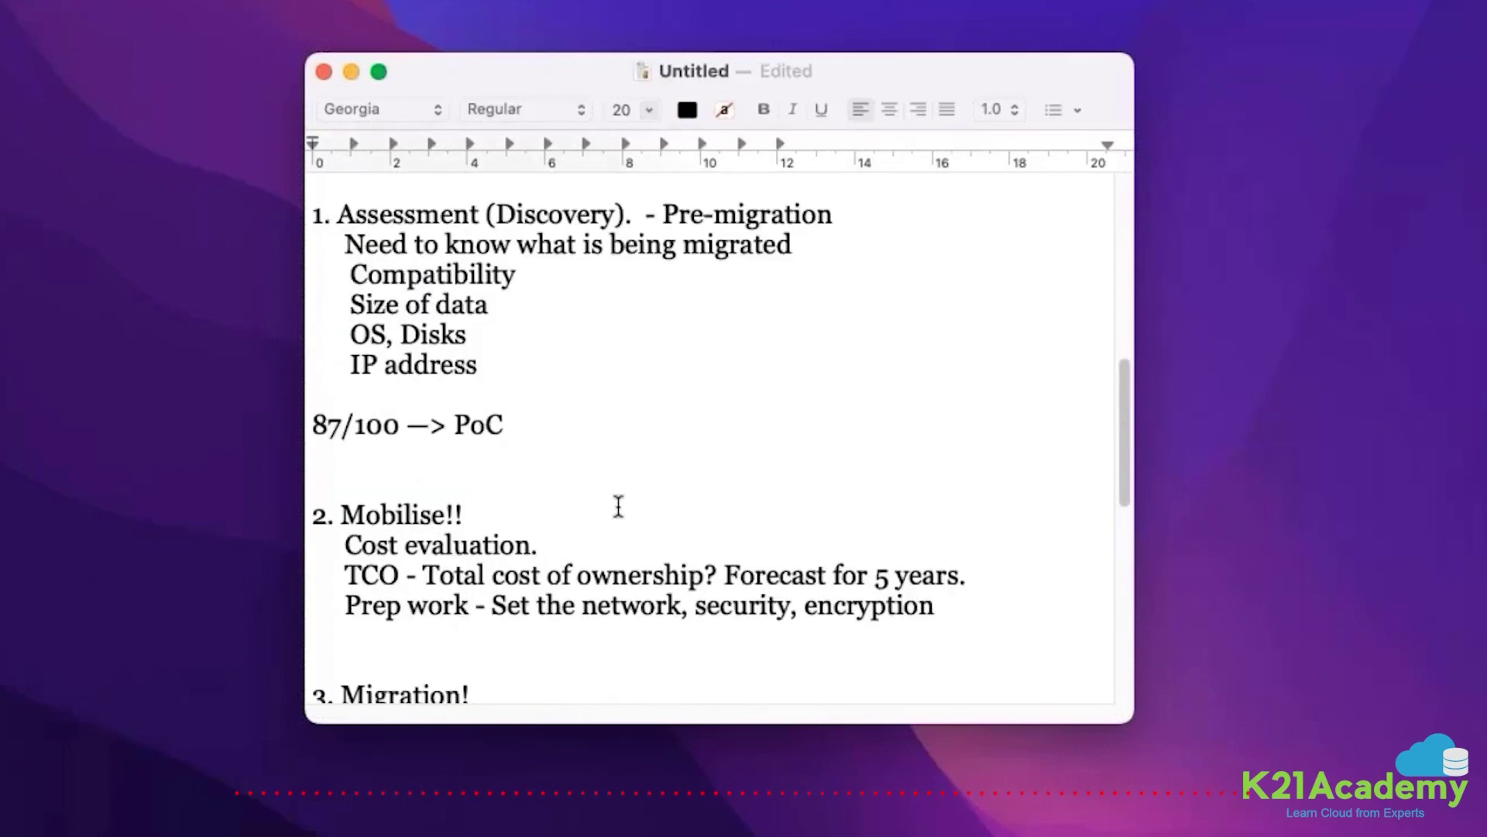
pyautogui.scroll(-5, 569, 415)
pyautogui.scroll(-5, 523, 465)
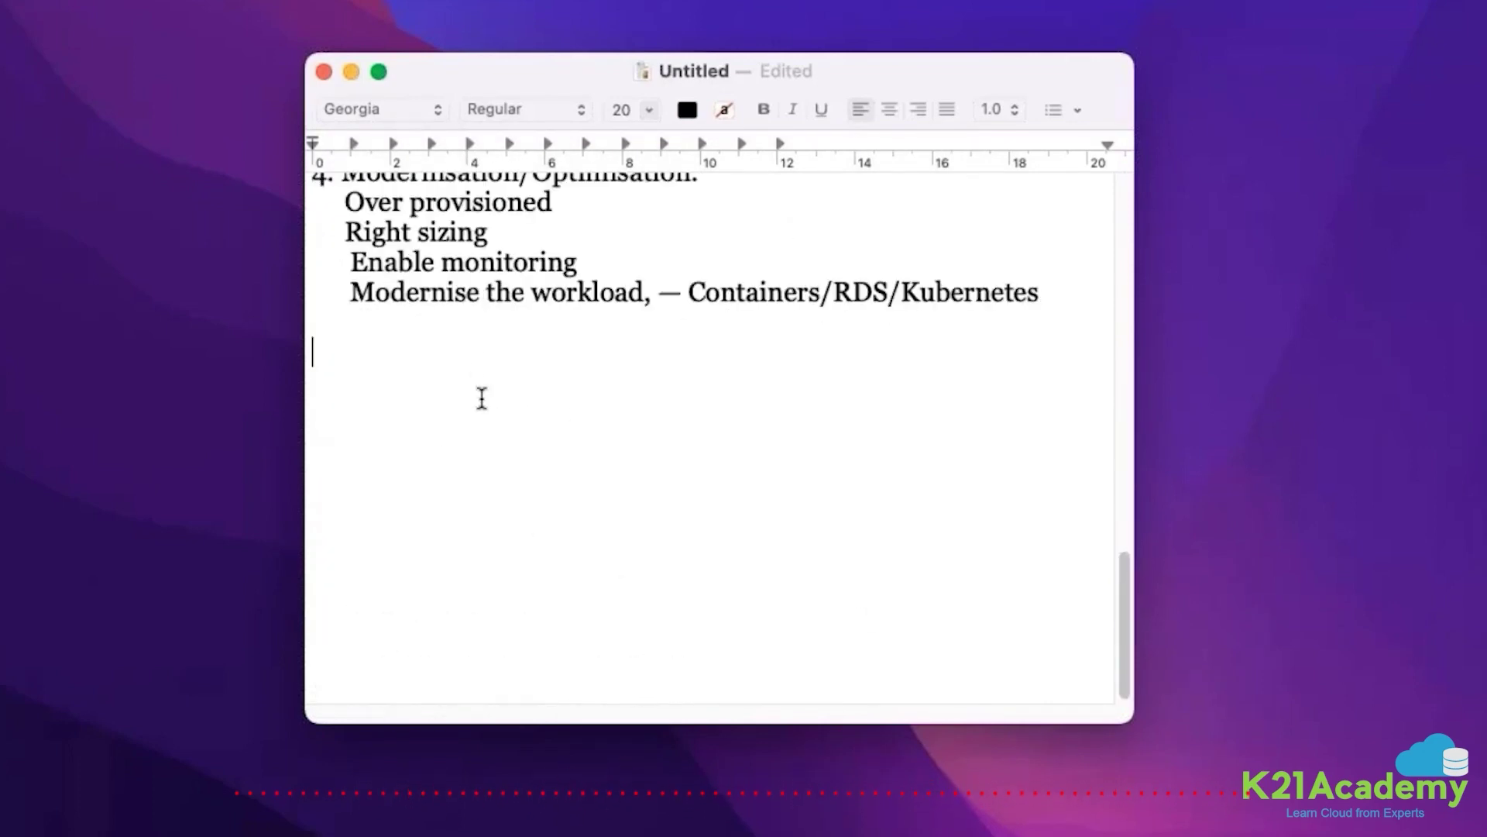
pyautogui.write('Sta')
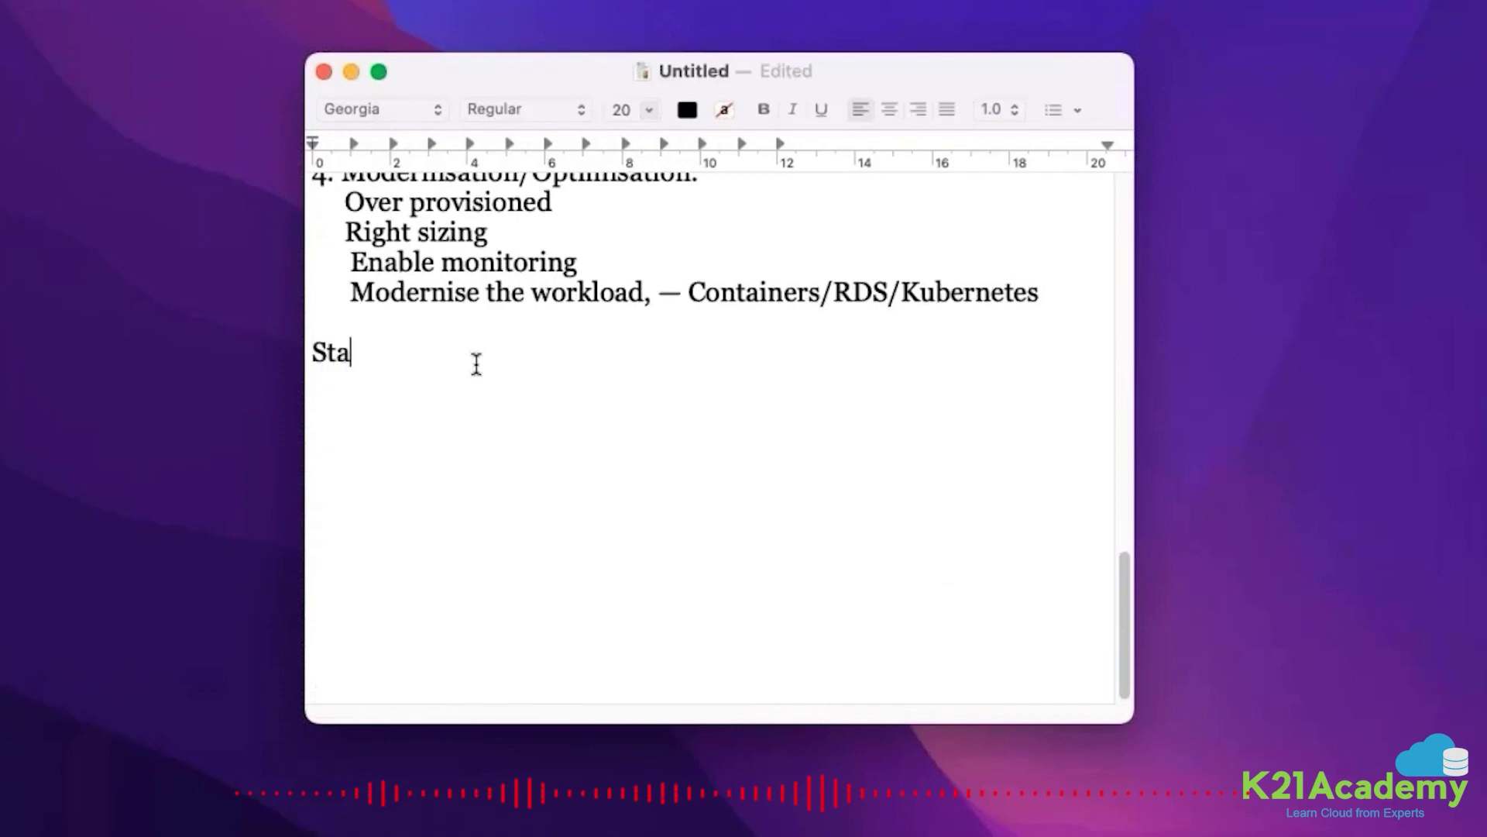
pyautogui.write('ges')
# - Add a Stages heading with indented lines Asses, Mobilise, Migrate, Modernise/Optimise, then position before Stages
pyautogui.press('Return')
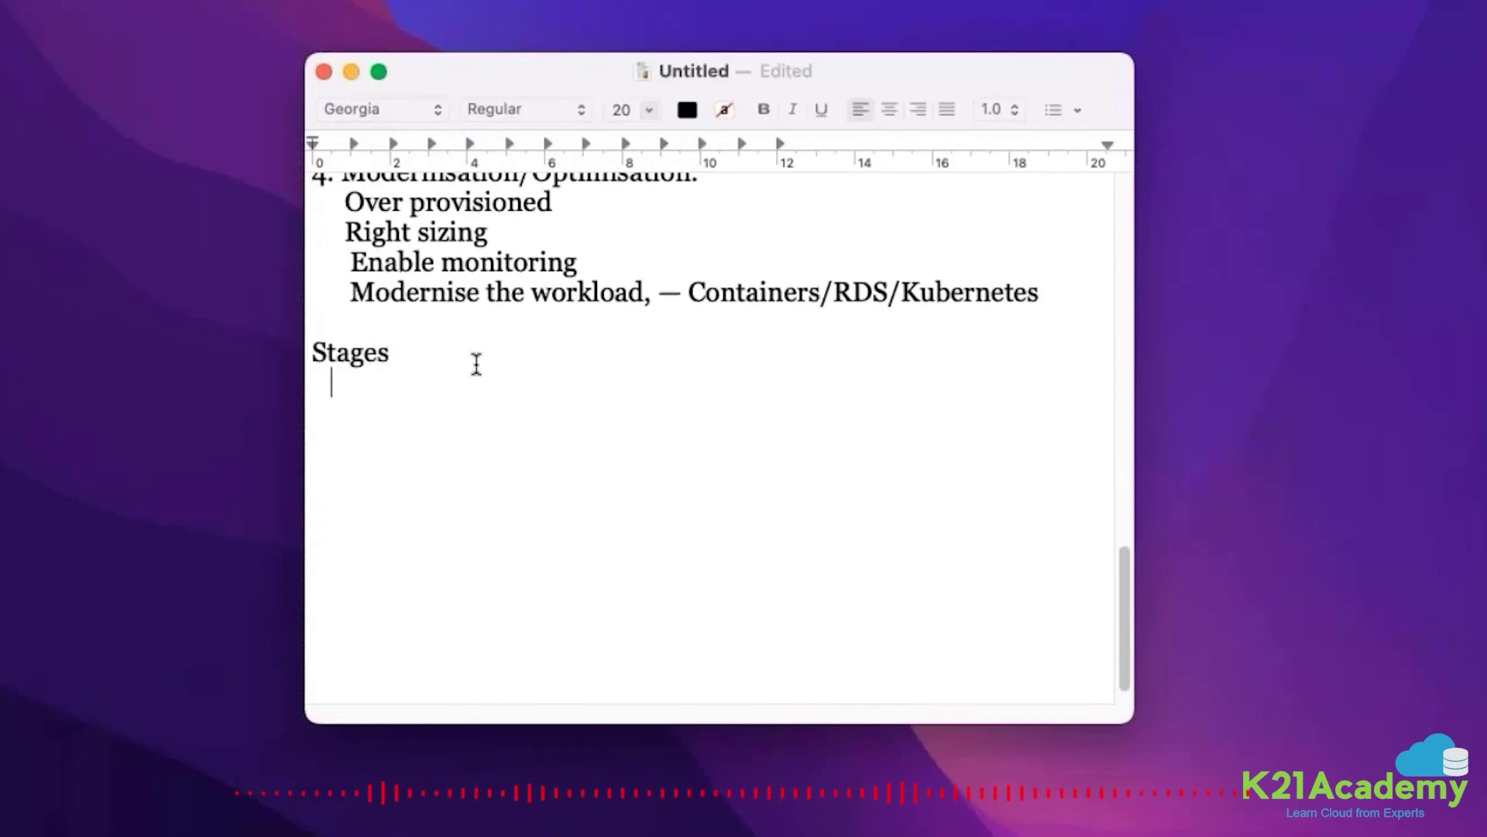
pyautogui.write('Asses')
pyautogui.press('Return')
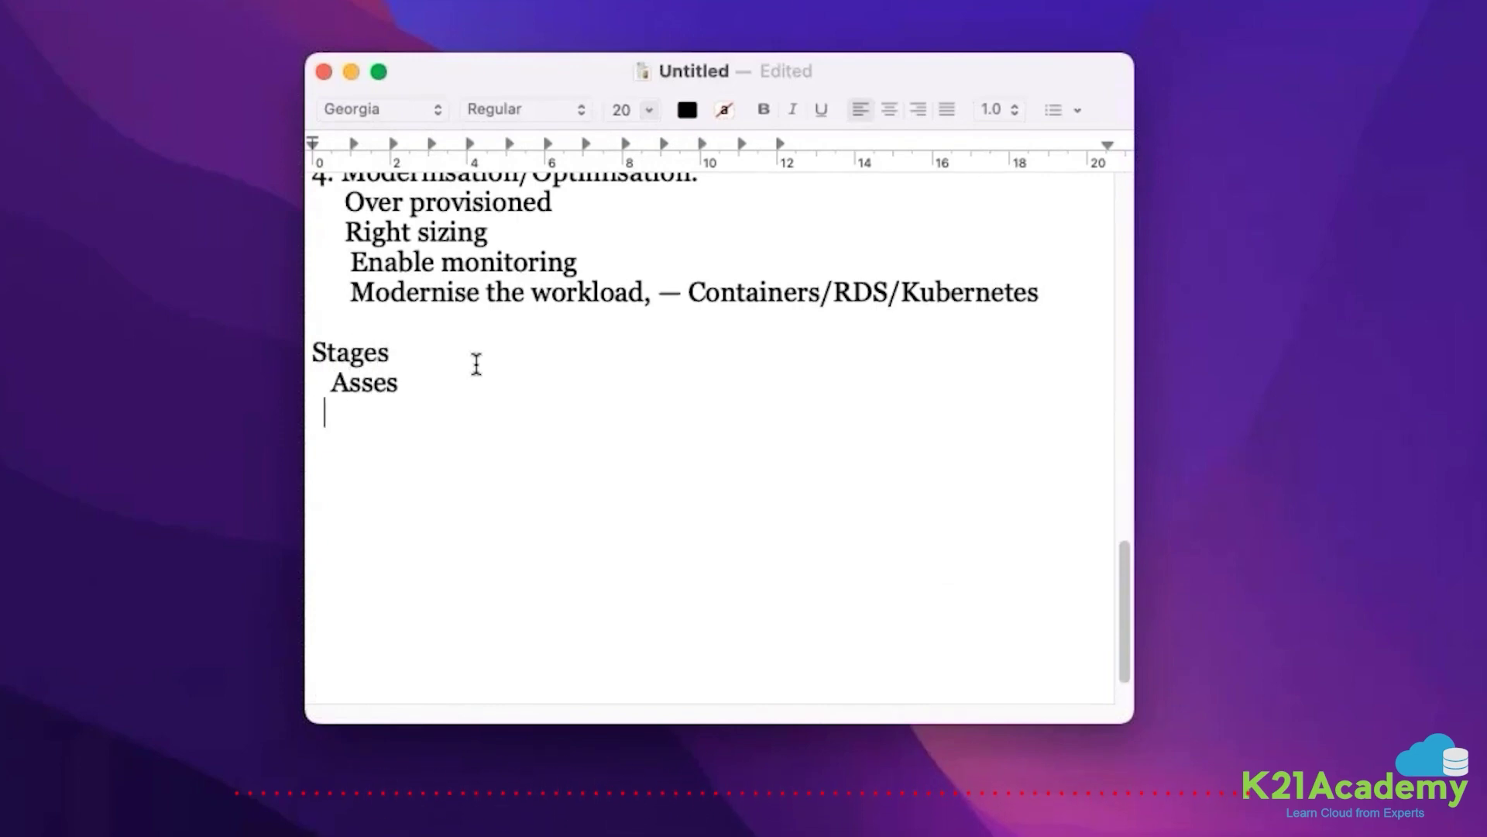
pyautogui.write('Mobilise')
pyautogui.press('Return')
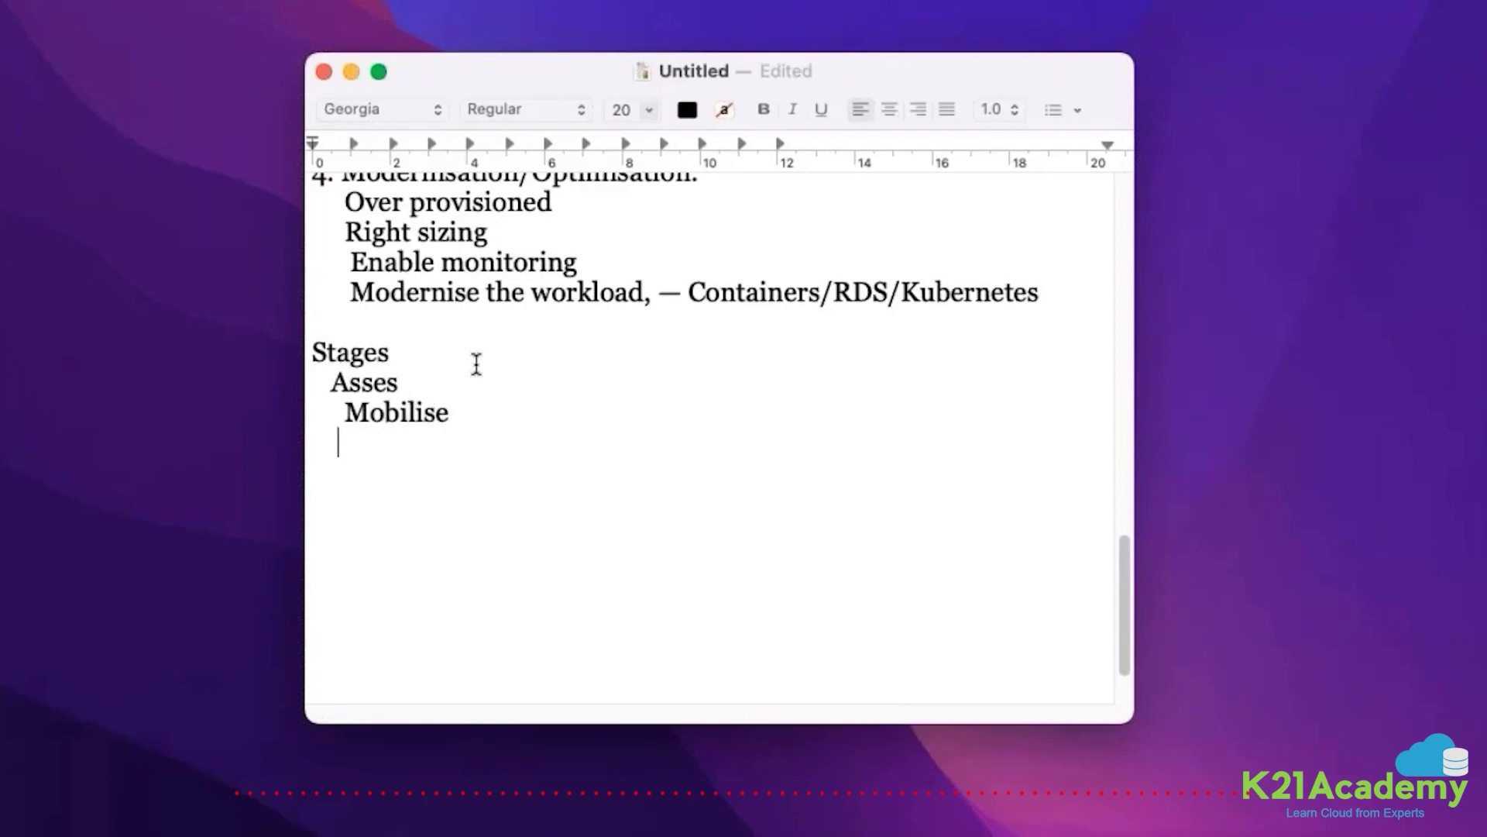
pyautogui.write('Migrate')
pyautogui.press('Return')
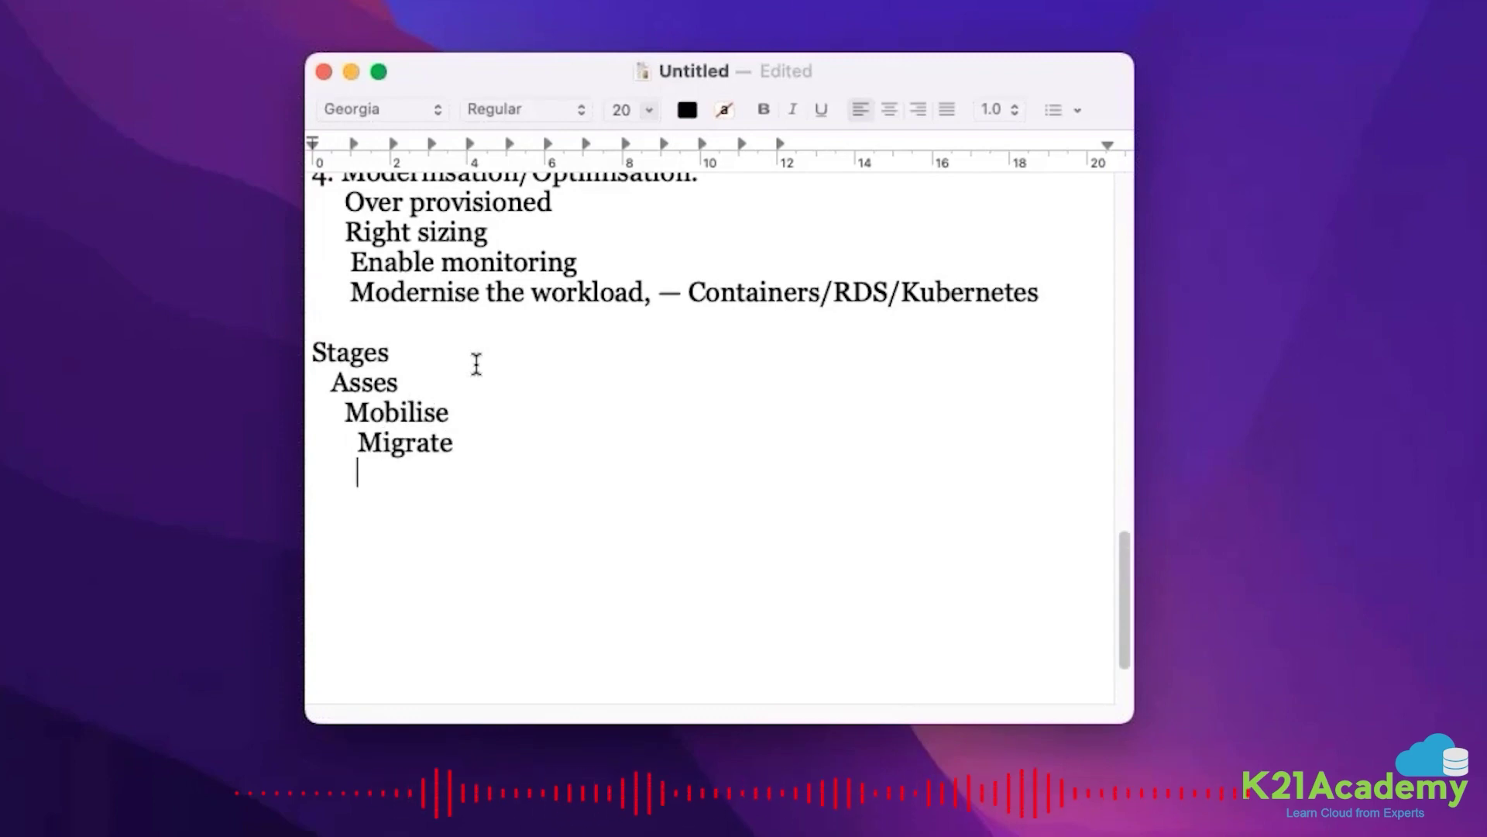
pyautogui.write('Moder')
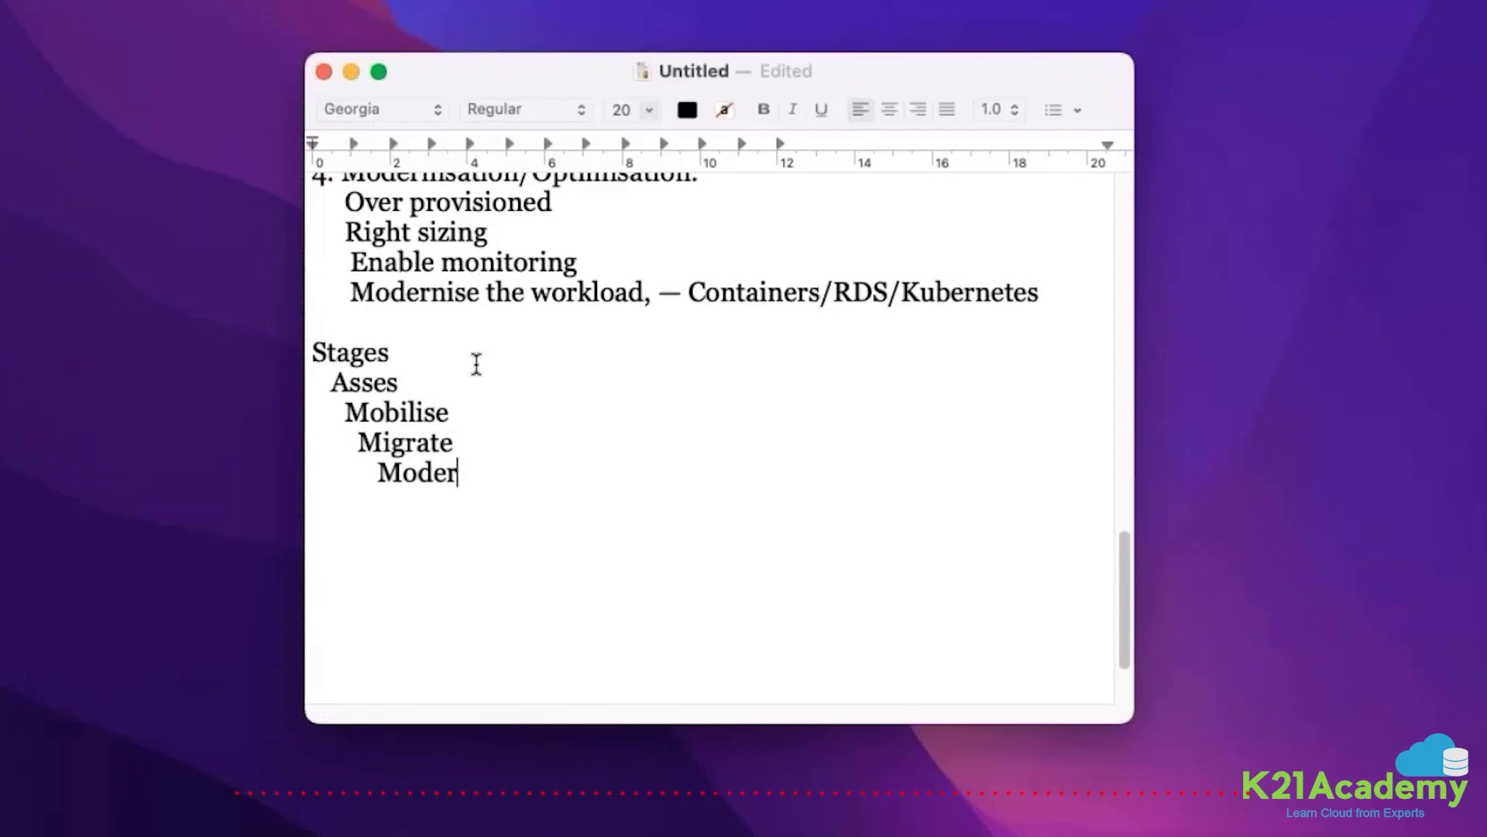
pyautogui.write('nise/Optimise.')
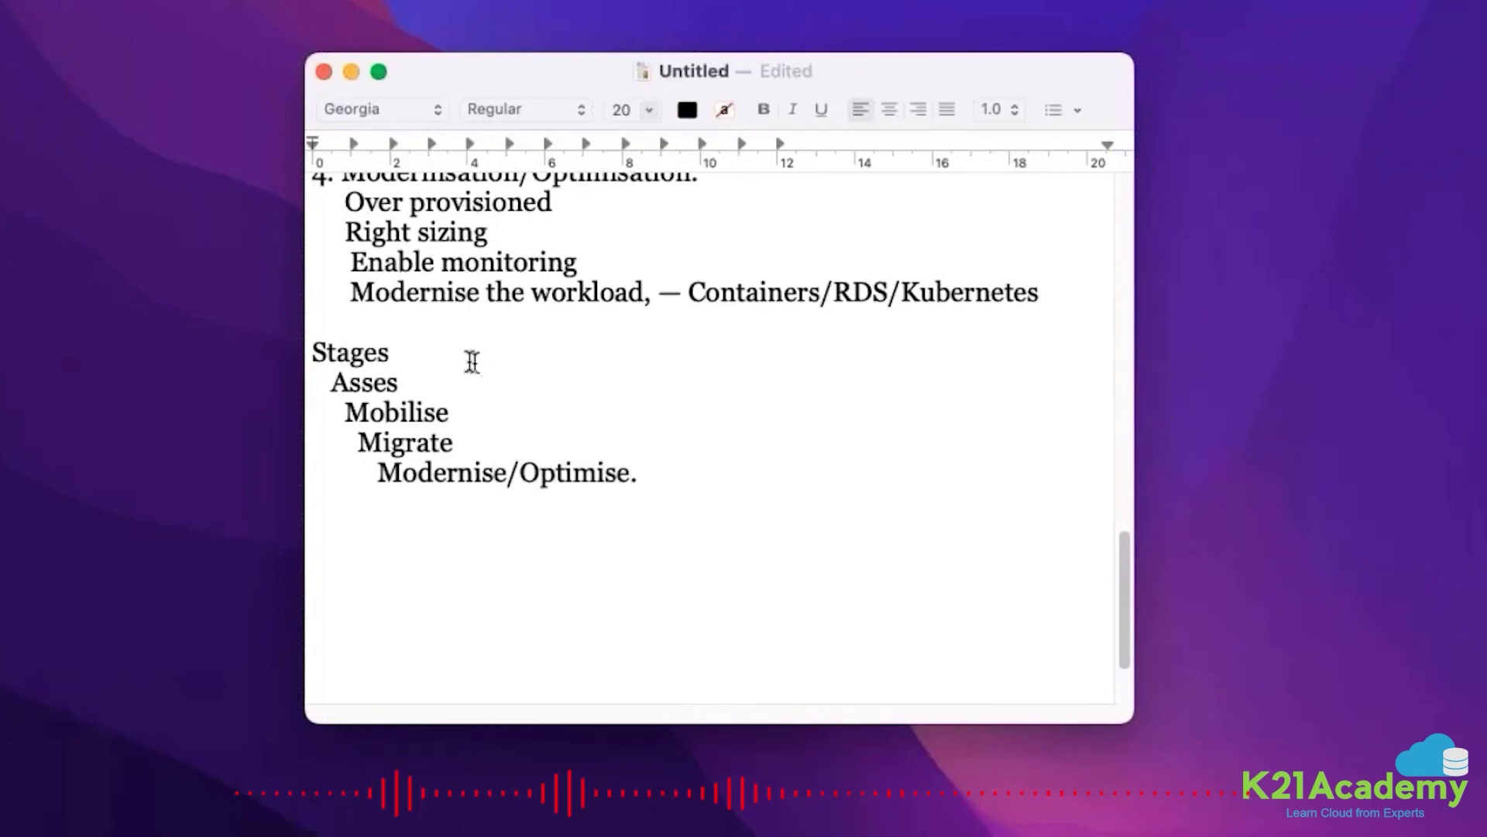
pyautogui.moveTo(672, 495); pyautogui.dragTo(304, 390)
pyautogui.click(313, 351)
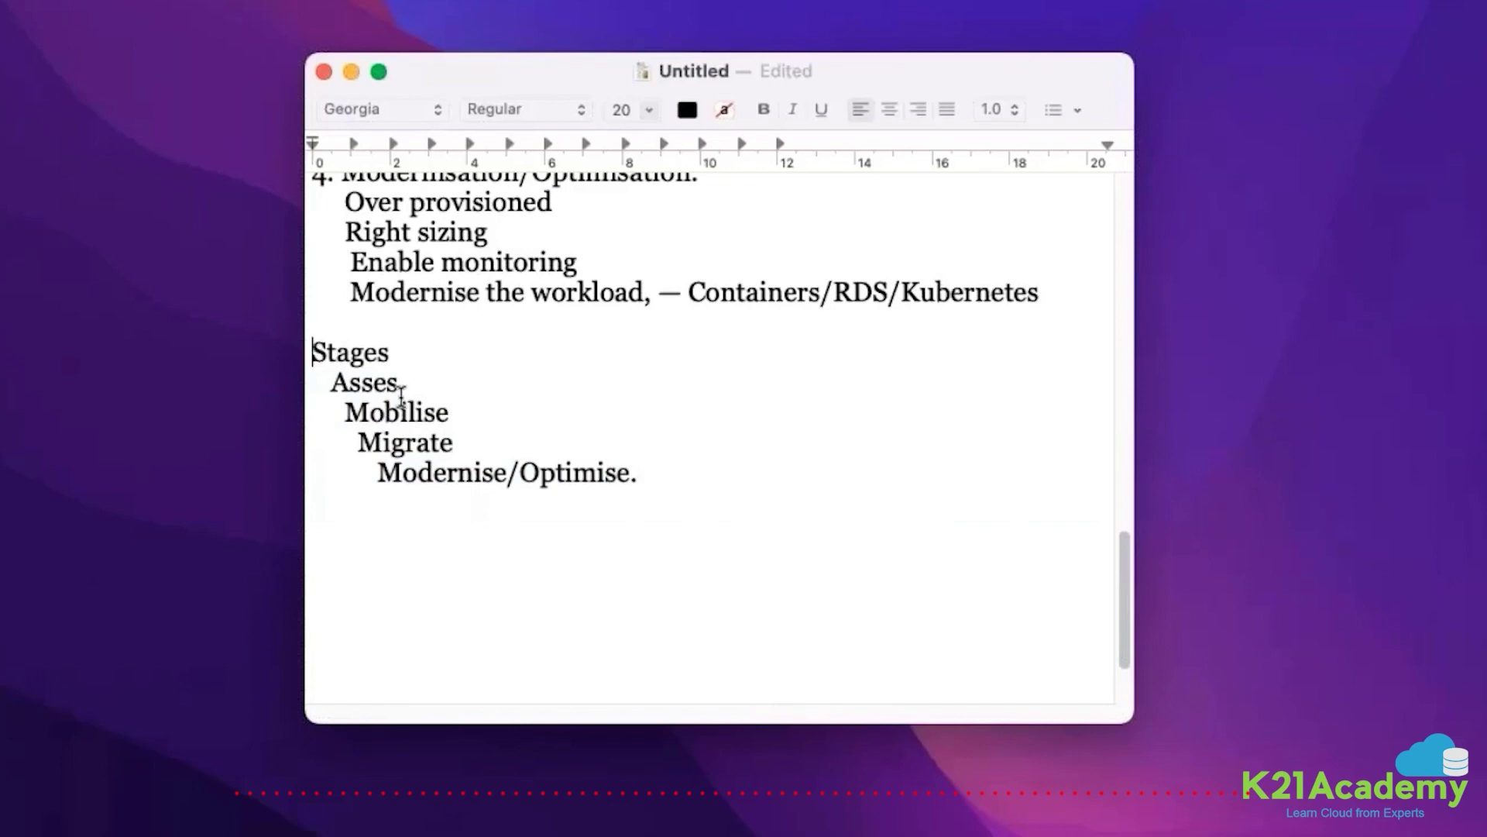
pyautogui.write('4')
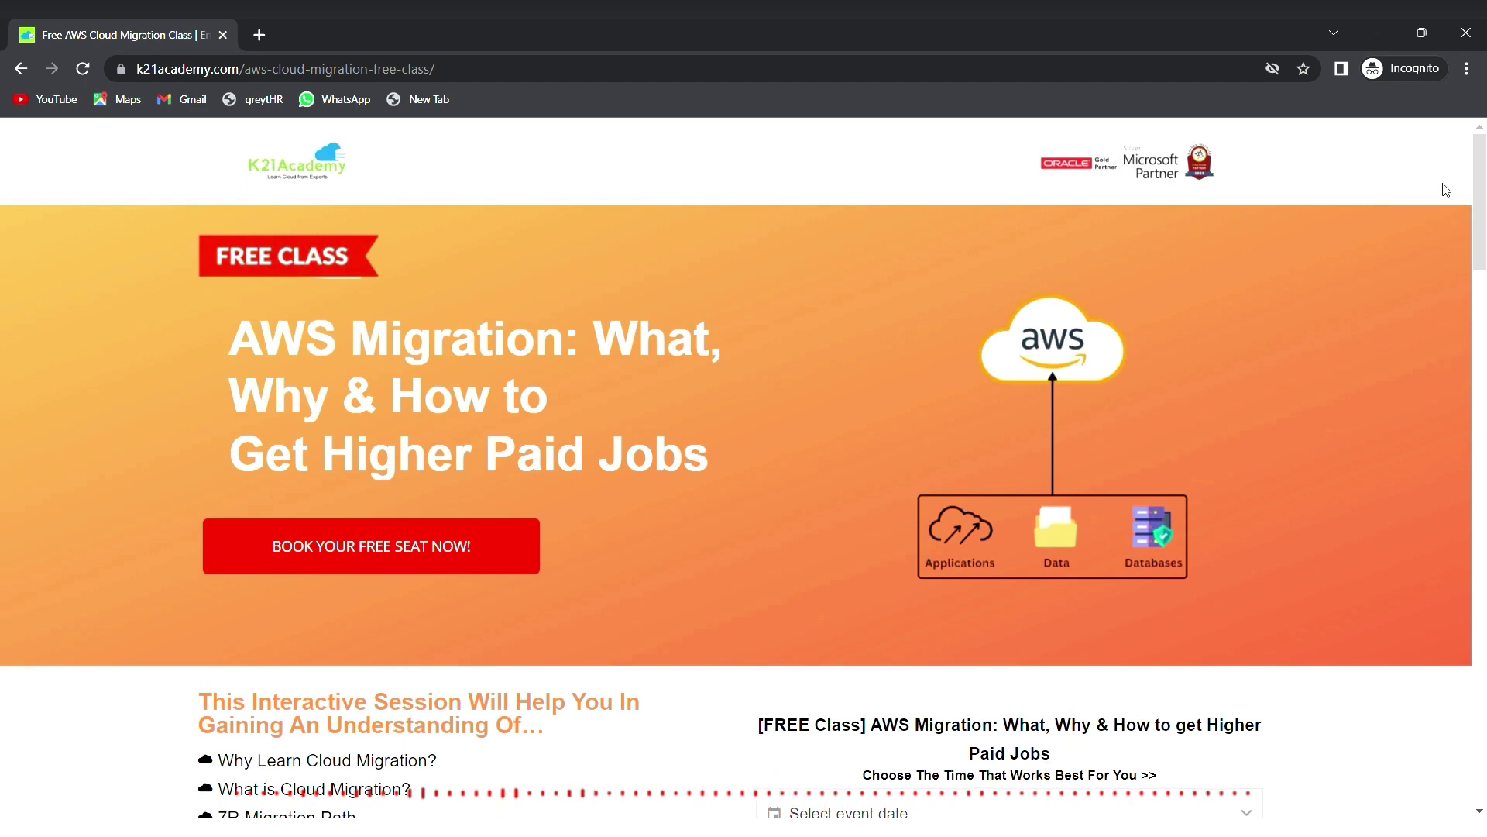
# - Go to k21academy.com/awsmig02 in Chrome
pyautogui.click(457, 69)
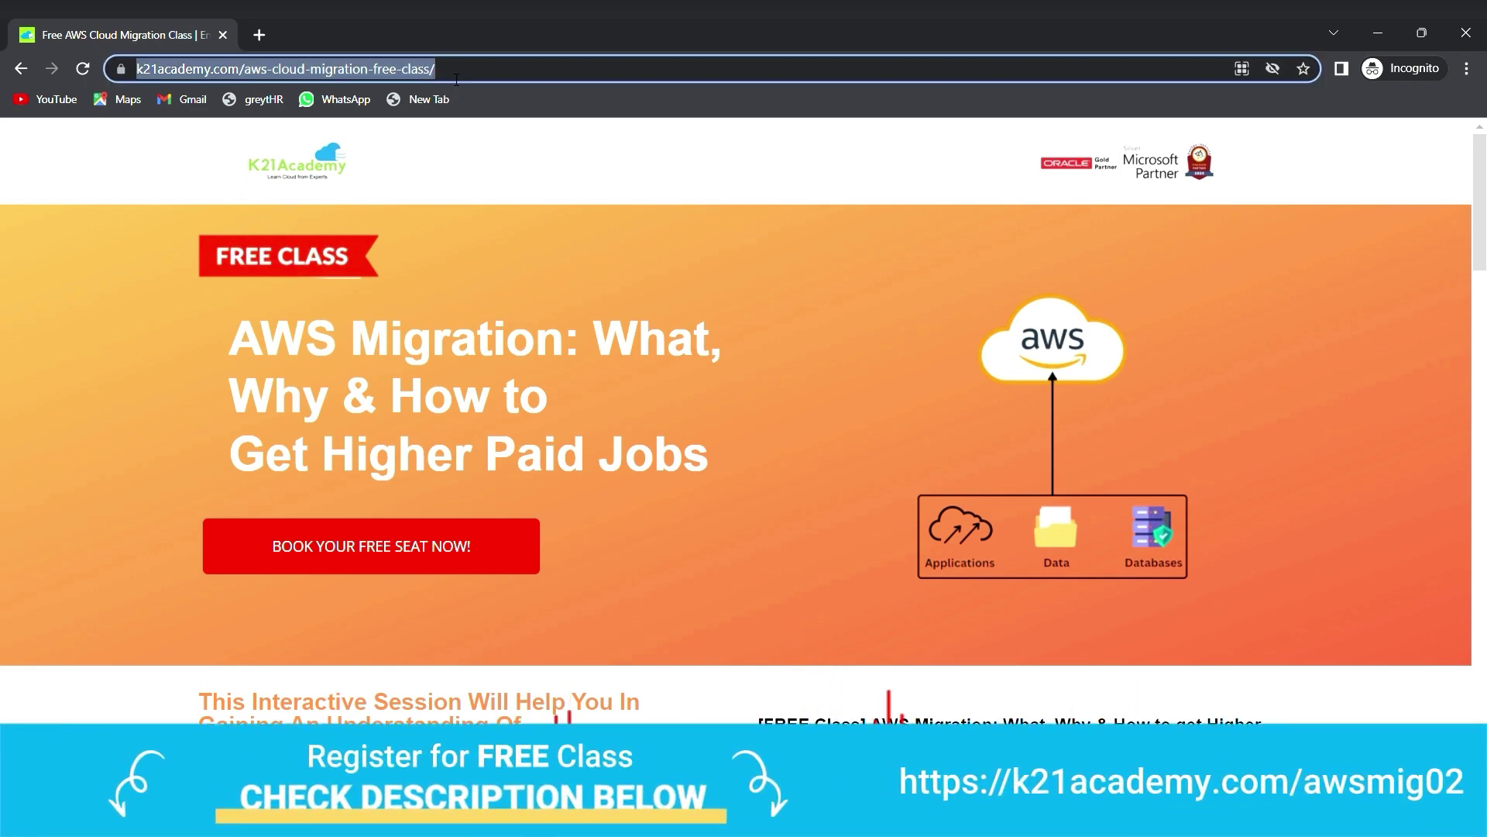
pyautogui.write('k')
pyautogui.write('21academy')
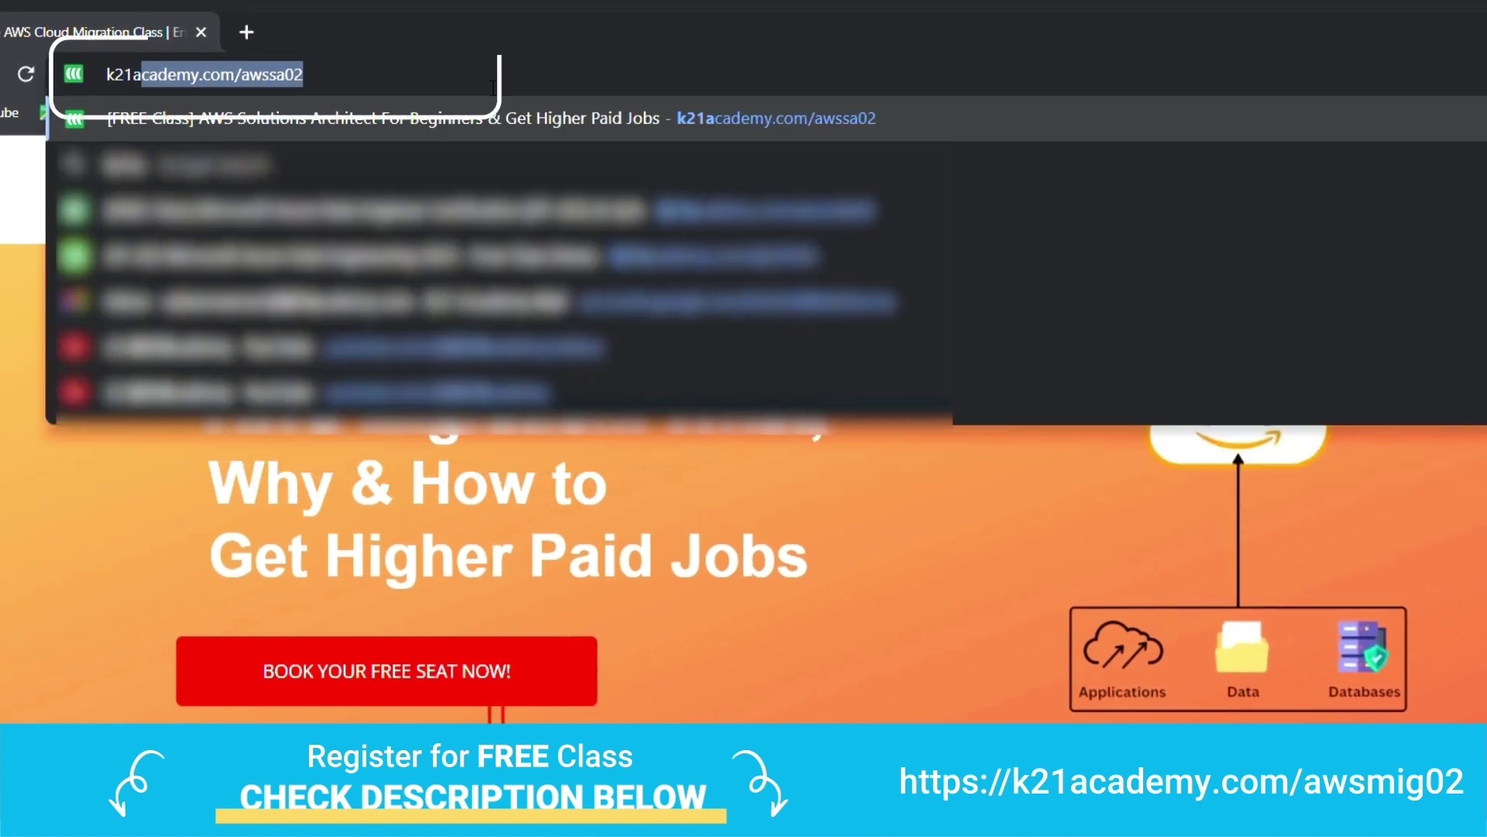
pyautogui.write('.')
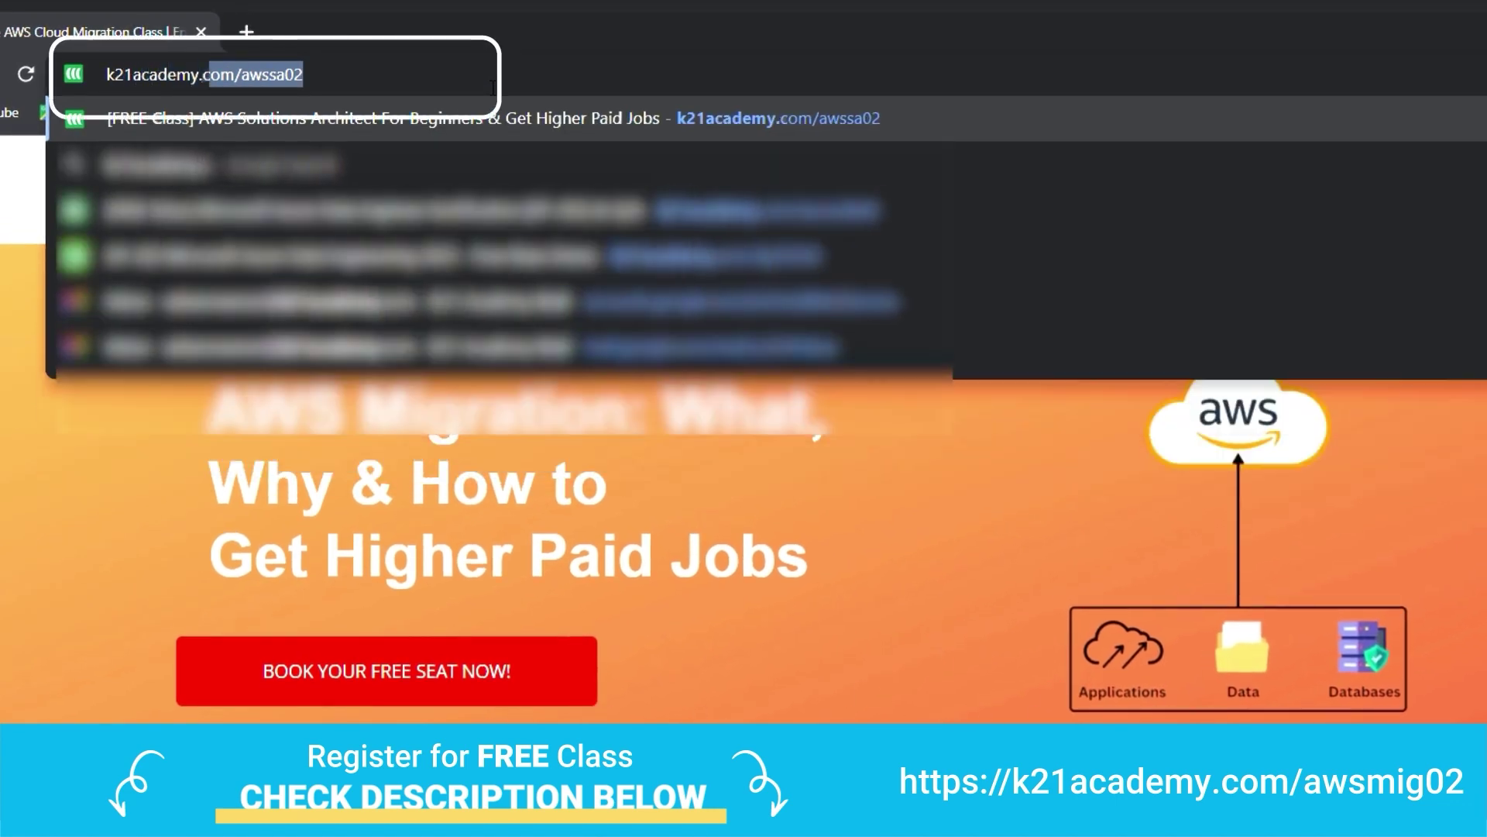
pyautogui.write('com/awsmig')
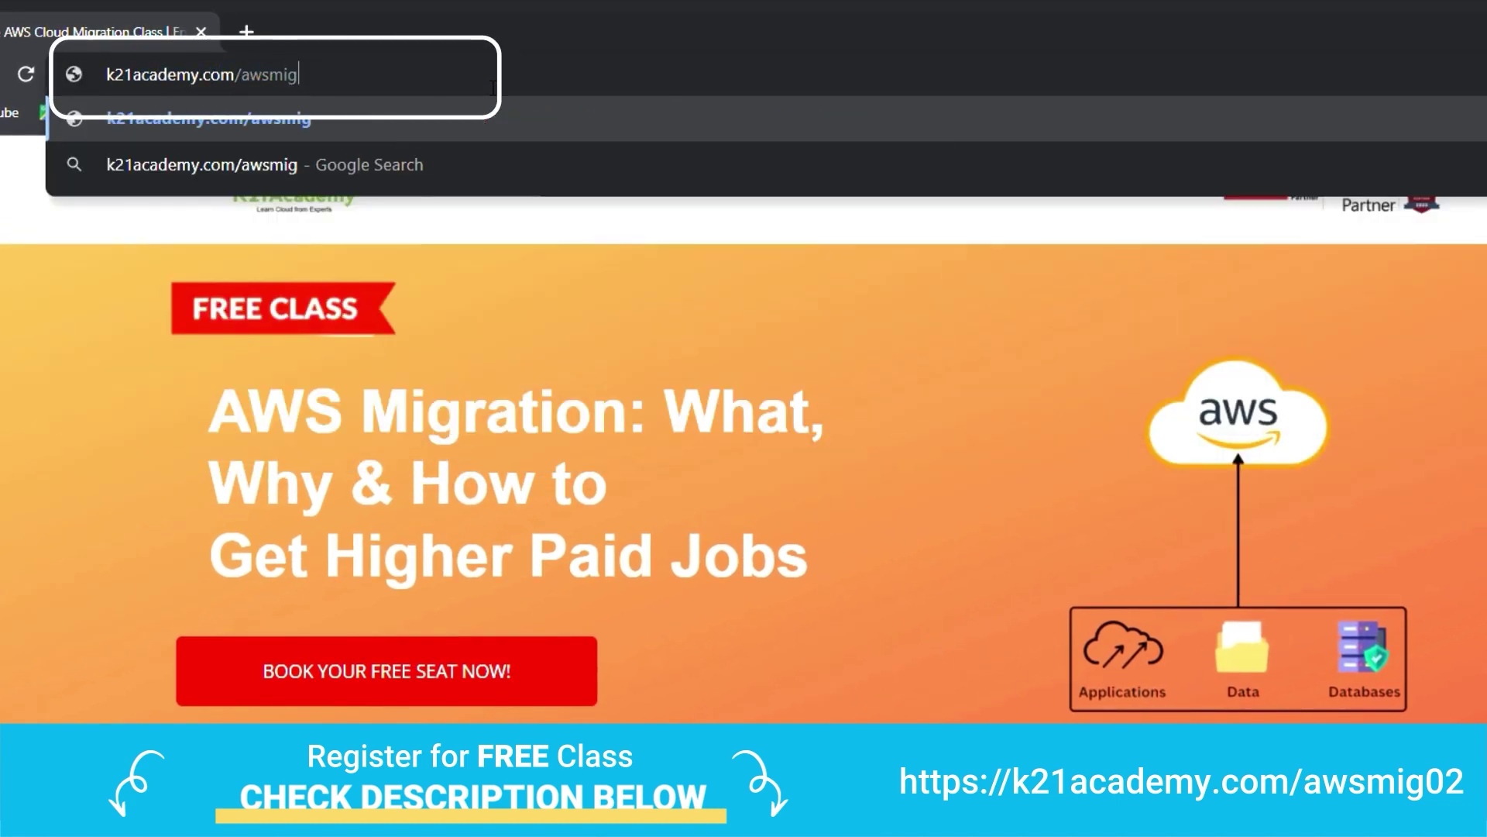
pyautogui.write('02')
pyautogui.press('Return')
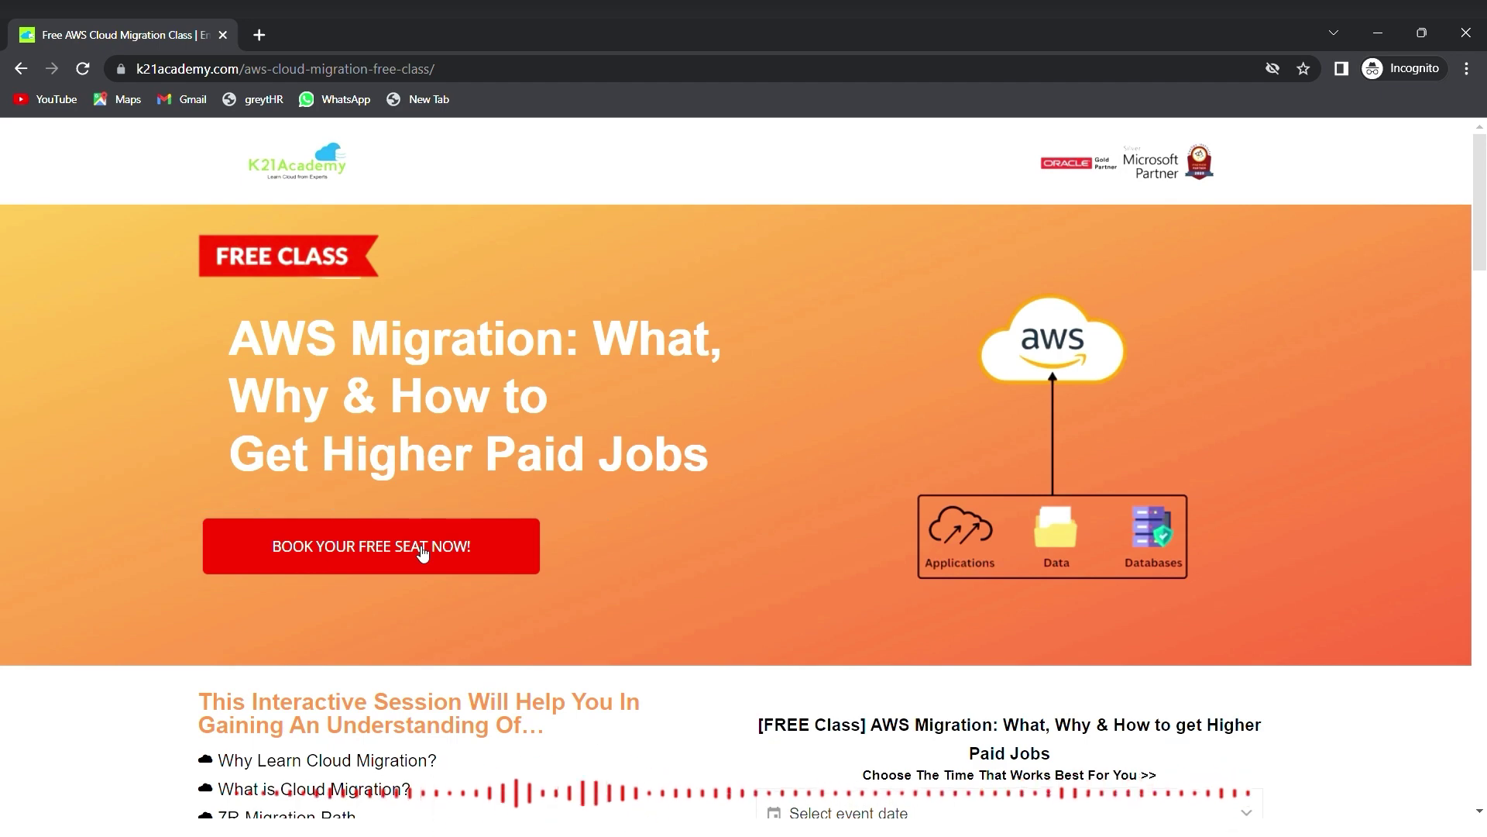
# - Fill in the free seat registration form, including phone number, and submit it with YES! SAVE MY SEAT!
pyautogui.click(422, 554)
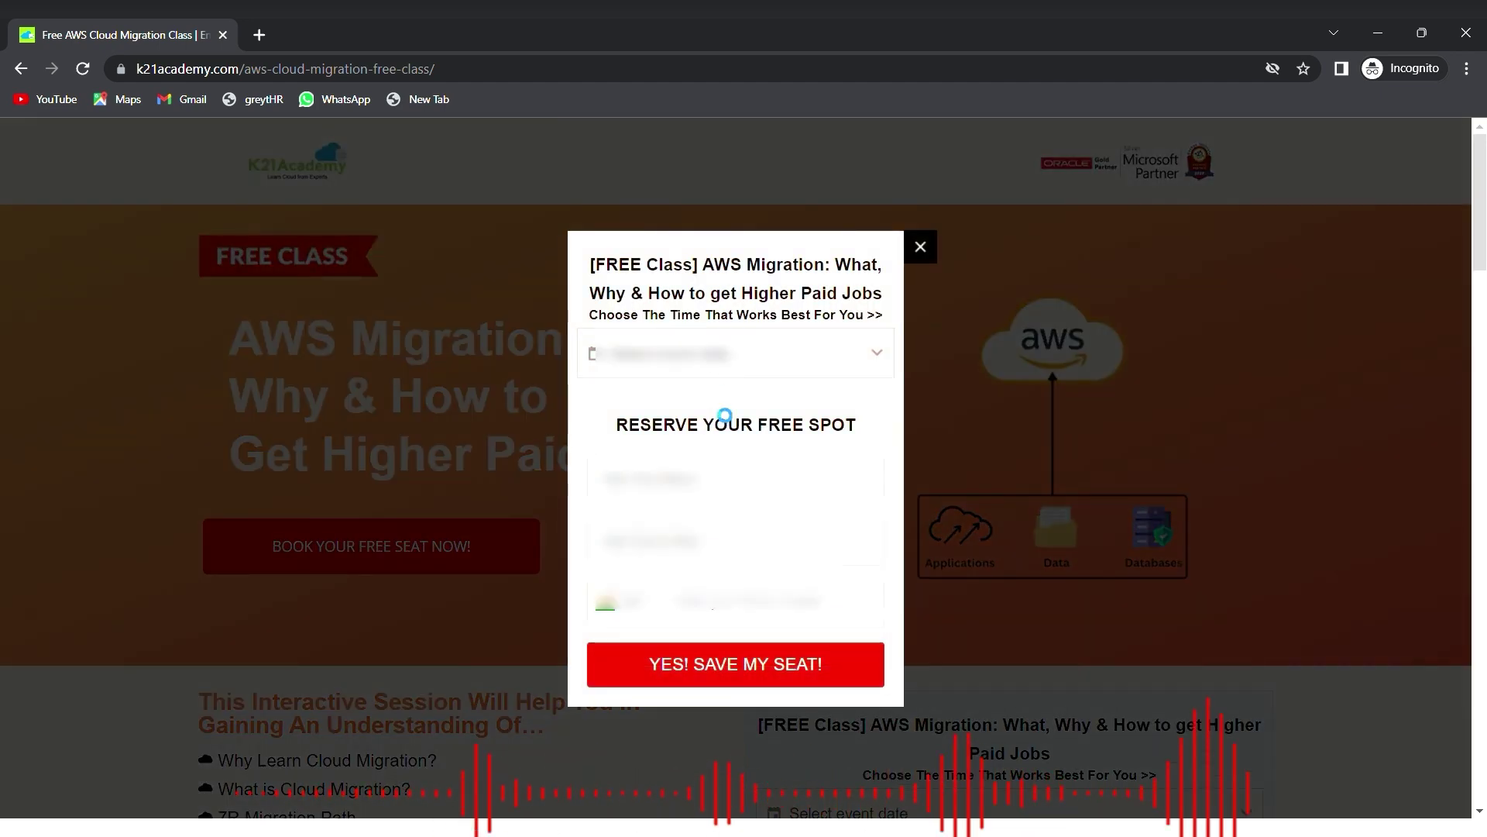
pyautogui.write('[blurred]')
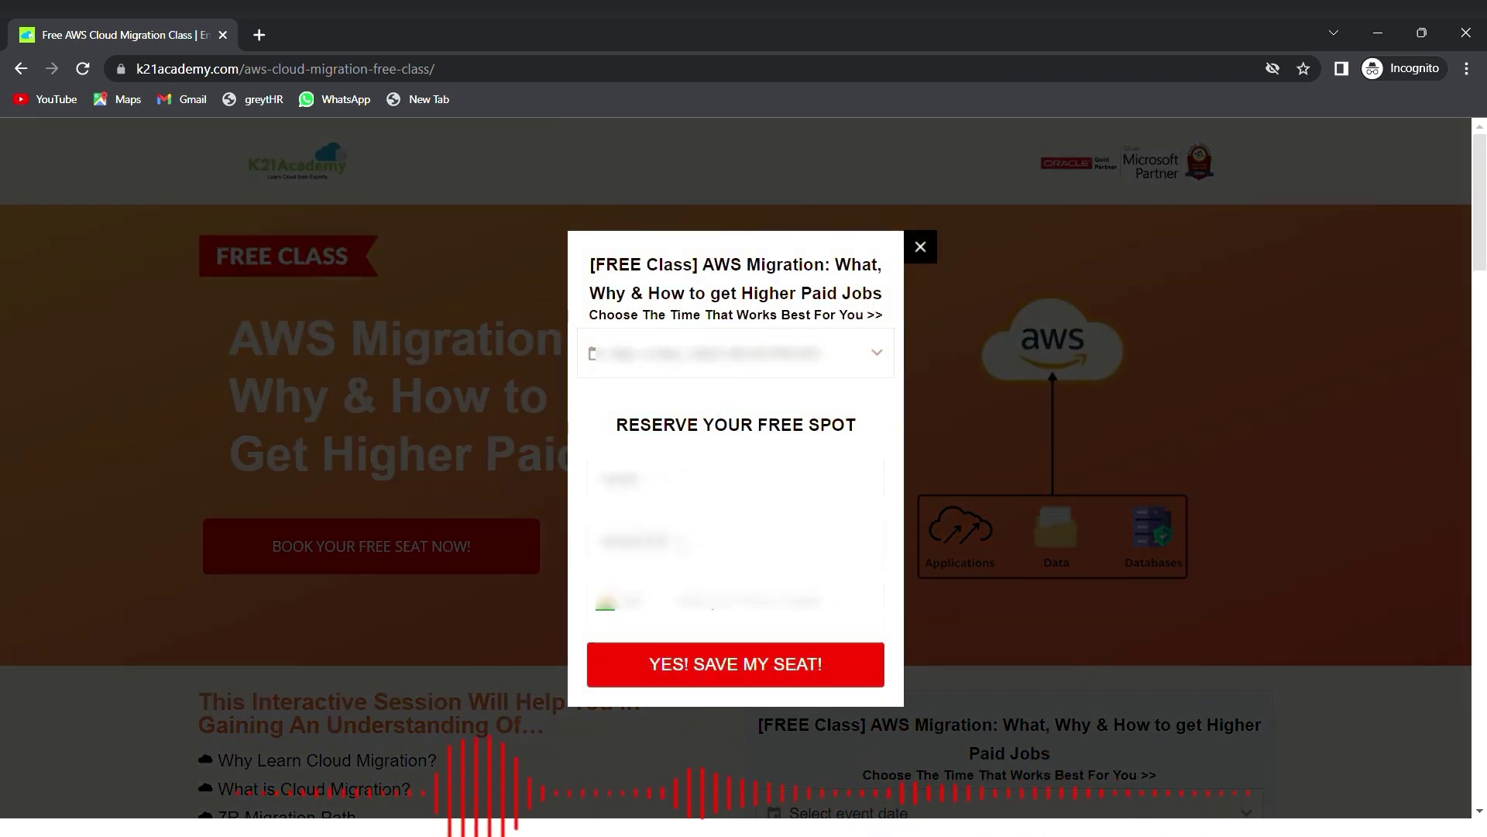
pyautogui.write('[blurred]')
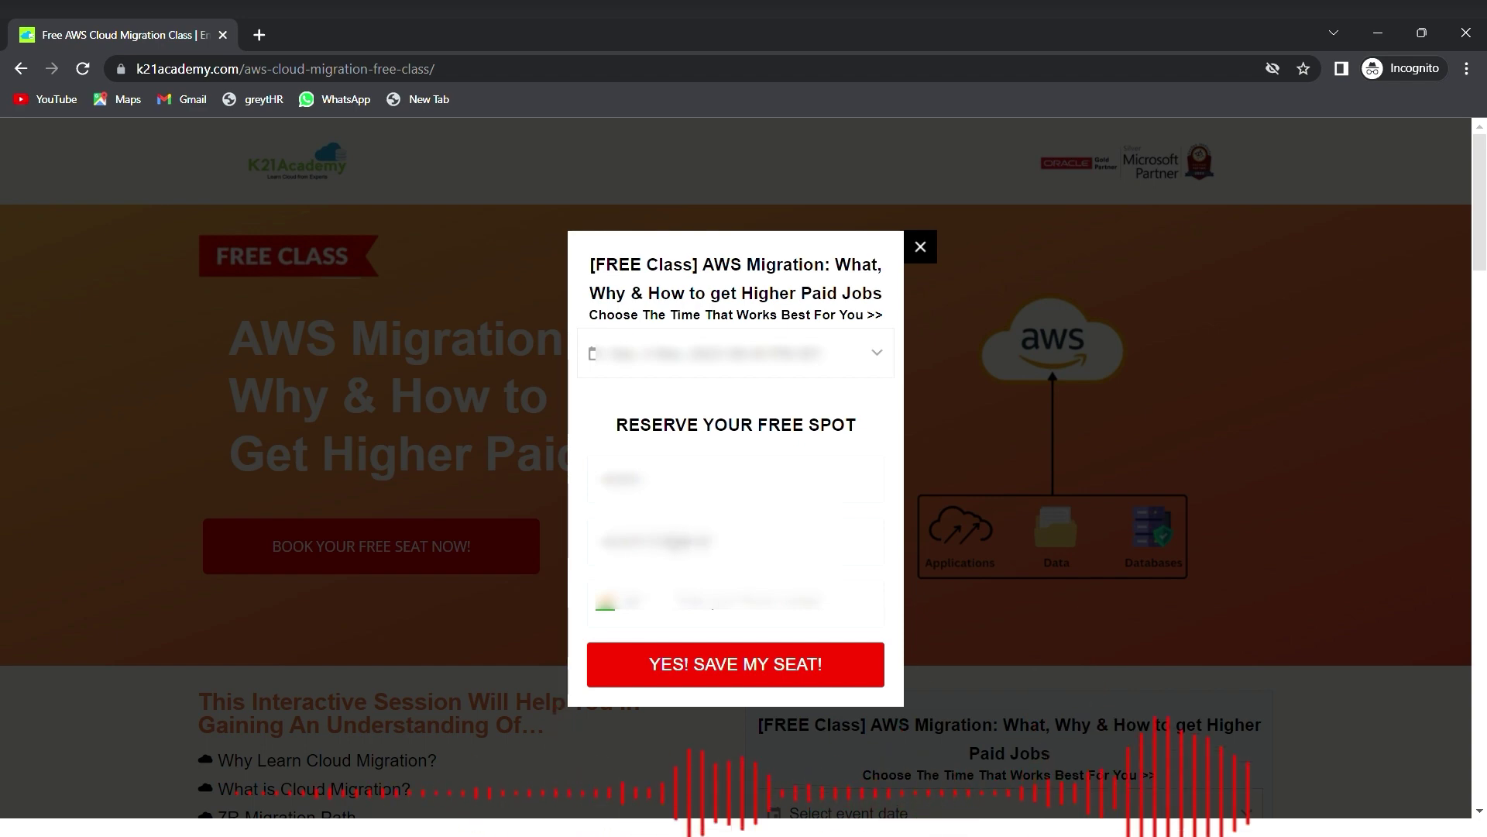
pyautogui.click(745, 600)
pyautogui.write('[blurred]')
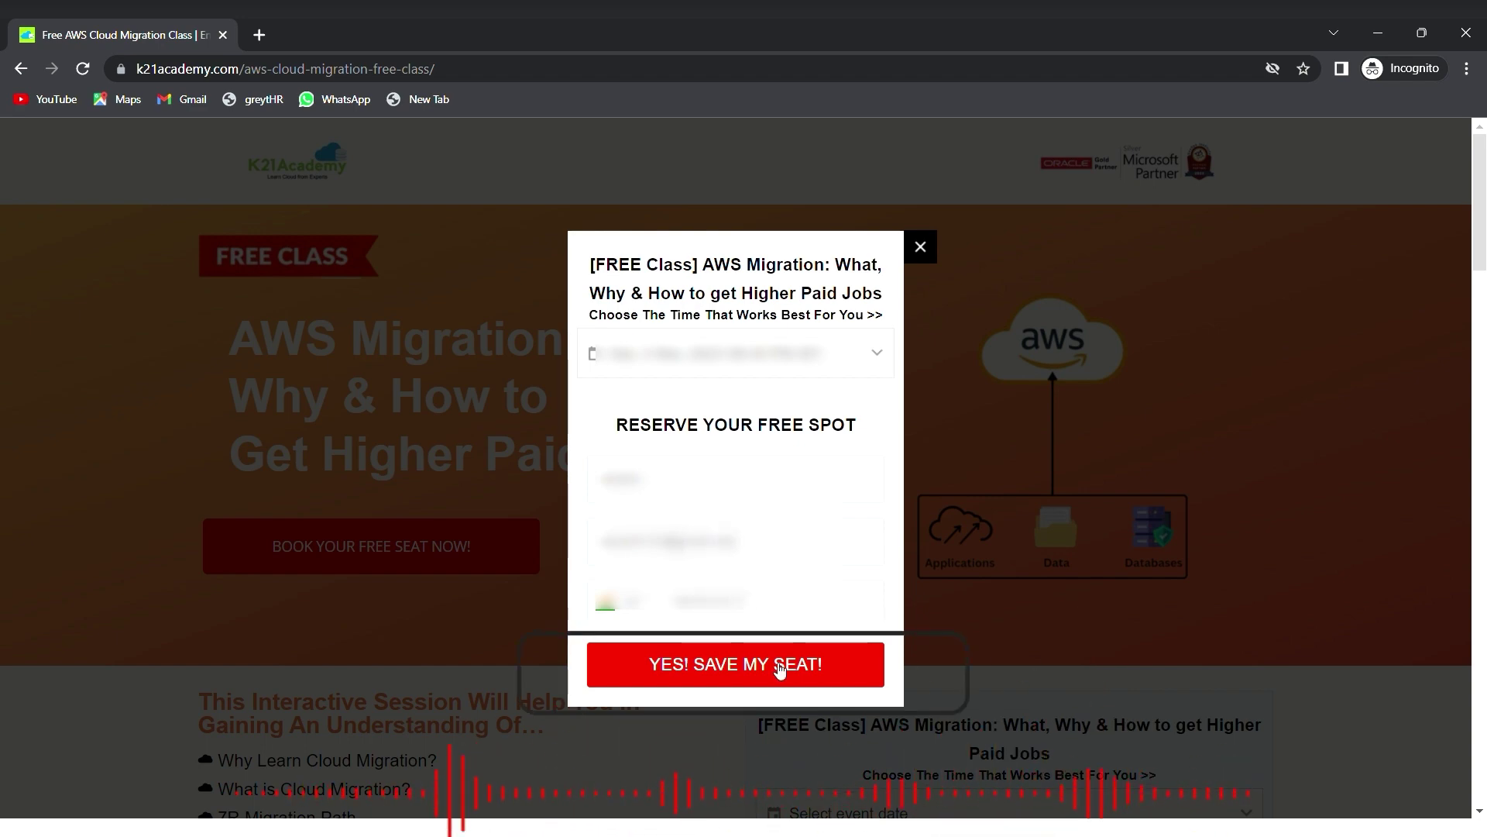
pyautogui.click(778, 668)
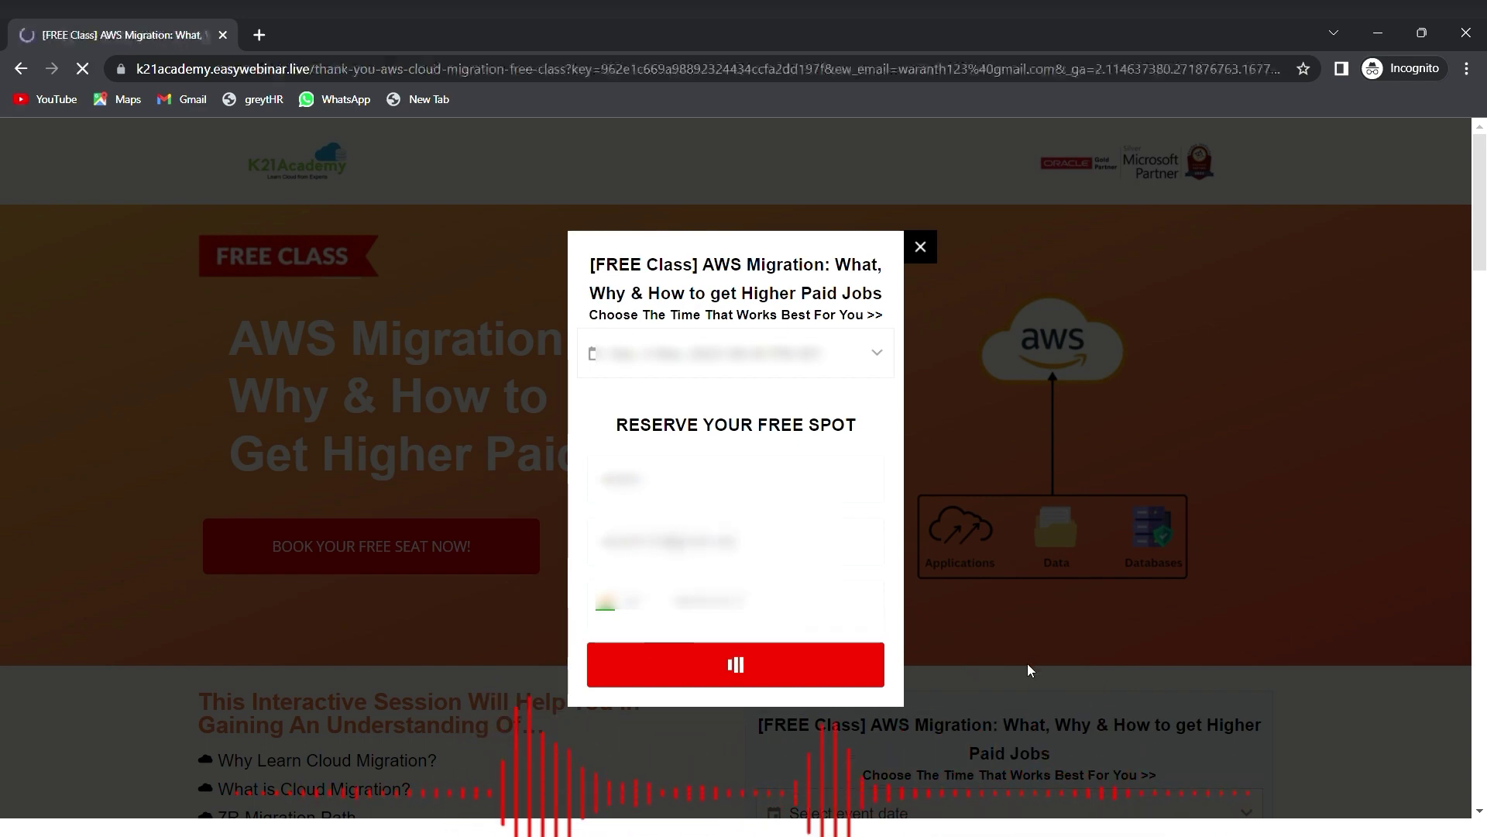